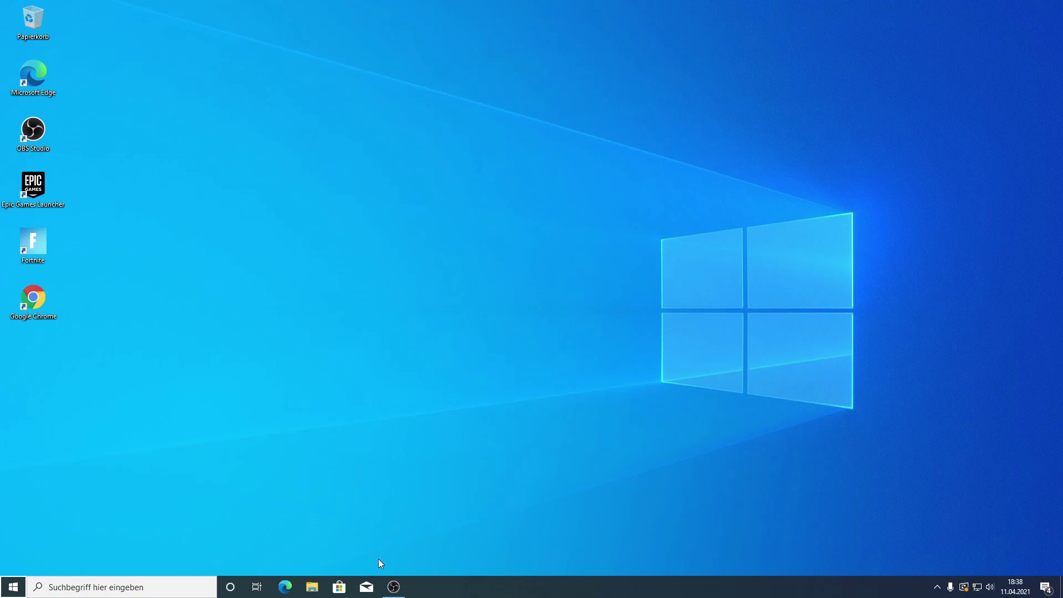
- Open the Windows default apps settings and set Google Chrome as the default web browser, switching despite the Microsoft Edge suggestion
click(159, 581)
text(standard)
key(Return)
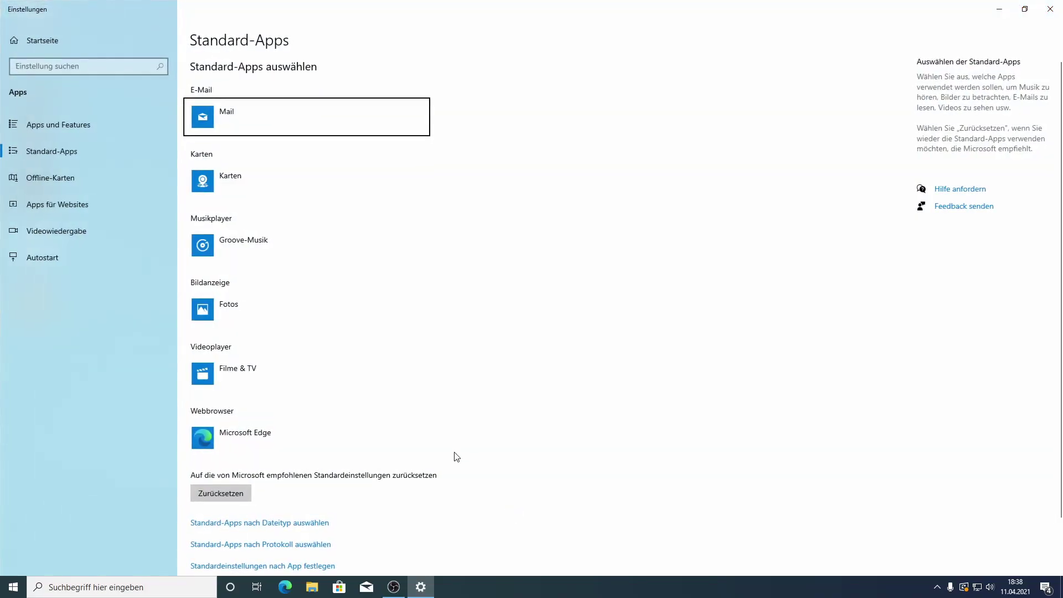
click(258, 429)
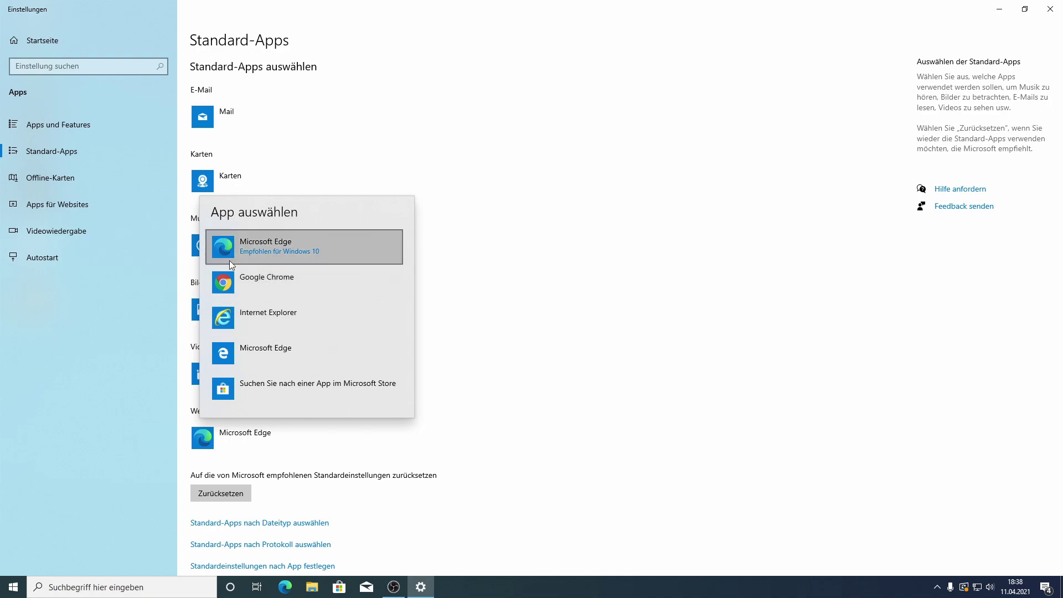
click(246, 280)
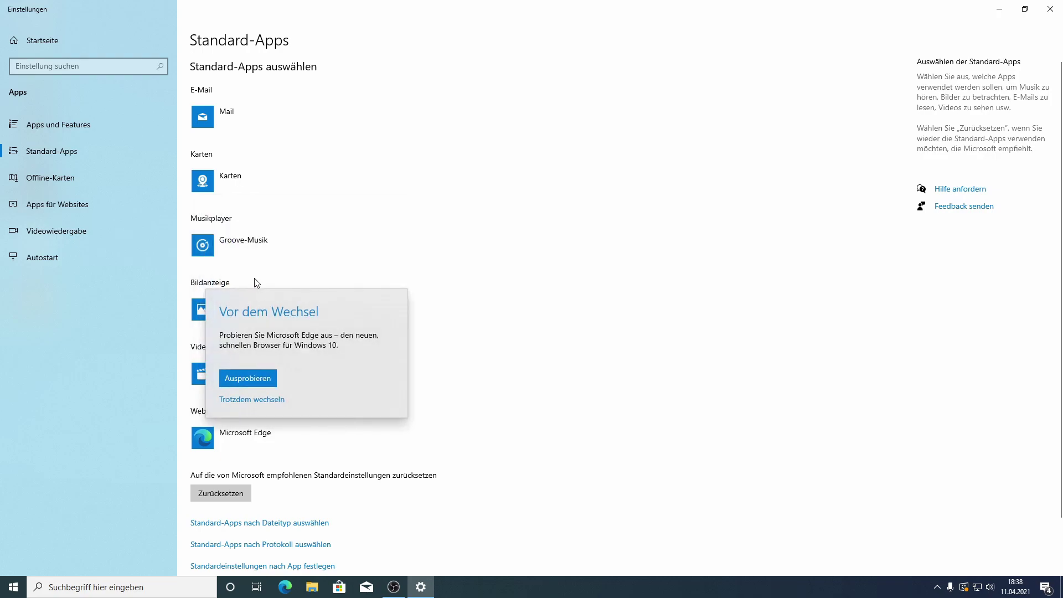
click(252, 402)
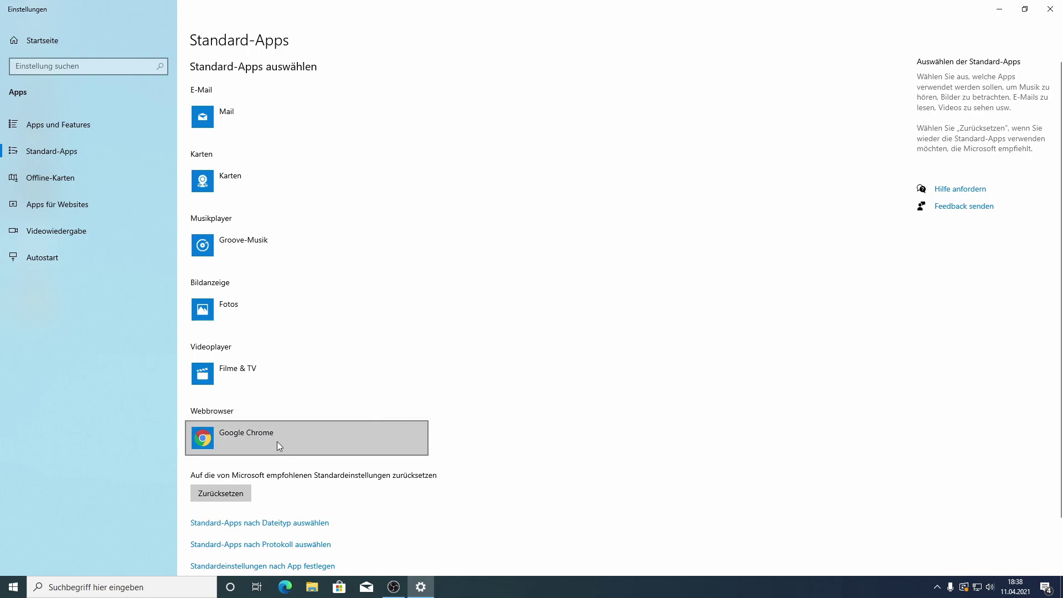
- Review the default apps assigned by file type, then close the settings
scroll(467, 396, down, 2)
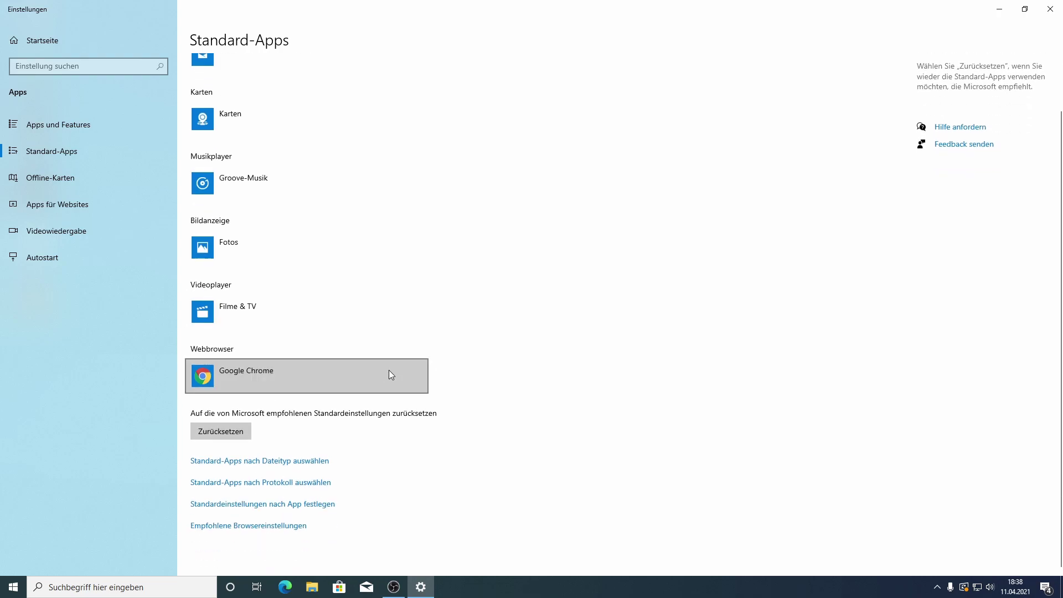
click(290, 462)
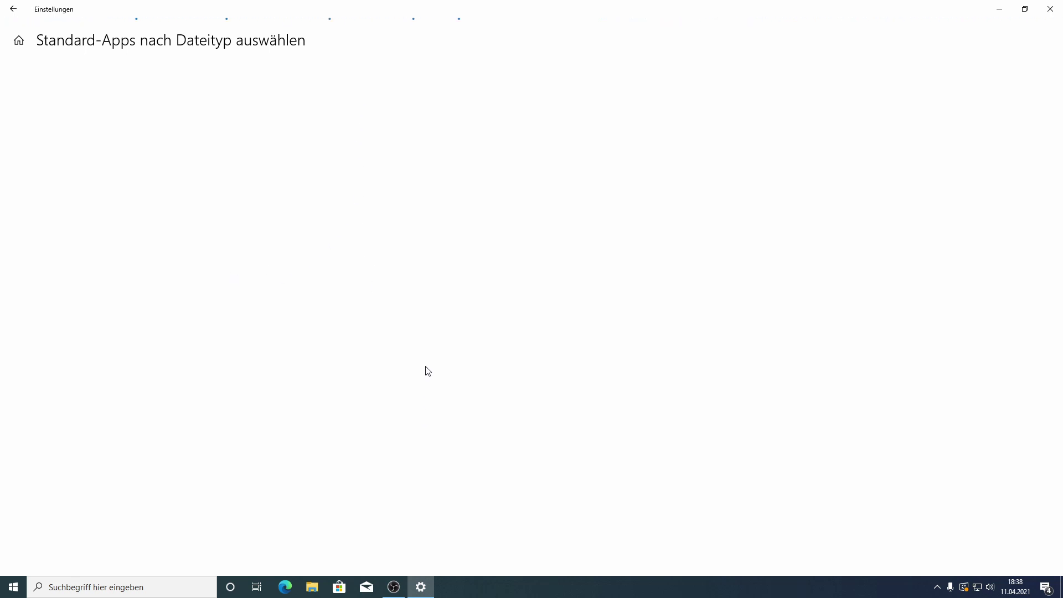
scroll(426, 369, down, 10)
scroll(314, 285, down, 20)
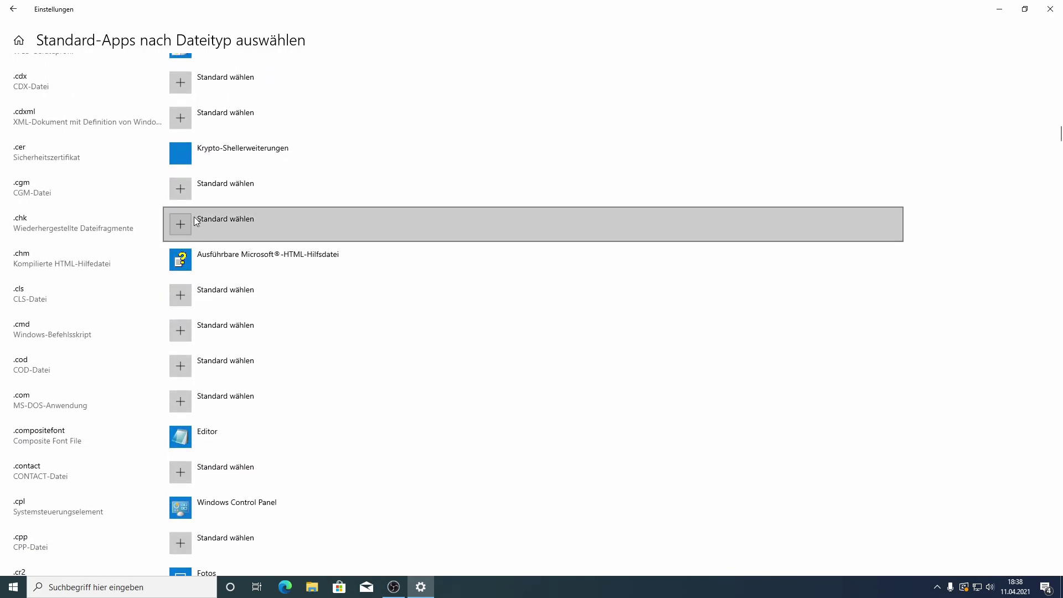
scroll(257, 314, down, 4)
scroll(495, 198, up, 20)
click(1049, 9)
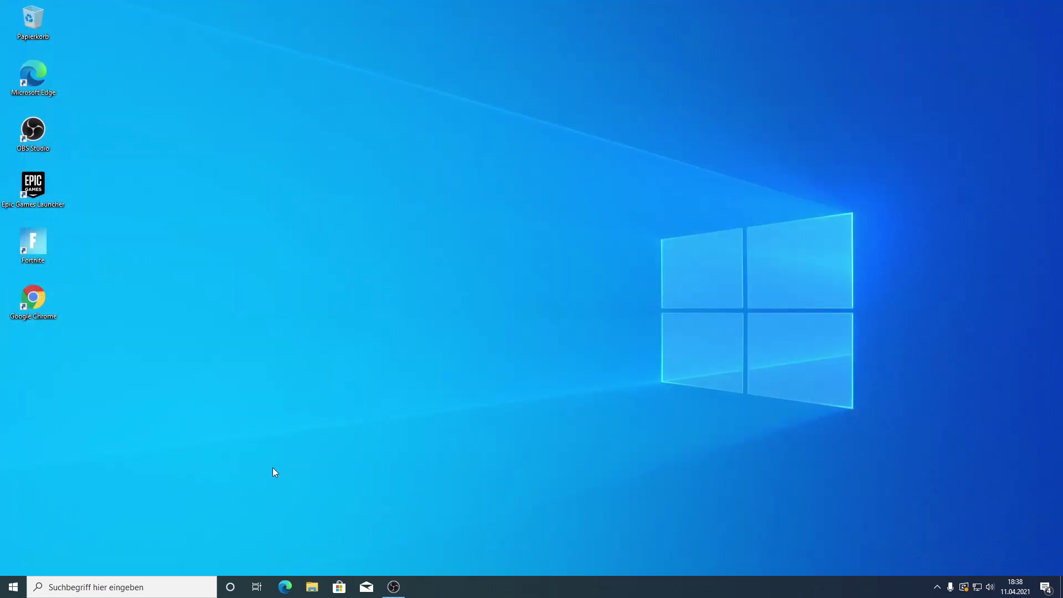
- From the Windows Spielmodus settings, open the related graphics settings and turn on hardware-accelerated GPU scheduling
click(138, 587)
text(spiel)
key(Return)
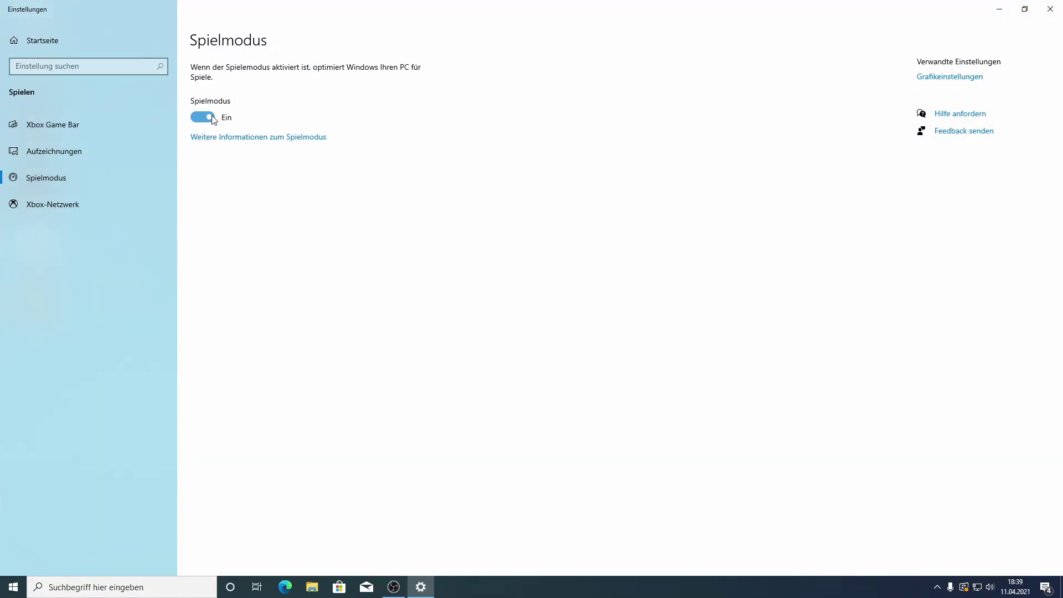
click(943, 82)
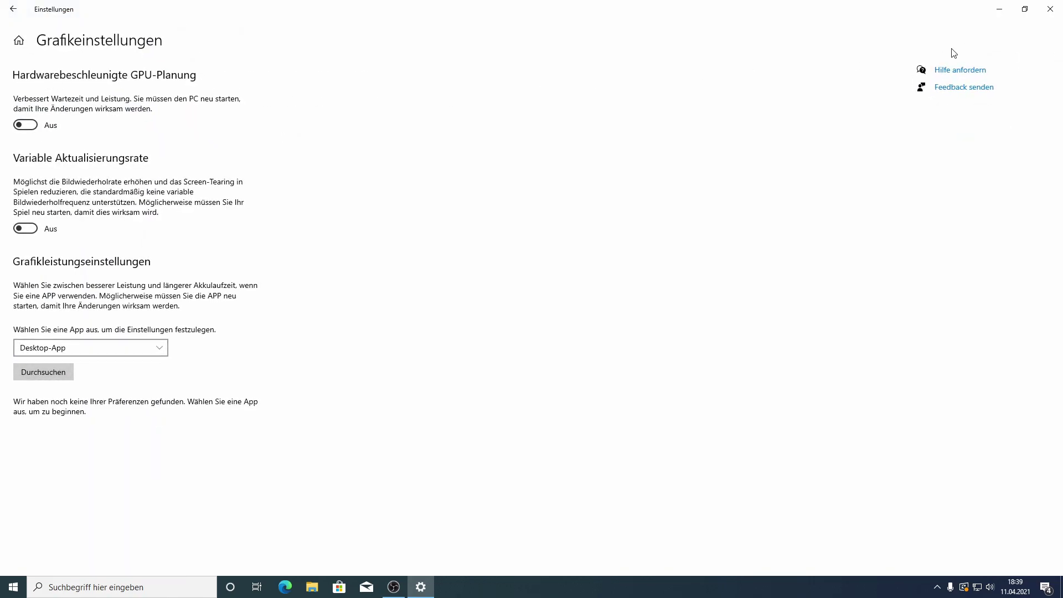
click(24, 126)
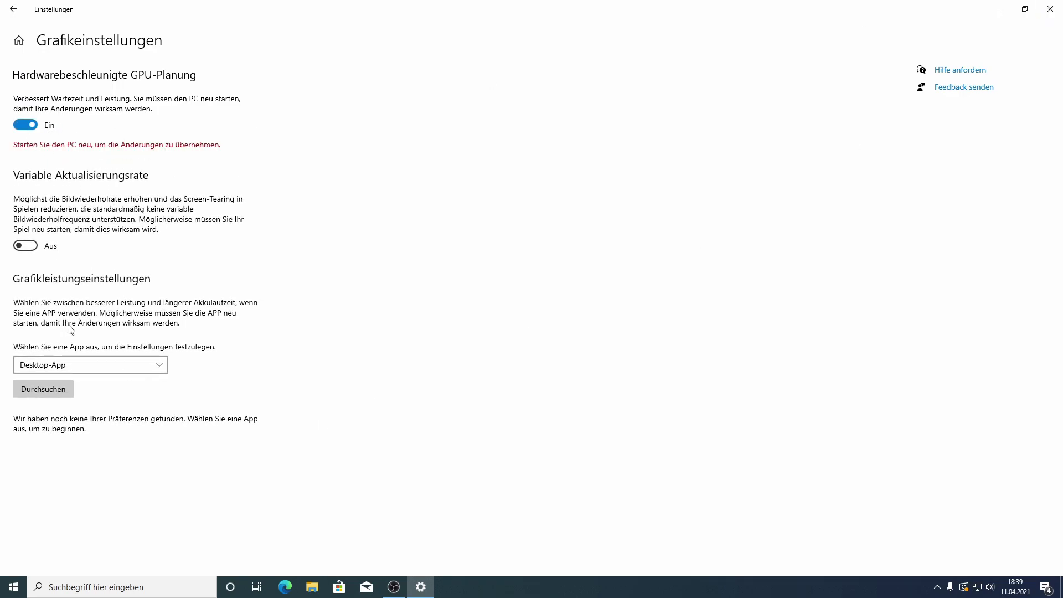
- Add FortniteClient-Win64-Shipping from C:\Program Files\Epic Games\Fortnite\FortniteGame\Binaries\Win64 as a desktop app in the graphics performance settings
click(46, 390)
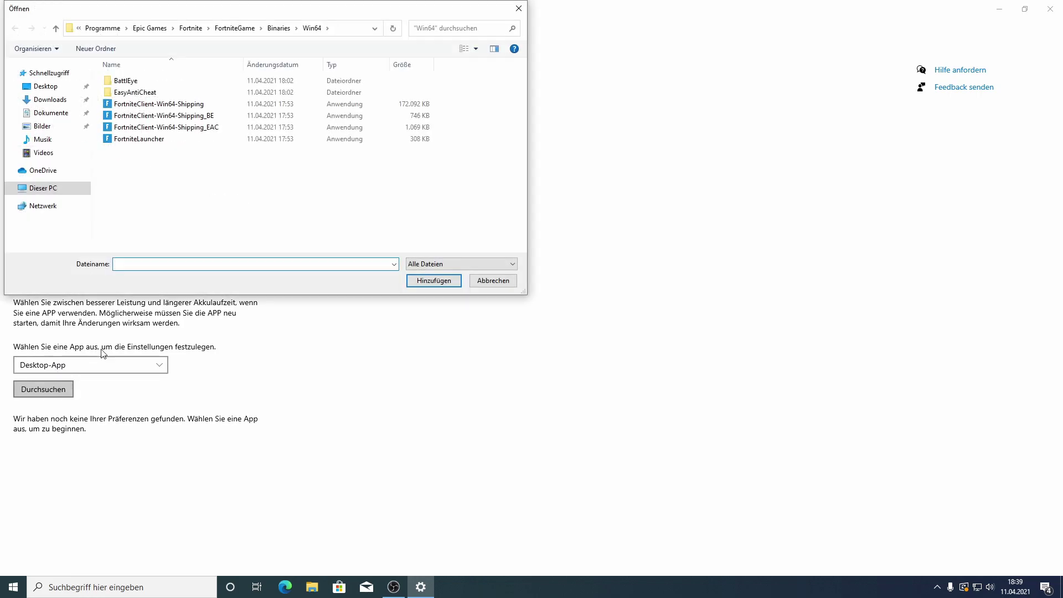
click(102, 28)
click(98, 28)
click(40, 189)
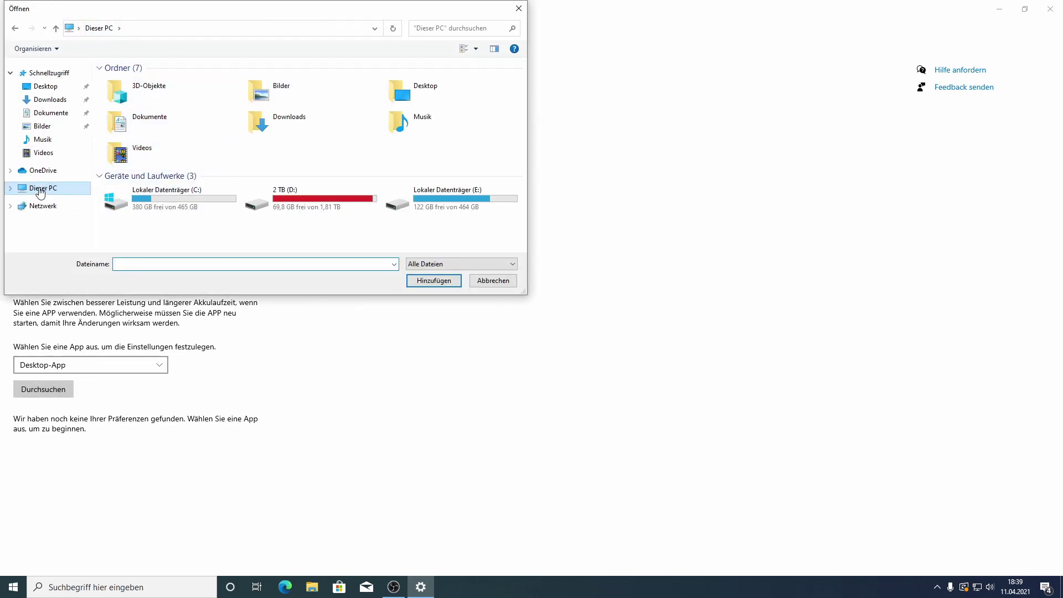
double_click(150, 194)
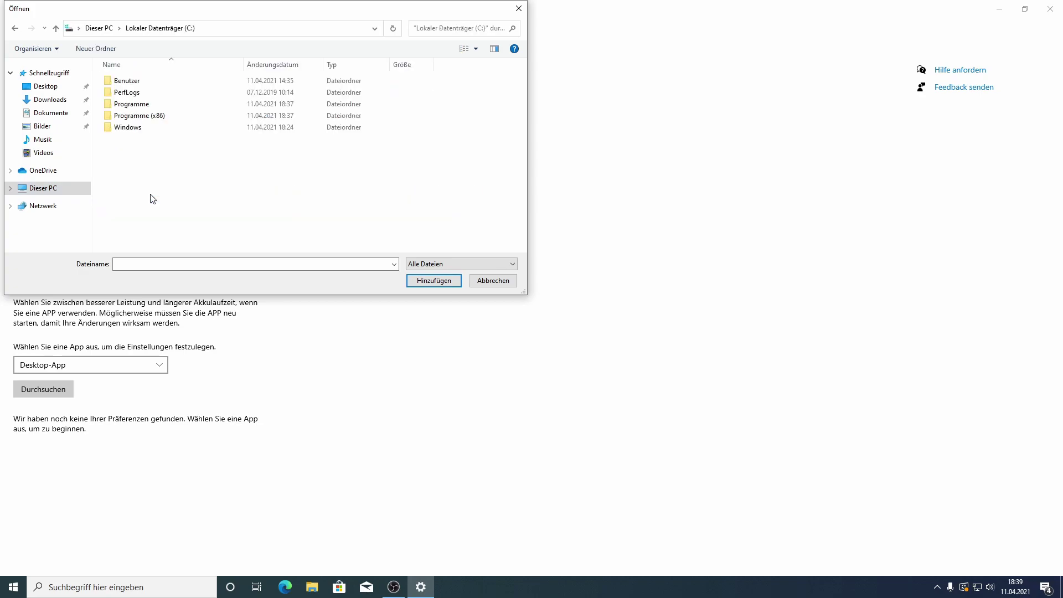
double_click(156, 104)
double_click(148, 104)
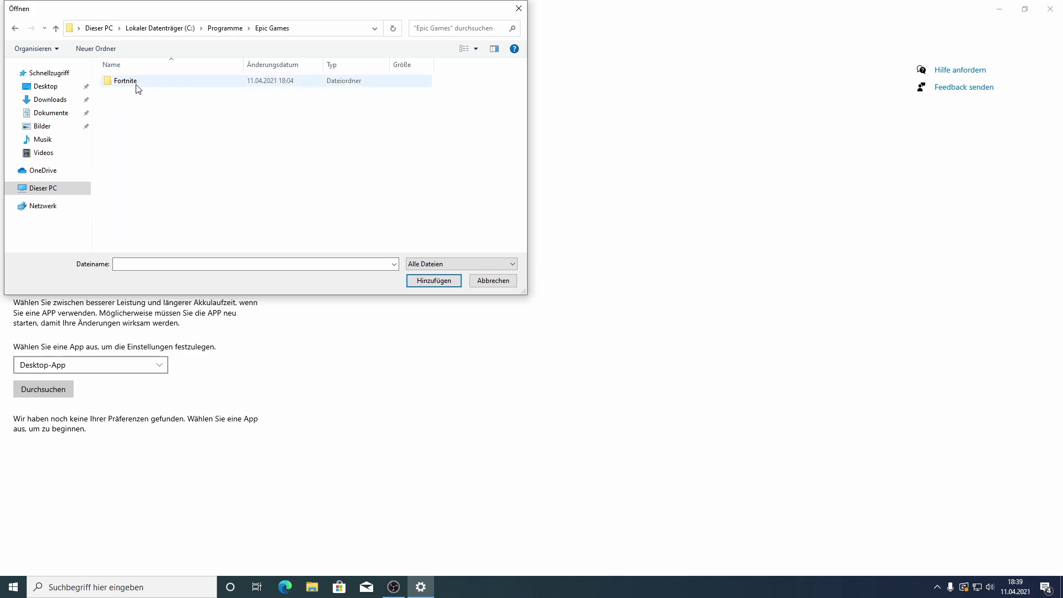
double_click(137, 79)
double_click(144, 104)
double_click(139, 82)
double_click(141, 92)
click(183, 105)
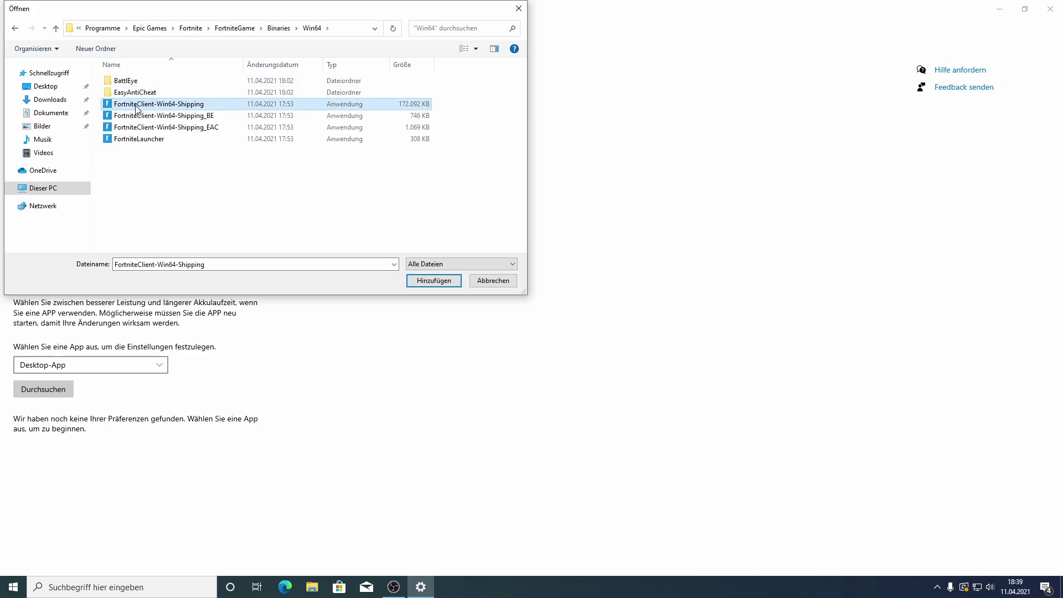
double_click(198, 106)
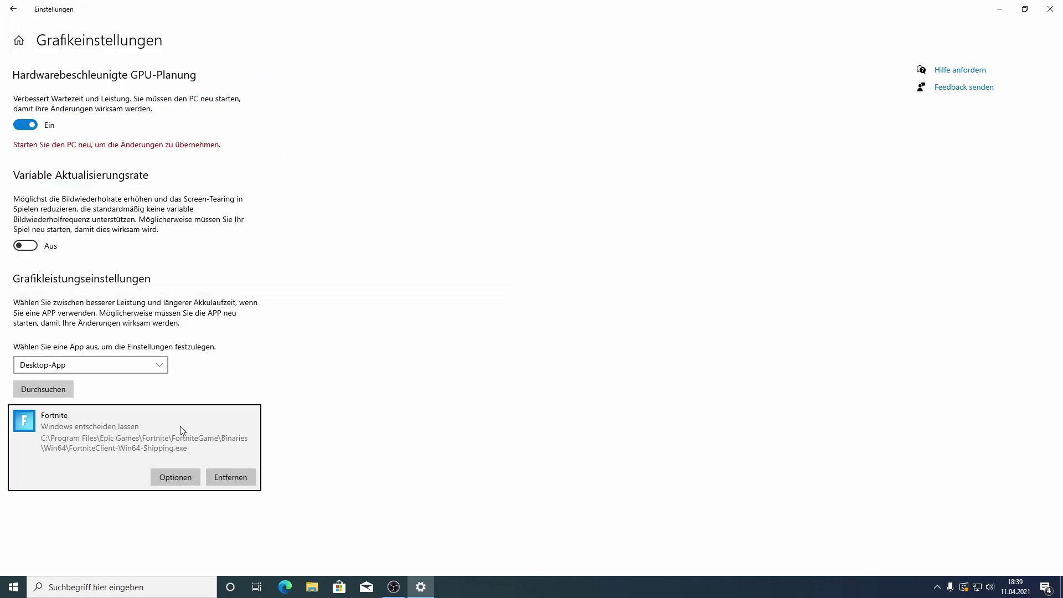
- Set Fortnite's graphics performance preference to Hohe Leistung, save it and close the settings
click(182, 480)
click(437, 313)
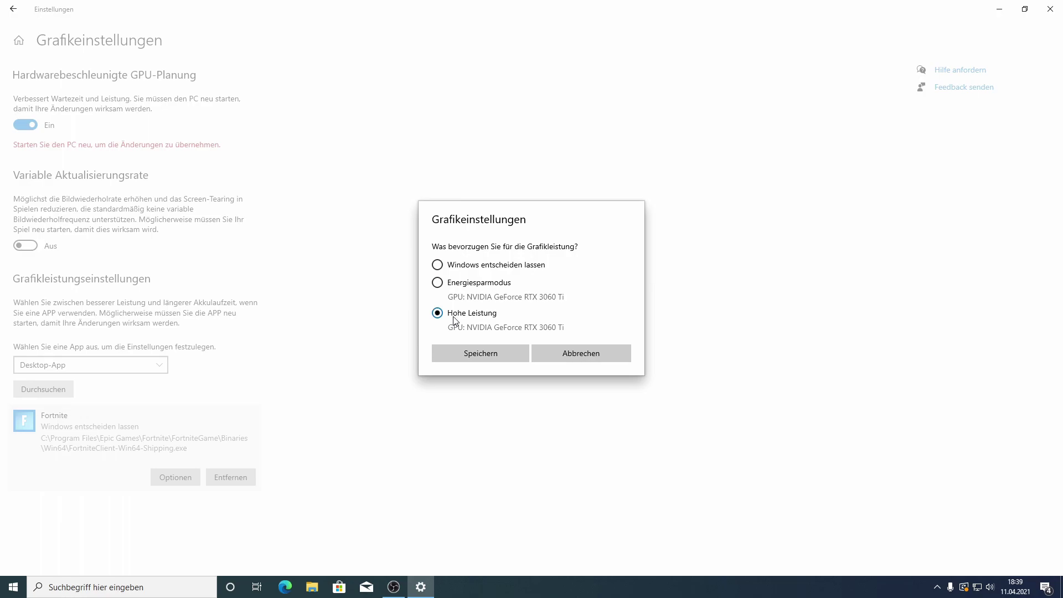
click(492, 358)
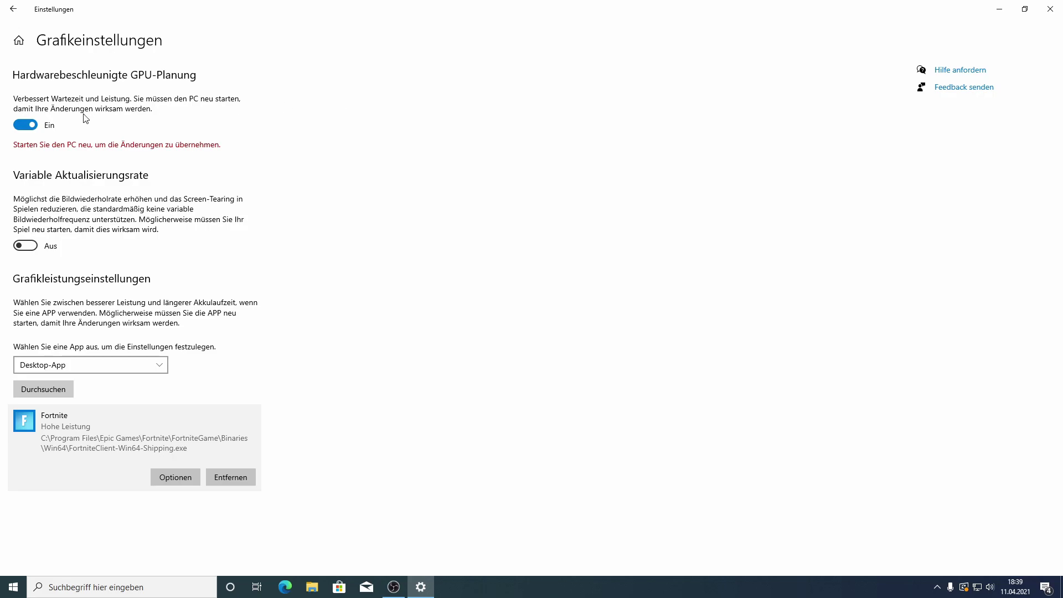
click(1050, 9)
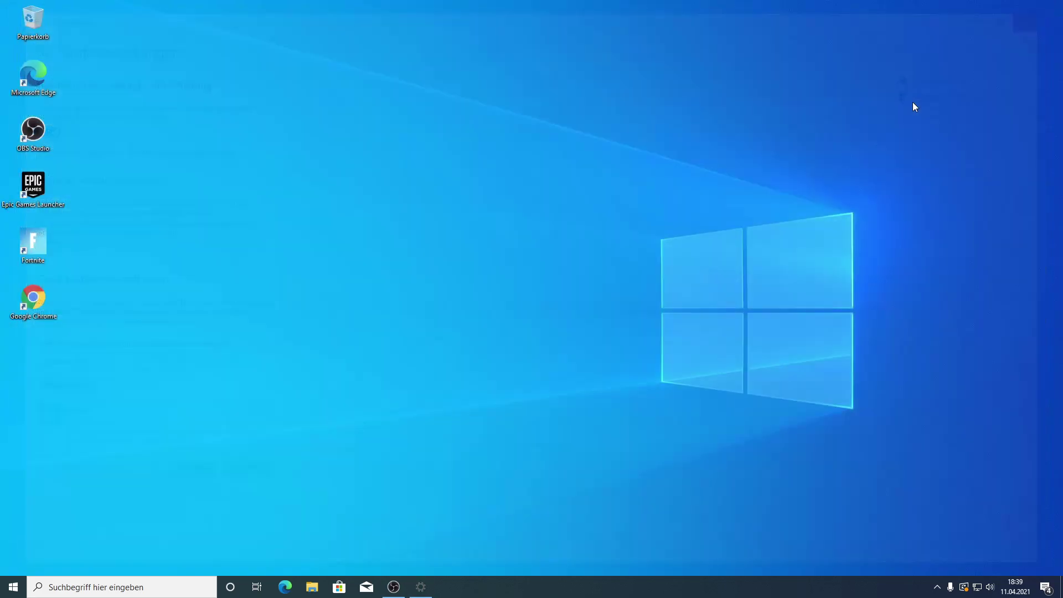
- Switch to Google Chrome, search for amd, accept the Google consent, and open the AMD website, dismissing its cookie notice
double_click(34, 302)
text(a)
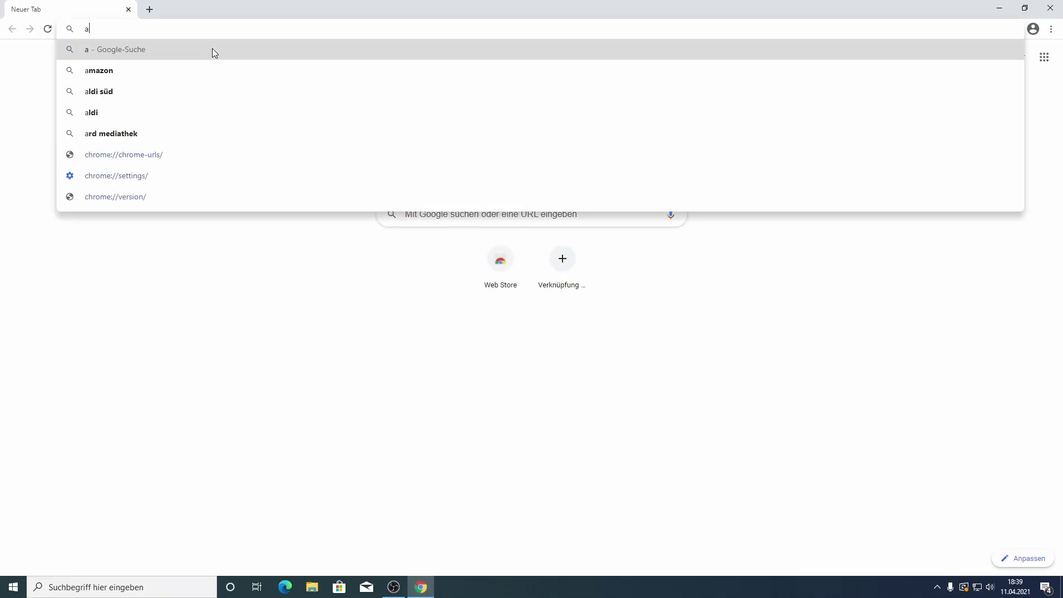
text(md)
key(Return)
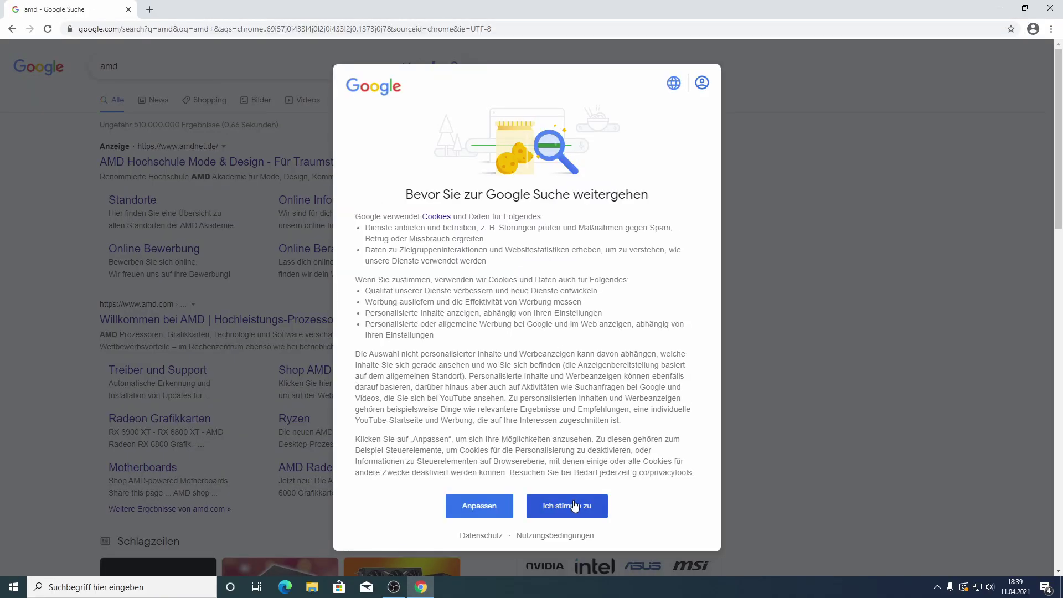
click(571, 505)
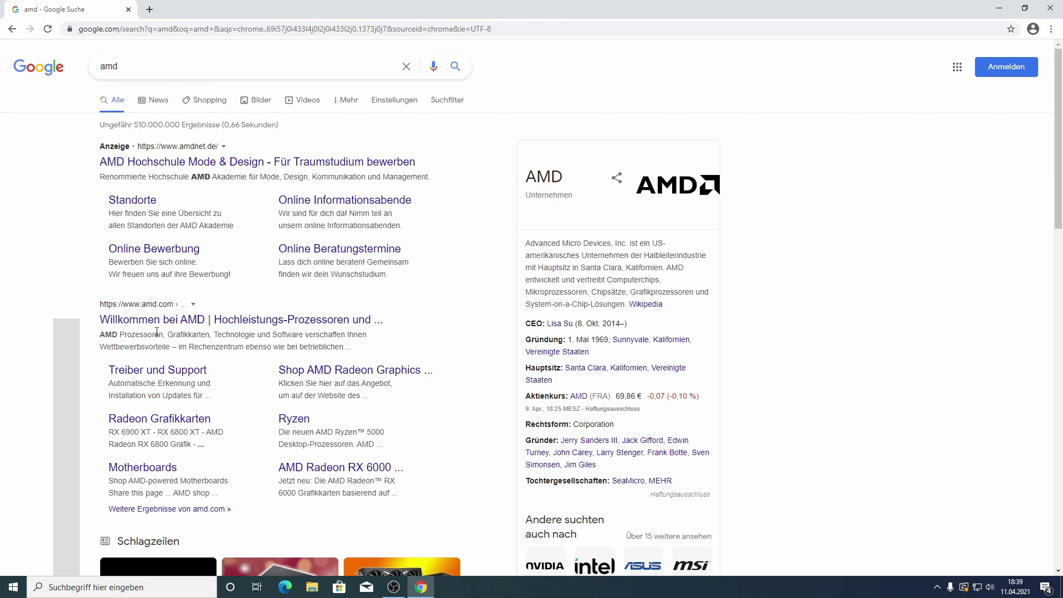
click(164, 320)
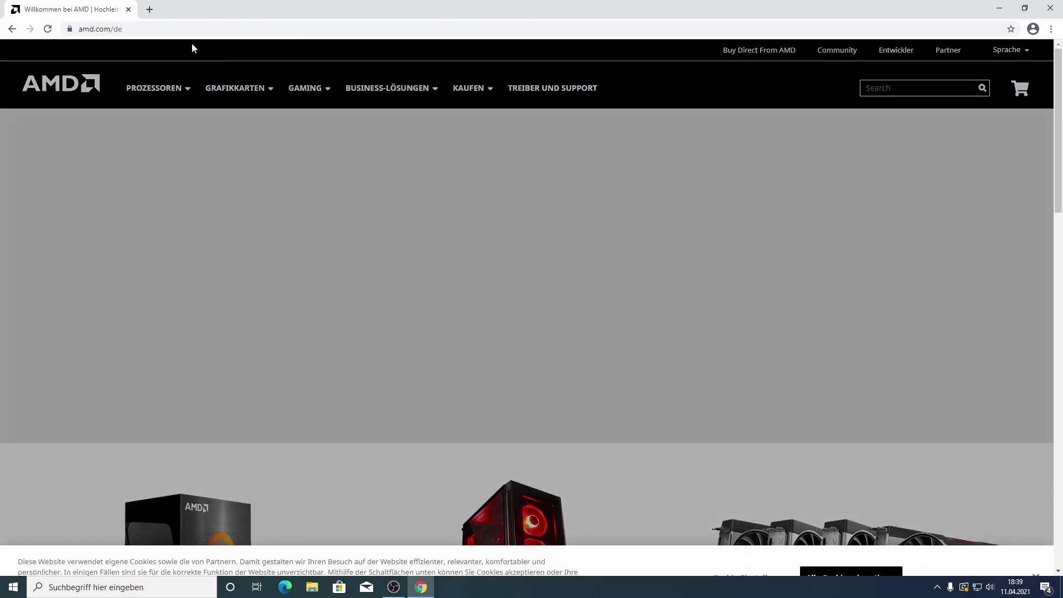
click(869, 540)
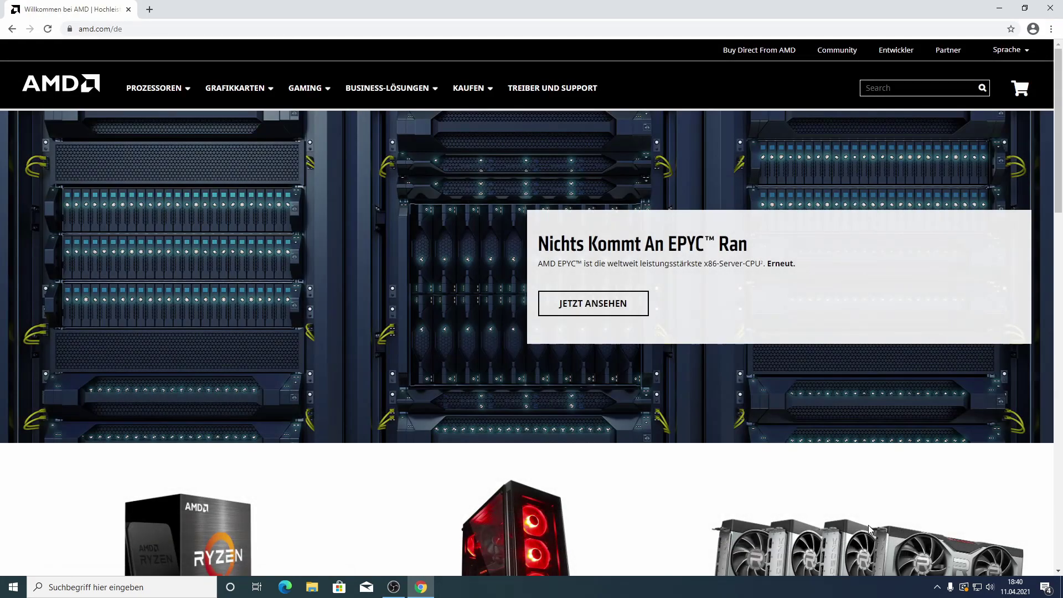
- Open AMD's drivers and support page and examine the download options for chipset and Radeon graphics drivers
click(552, 88)
scroll(466, 310, down, 1)
scroll(418, 303, up, 1)
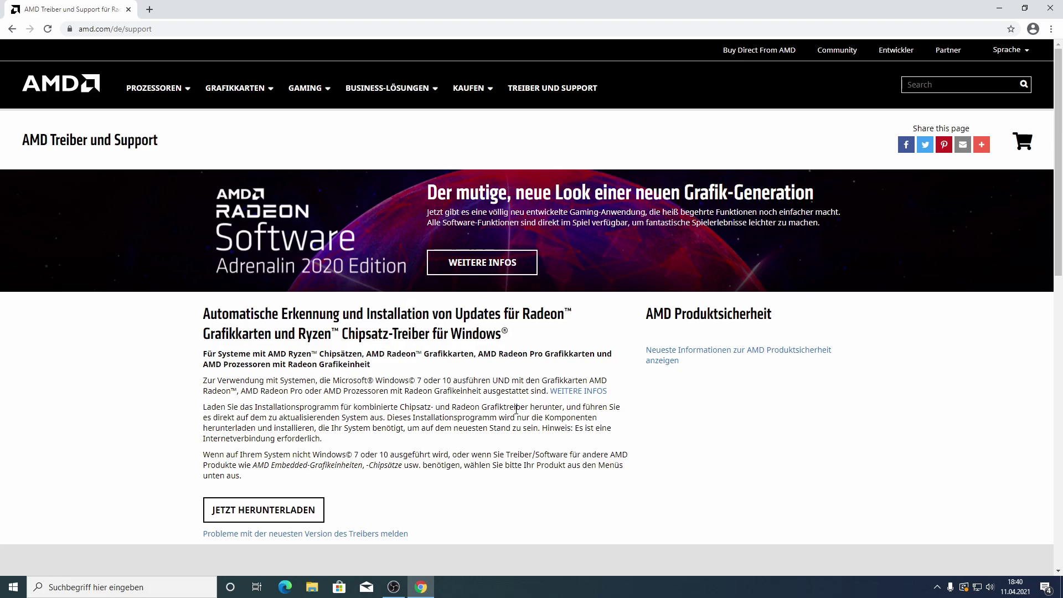
scroll(461, 406, down, 3)
scroll(465, 415, up, 3)
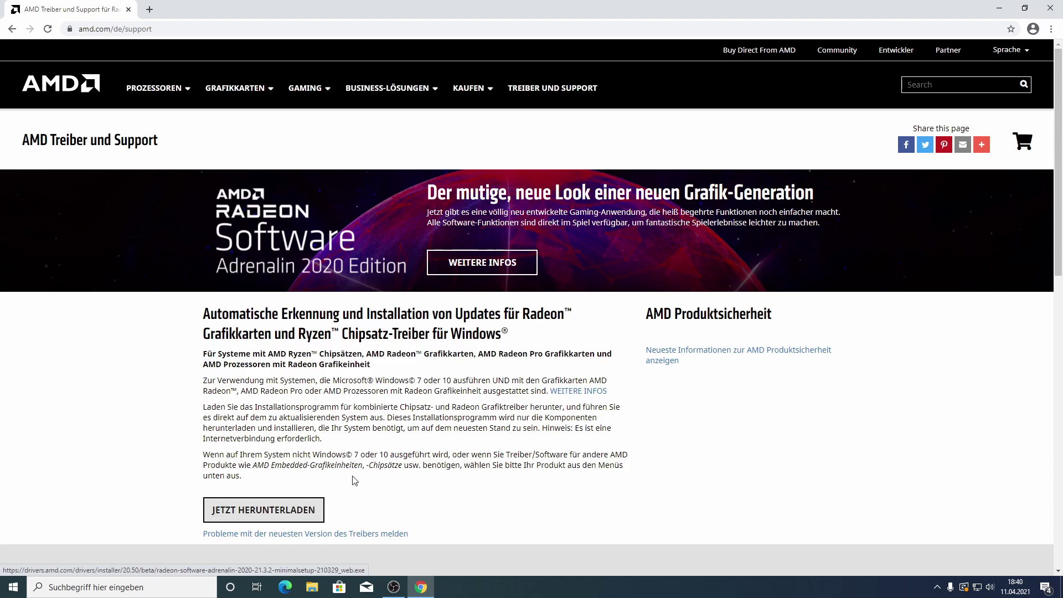
- Open the Windows power plan options, select the Ausbalanciert plan and close the window
click(144, 591)
text(ener)
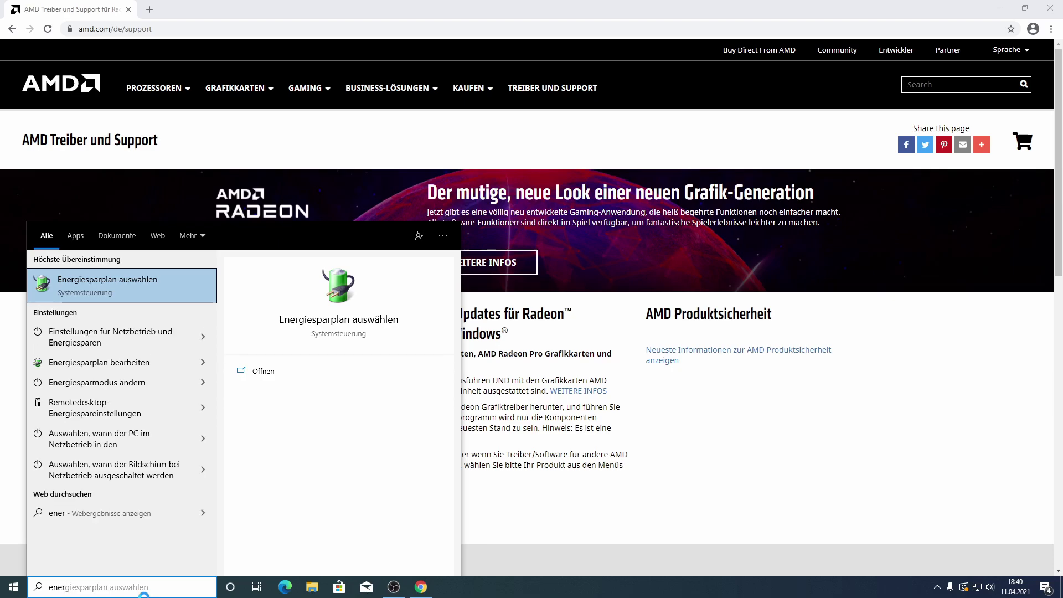
key(Return)
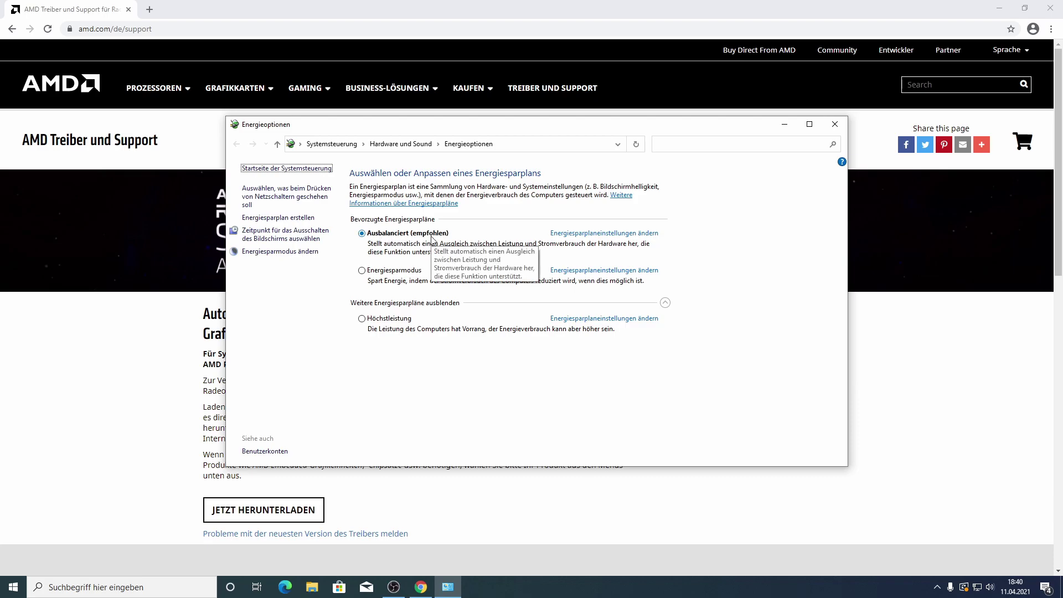
click(404, 234)
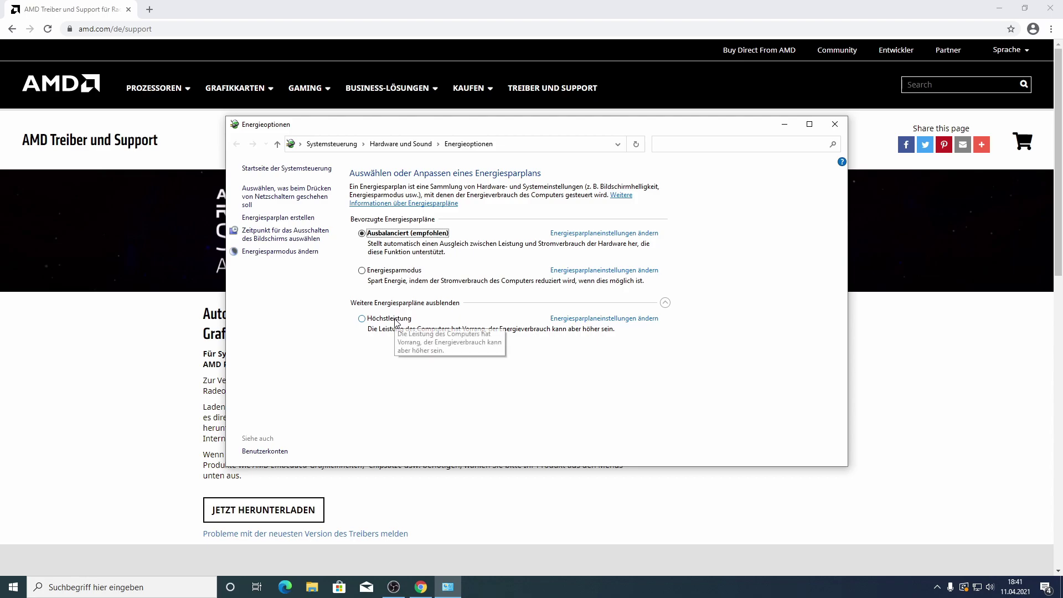
click(834, 124)
- Search the web for nvcleanstall, open its TechPowerUp page and go to the download server selection for version 1.9.0
click(176, 32)
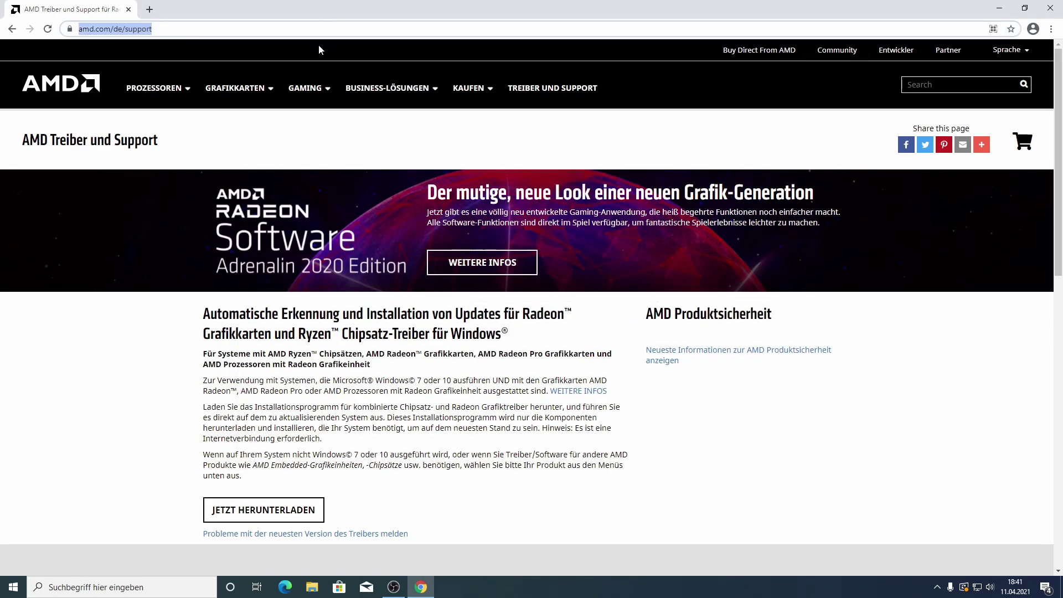
text(nvclea)
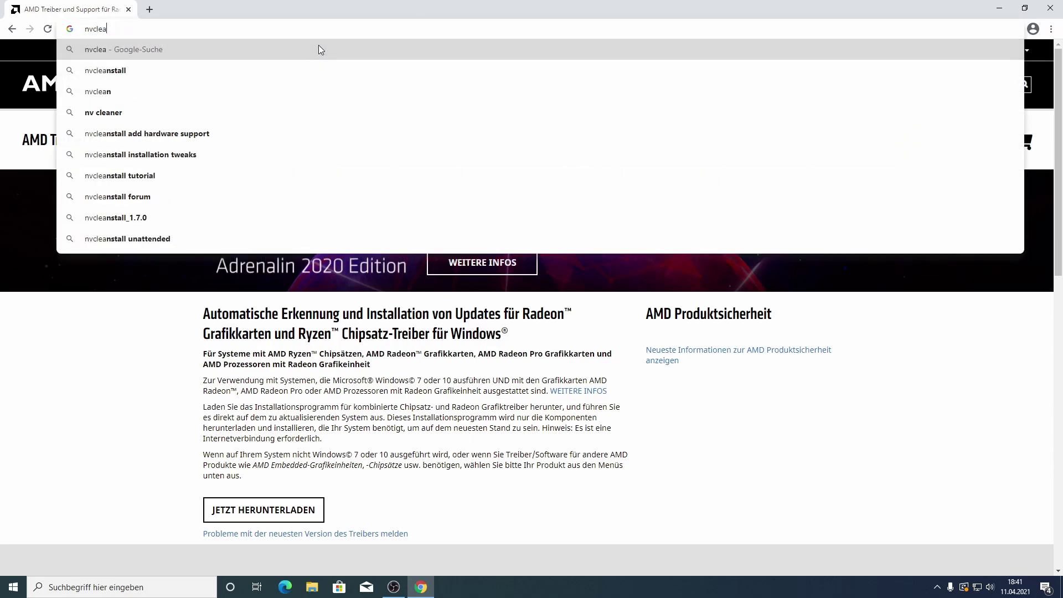
key(Down)
key(Return)
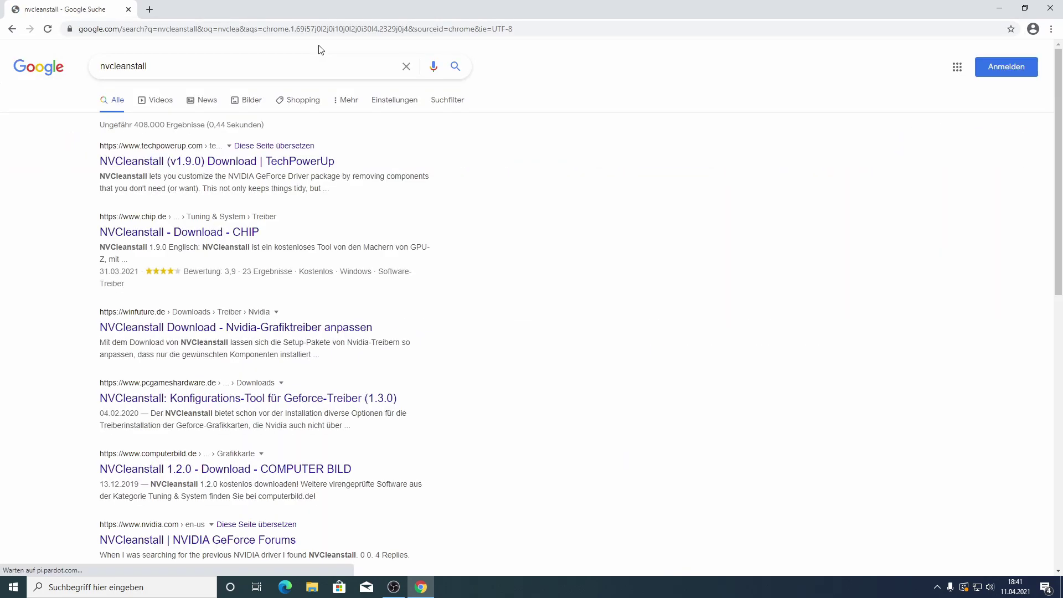
click(155, 161)
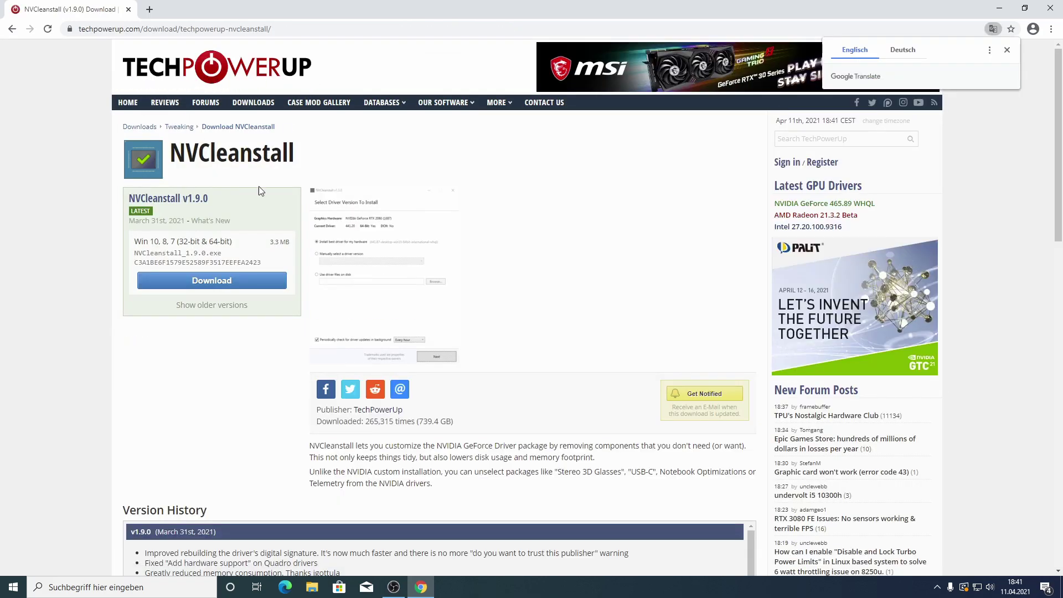
click(199, 281)
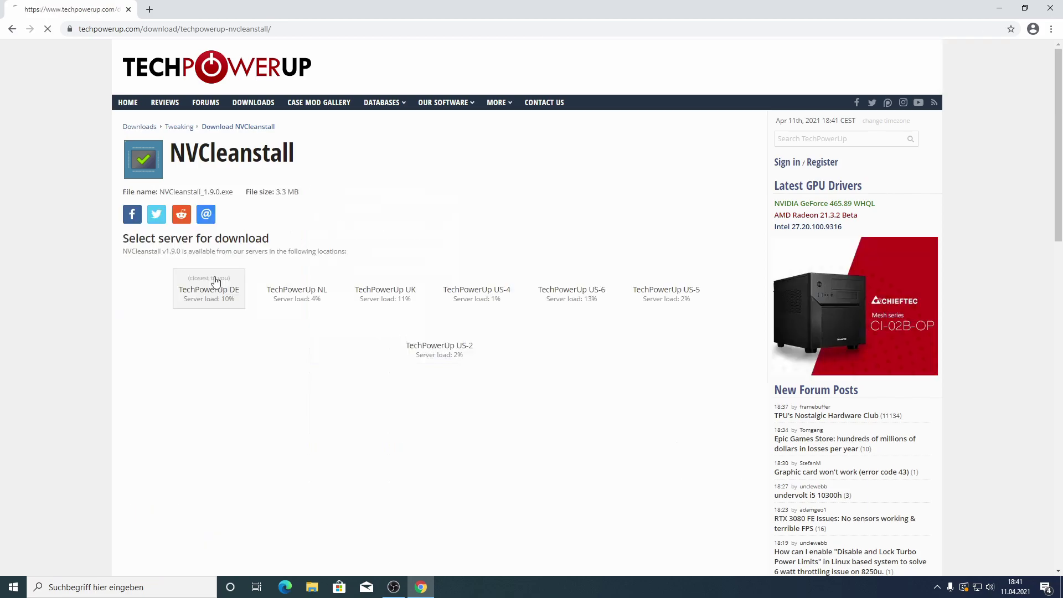
- Switch to File Explorer, open the Downloads folder and launch NVCleanstall_1.9.0
click(308, 591)
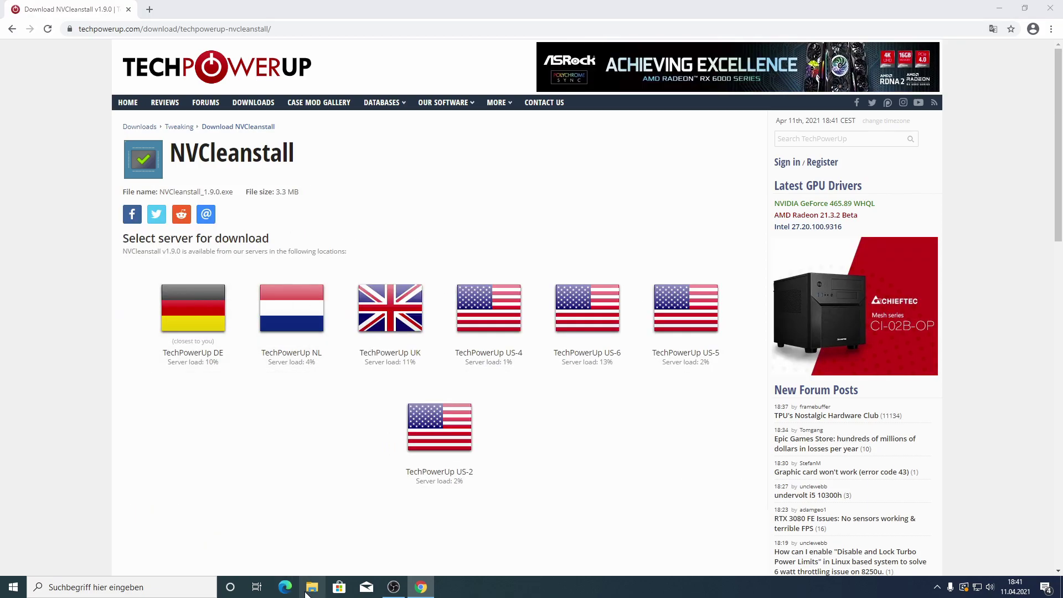
click(47, 91)
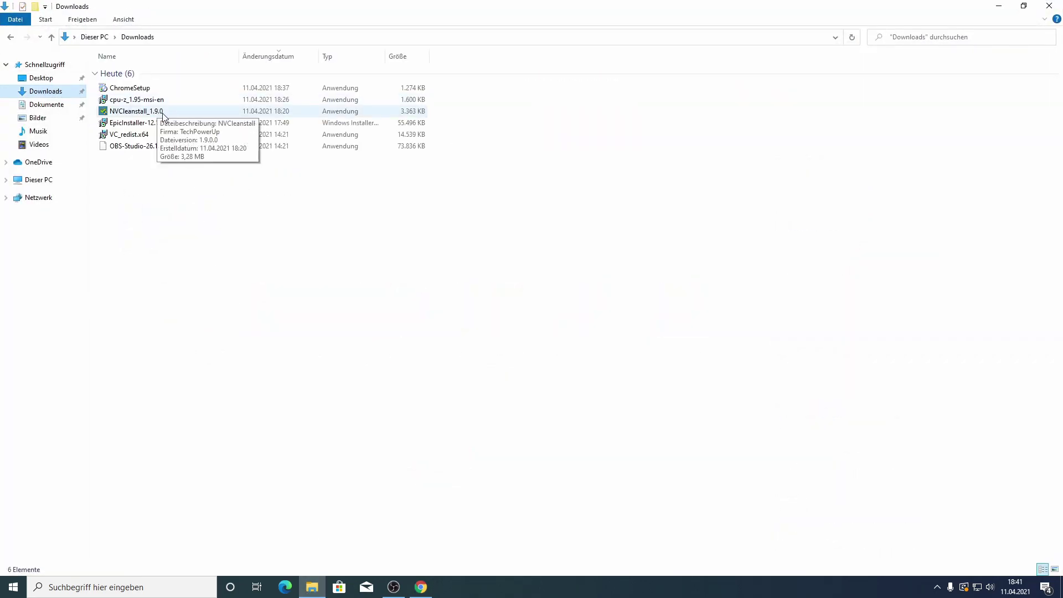
double_click(137, 109)
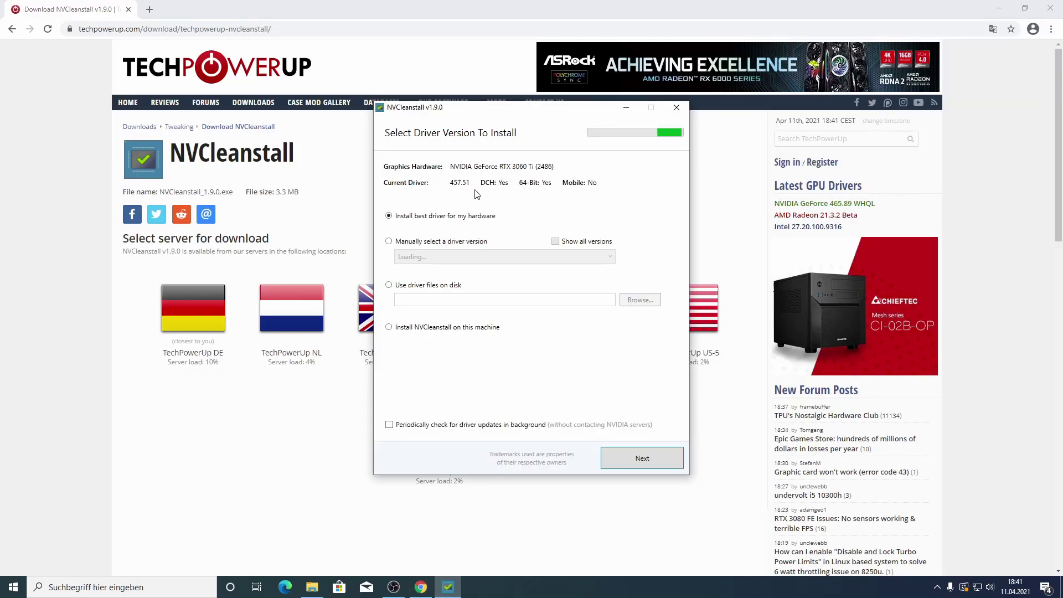
- Manually select driver version 461.92 for Windows 10 64 bit Desktop DCH and continue to the component selection
click(435, 244)
click(465, 260)
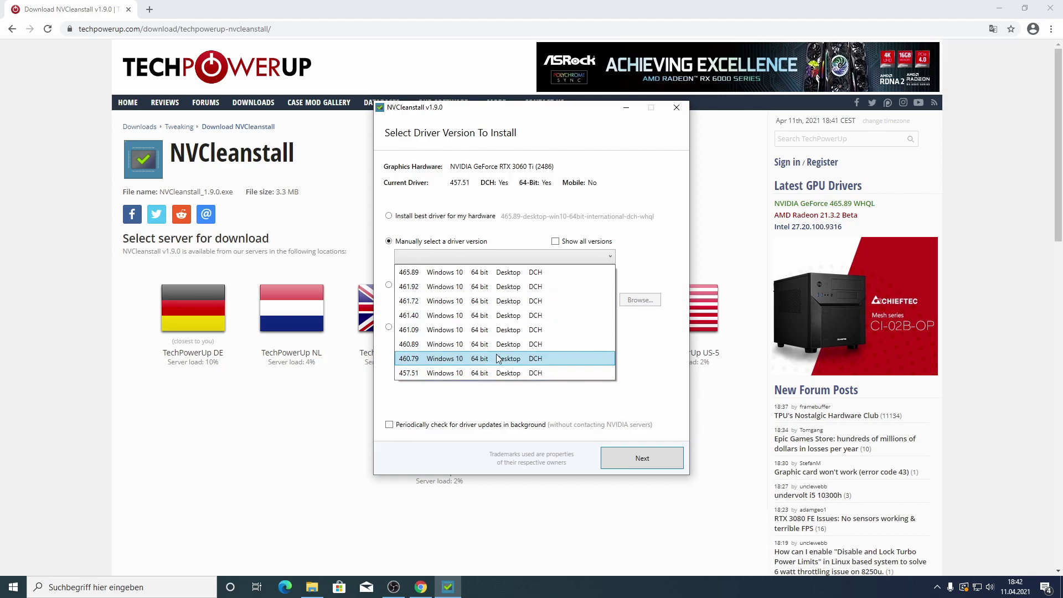
click(418, 286)
click(636, 456)
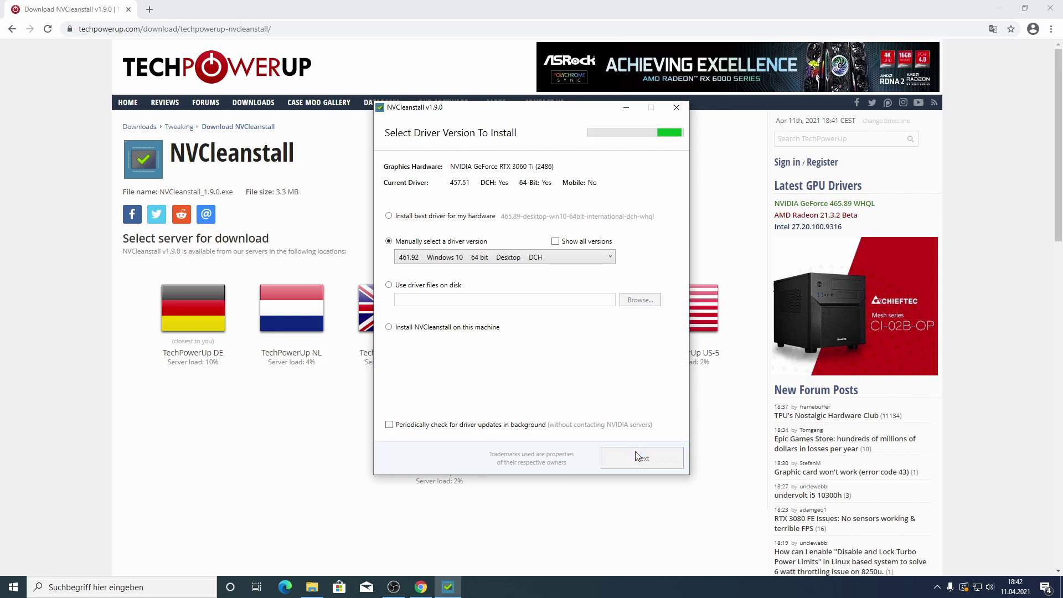
- Review the driver component list and apply the Recommended selection
scroll(474, 283, down, 2)
scroll(473, 298, up, 2)
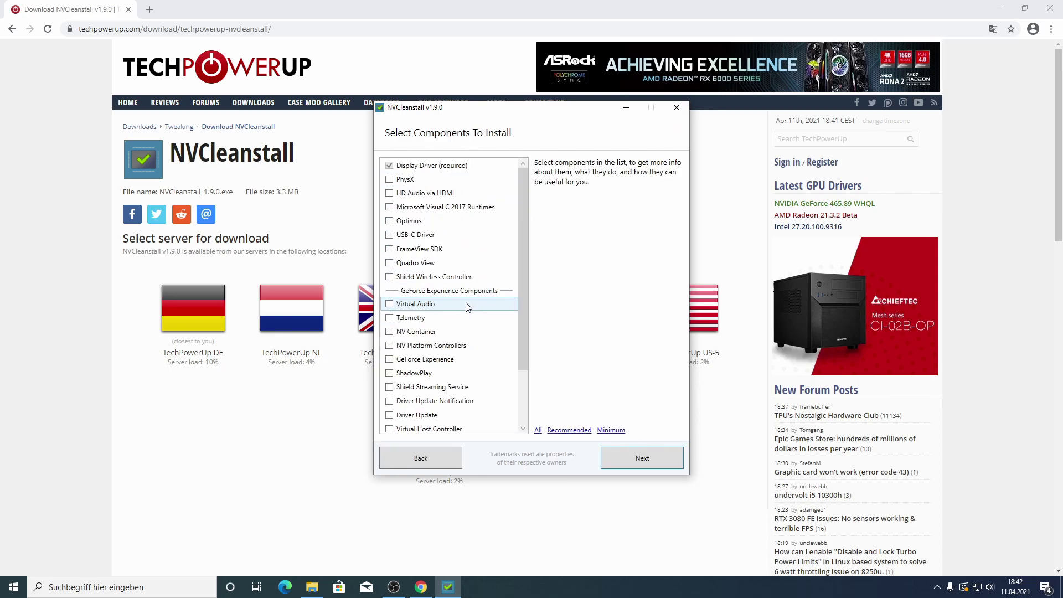
click(569, 430)
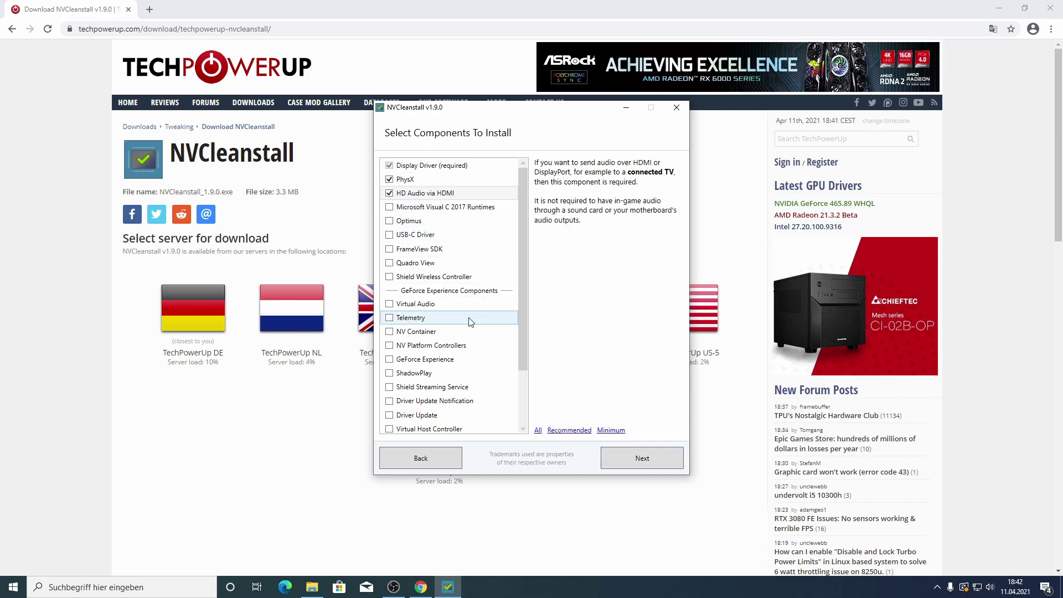
- Add GeForce Experience and ShadowPlay to the driver package together with the components they require
click(390, 360)
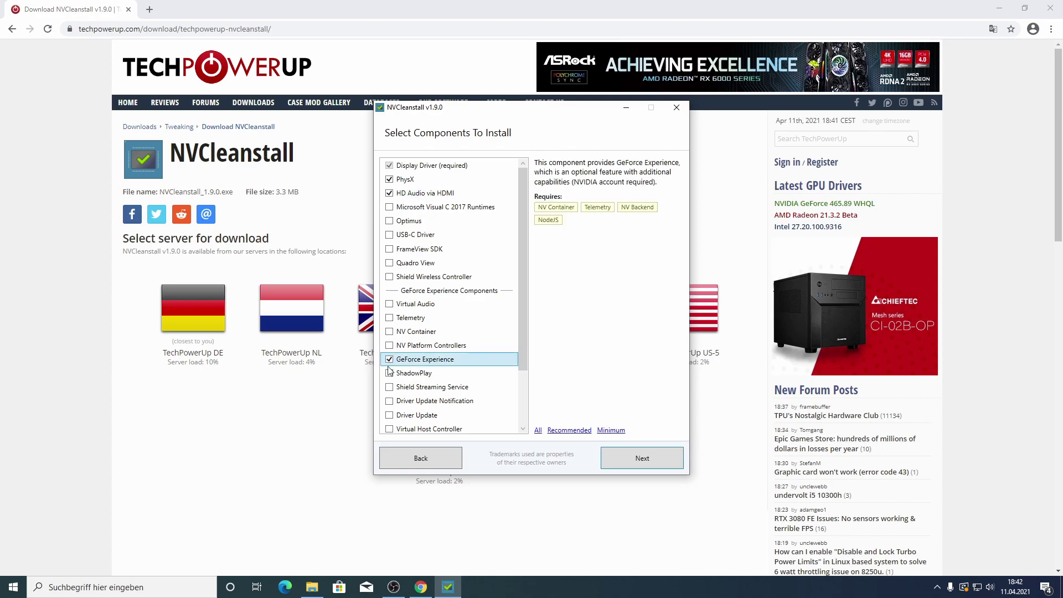
click(389, 374)
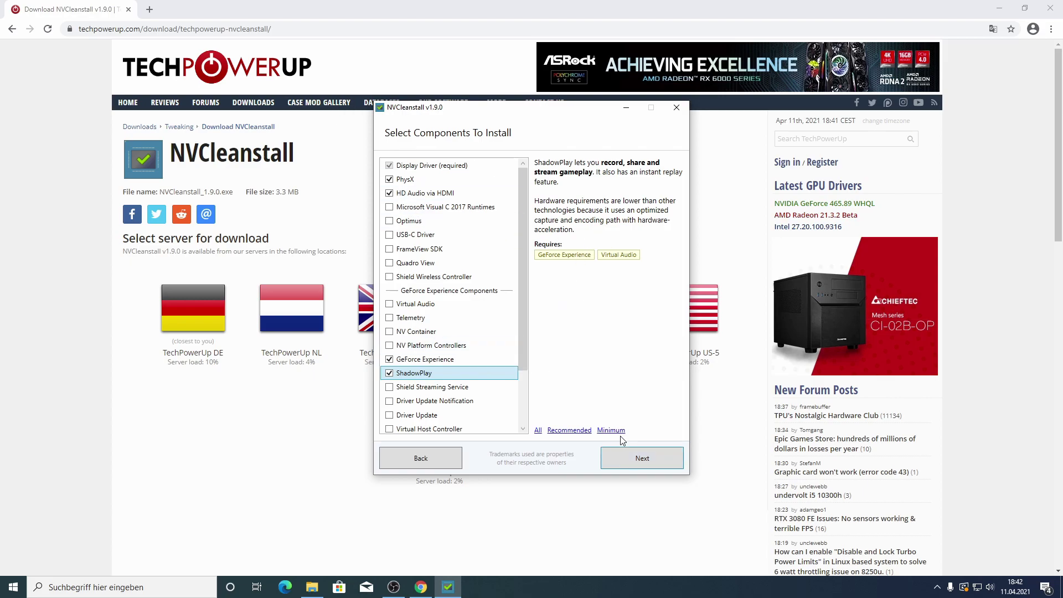
click(641, 459)
click(533, 339)
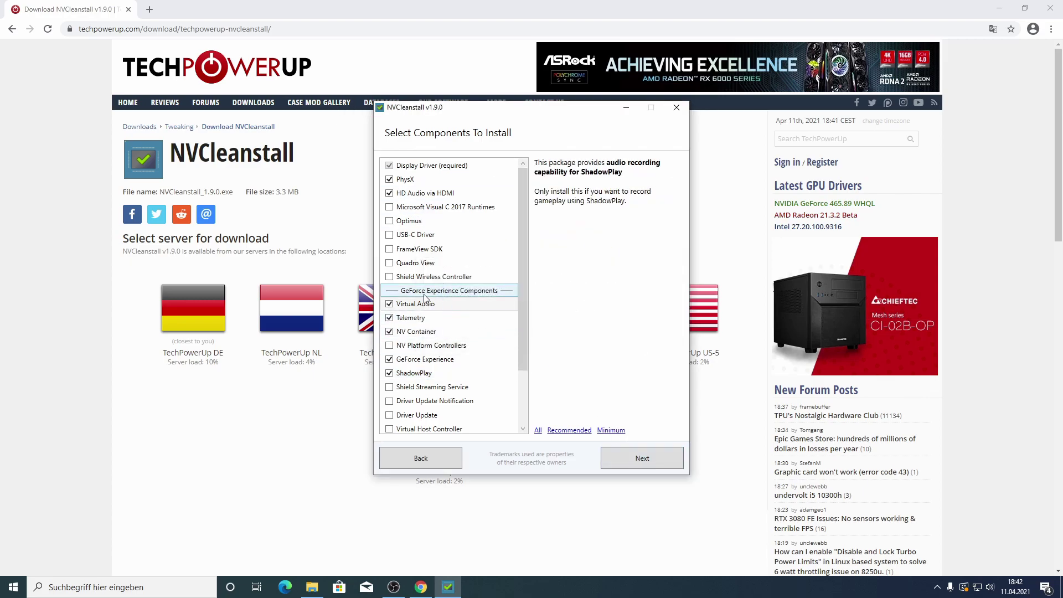
scroll(429, 382, up, 2)
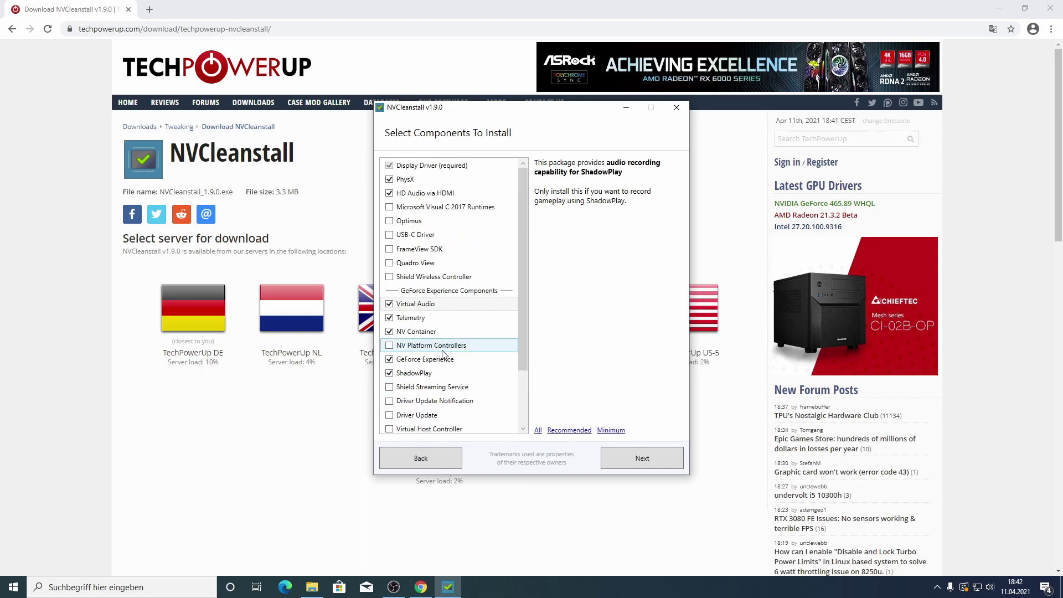
- Reset the components to the Recommended selection and start preparing the driver package
click(572, 431)
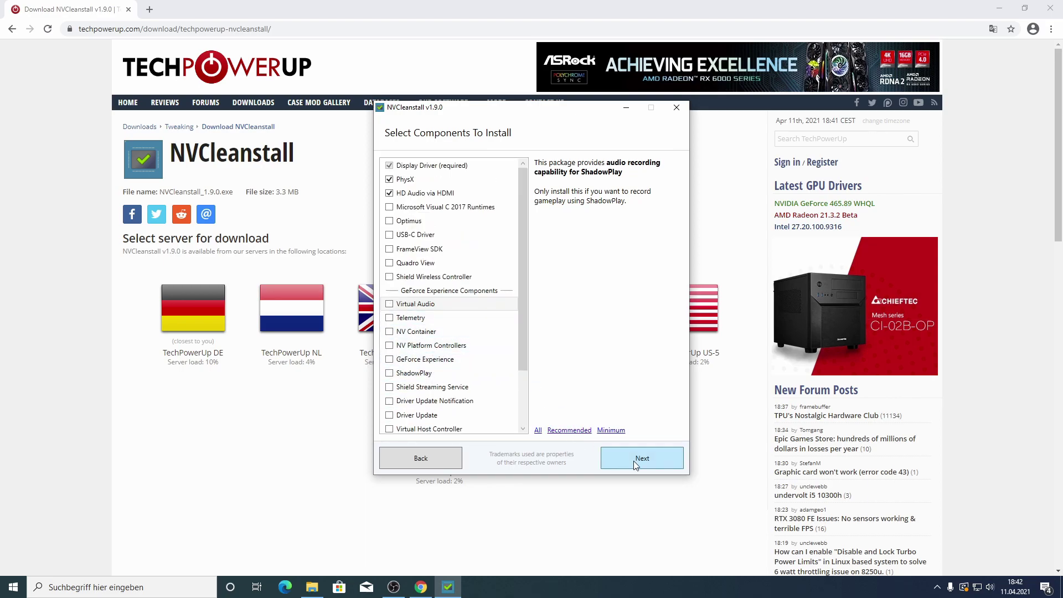
click(635, 465)
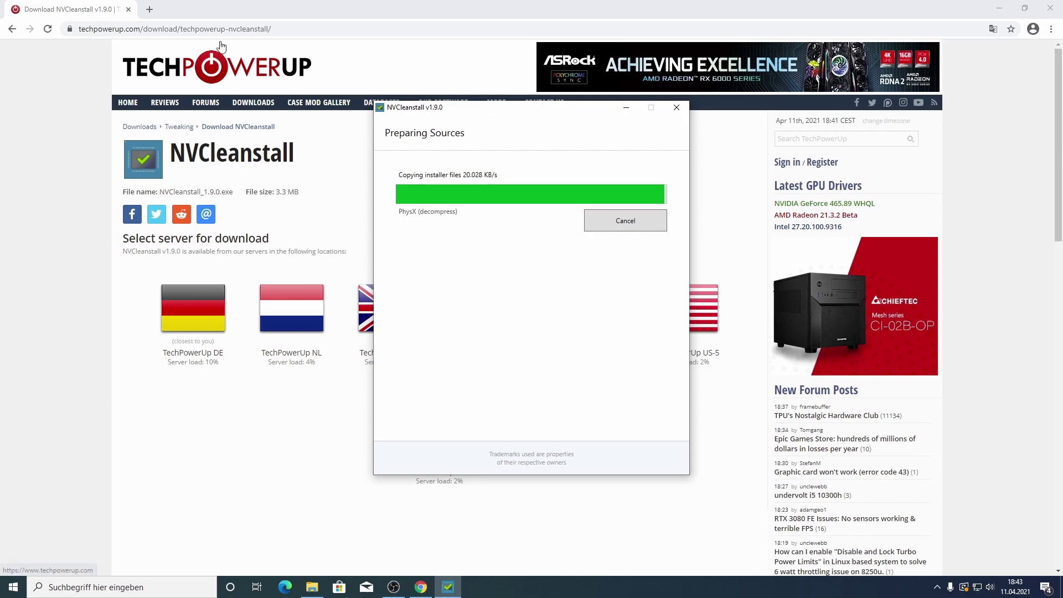
- Switch to Google Chrome, search for geforce experience download, view NVIDIA's download page and close the browser
click(192, 27)
text(ge fro)
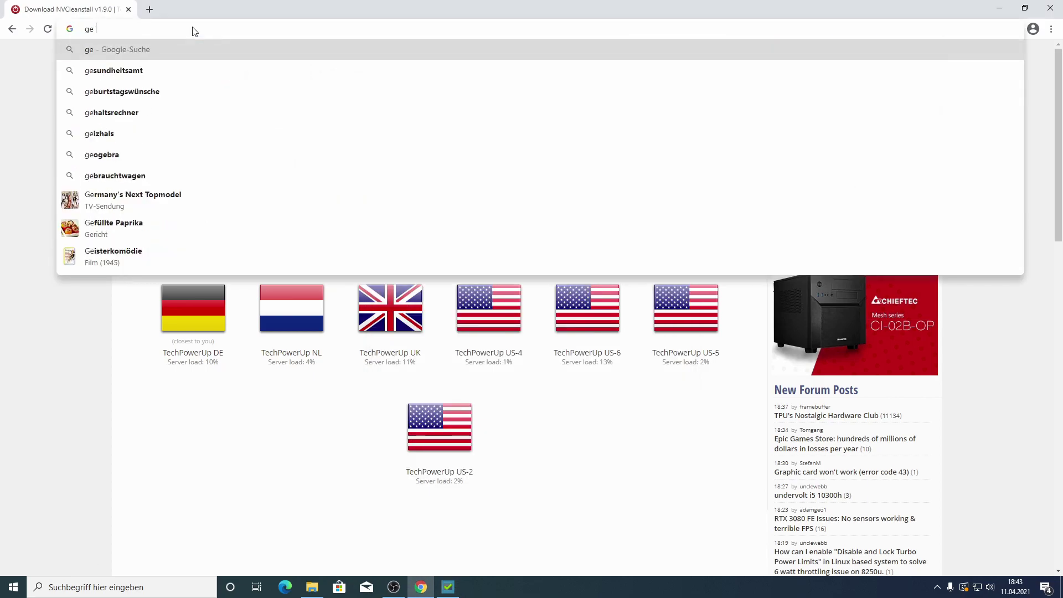
key(BackSpace)
key(BackSpace)
key(BackSpace)
key(BackSpace)
text(force experience)
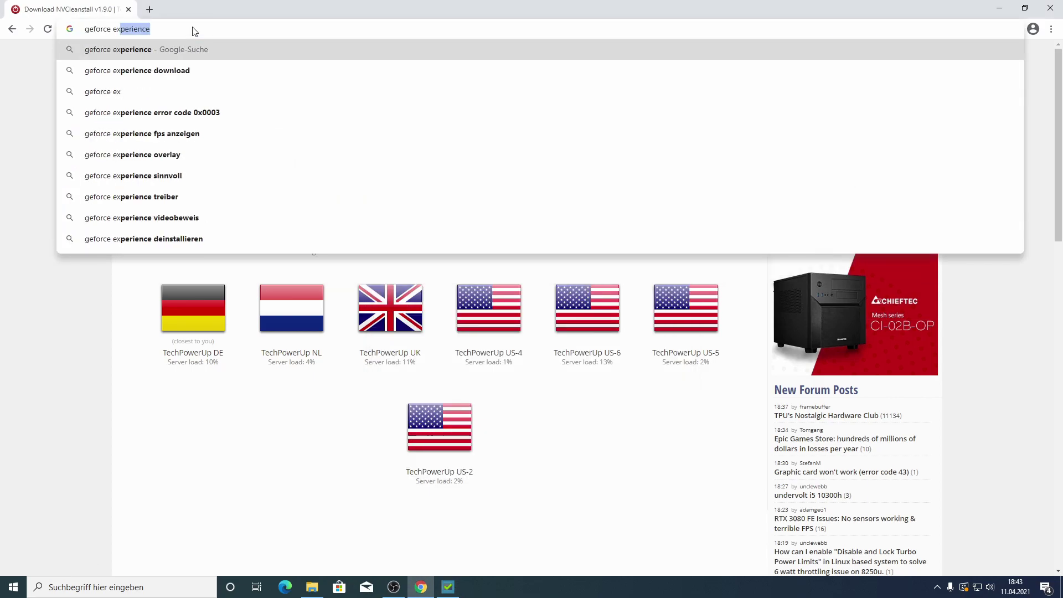
key(Down)
key(Return)
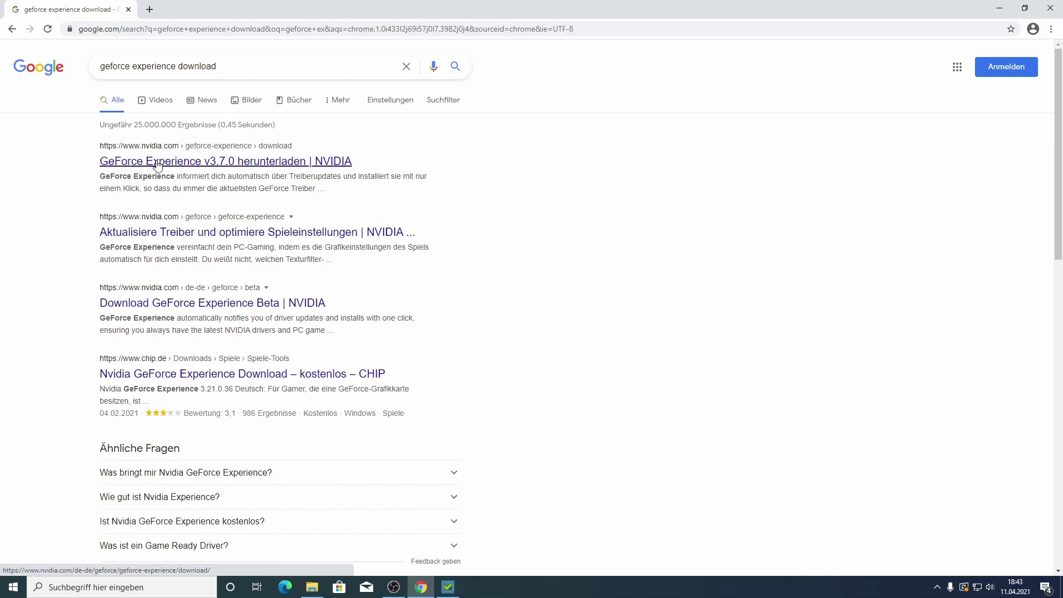
click(170, 161)
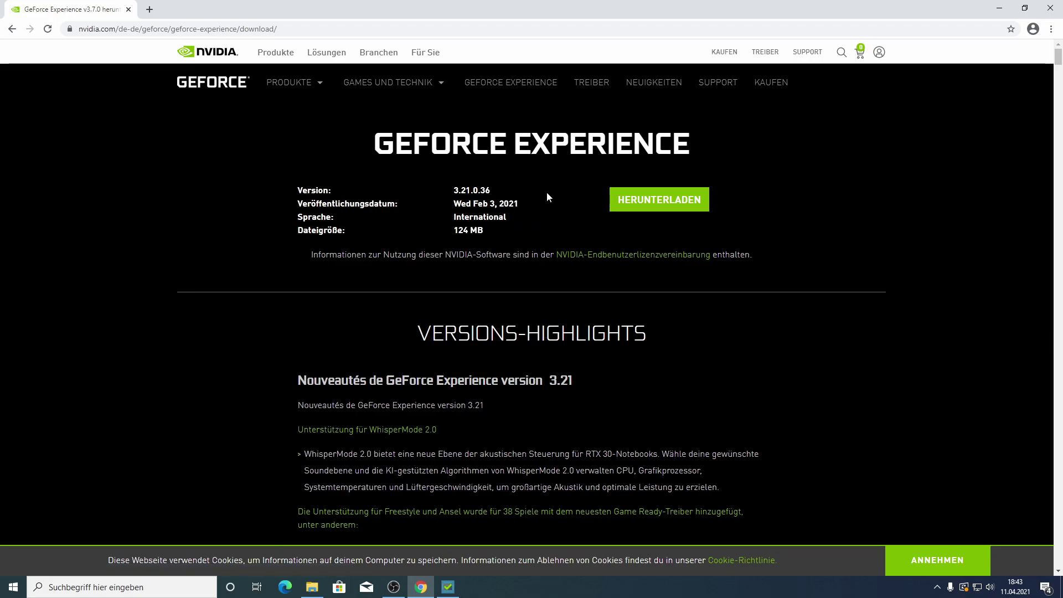
key(alt+Left)
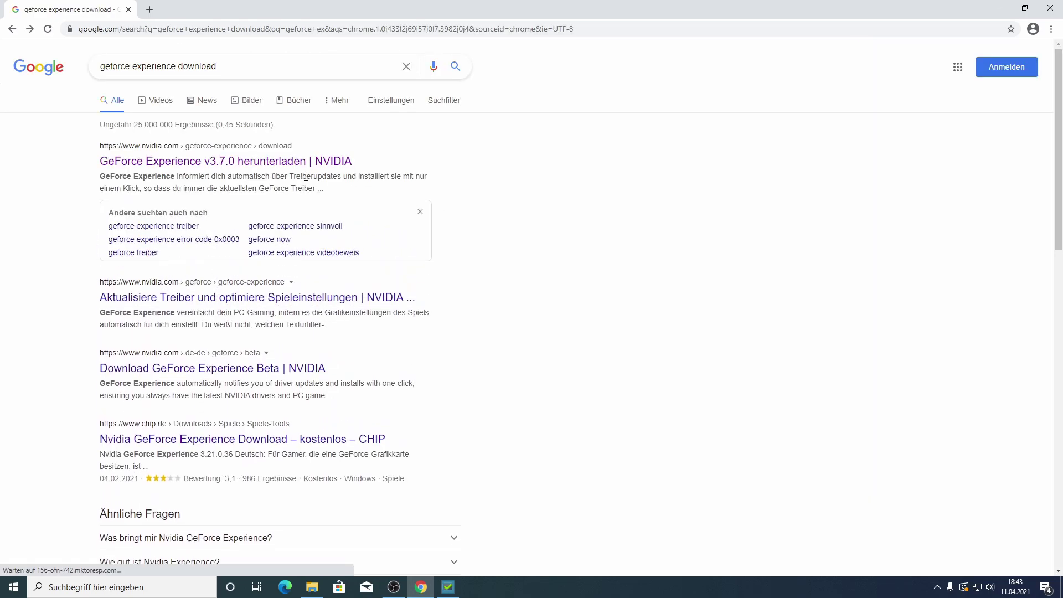
click(1050, 9)
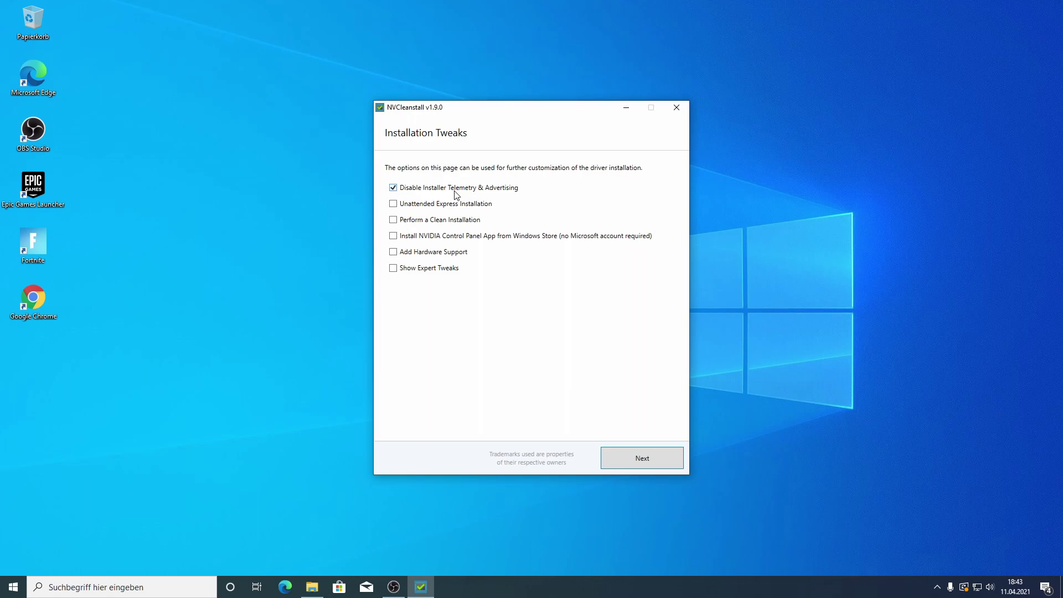
- Enable Unattended Express Installation with automatic reboot allowed in the NVCleanstall installation tweaks
click(437, 206)
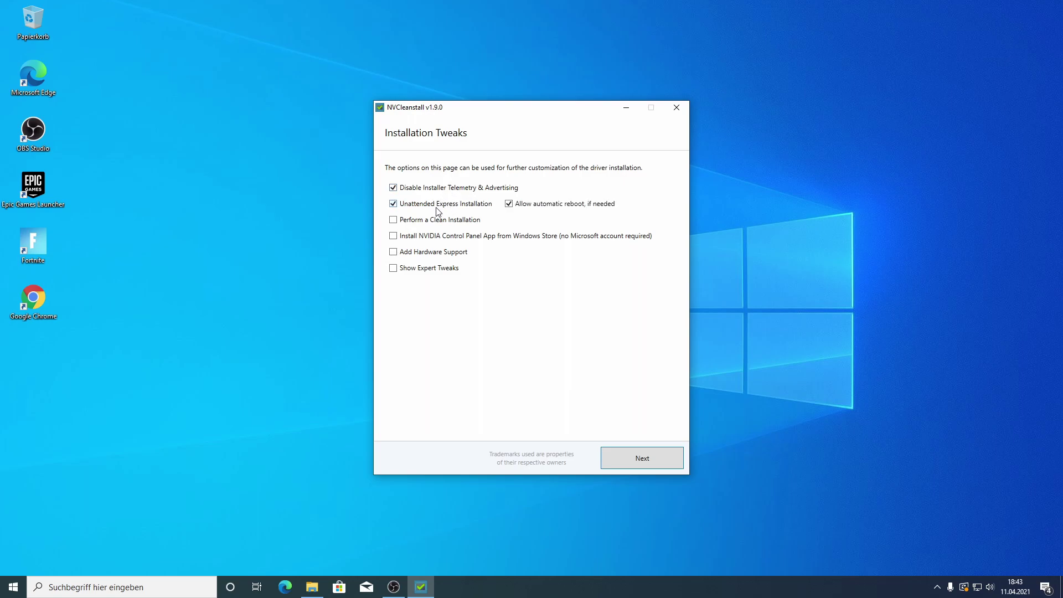
click(535, 206)
- Open the NVIDIA Systemsteuerung from the desktop and set the global 3D setting Energieverwaltungsmodus to Maximale Leistung bevorzugen
right_click(224, 225)
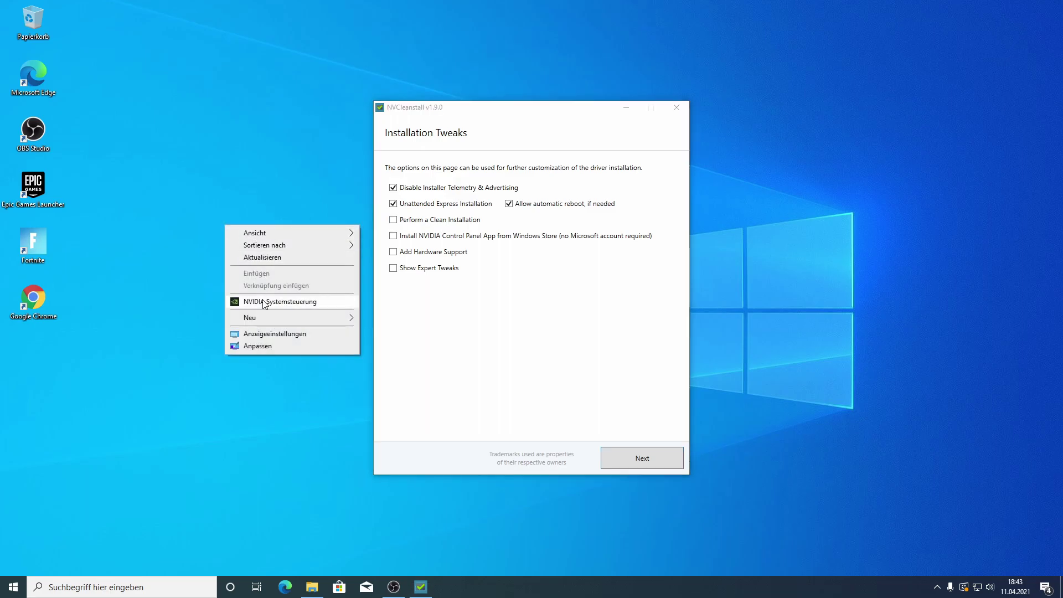
key(Escape)
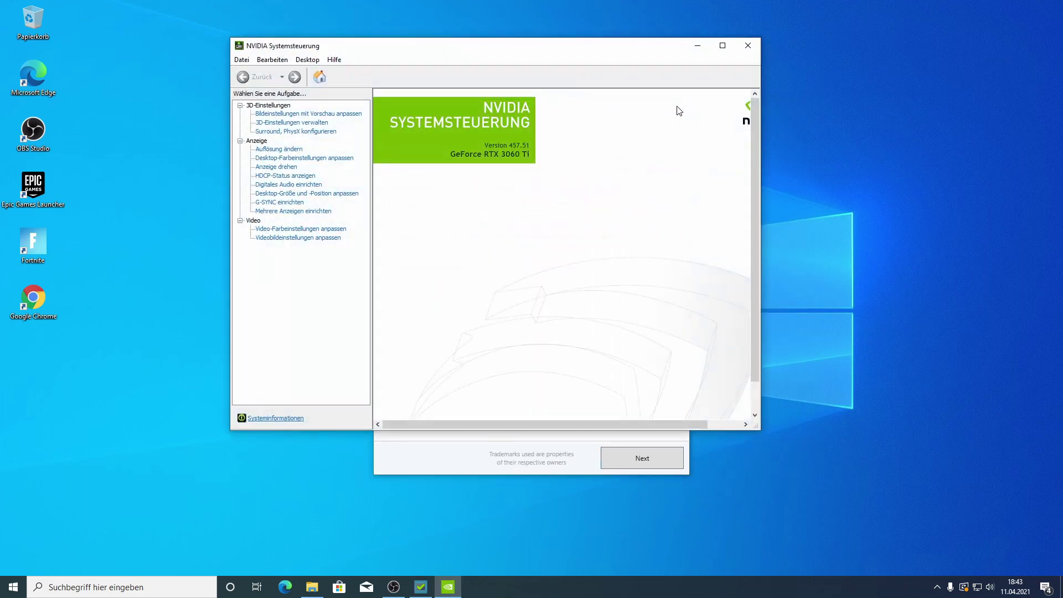
click(282, 123)
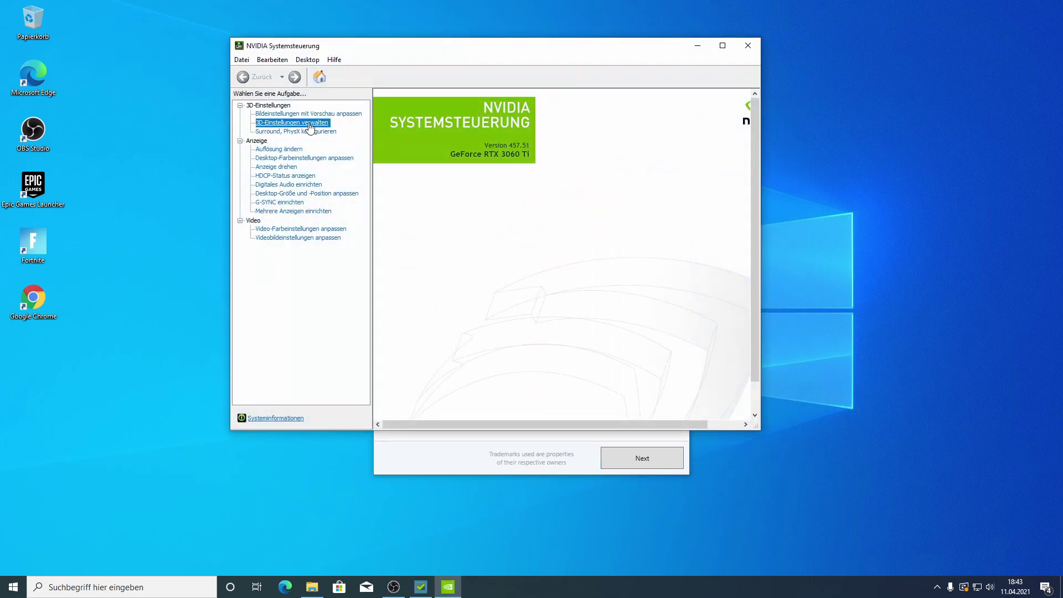
drag(668, 256, 669, 268)
click(553, 283)
click(554, 283)
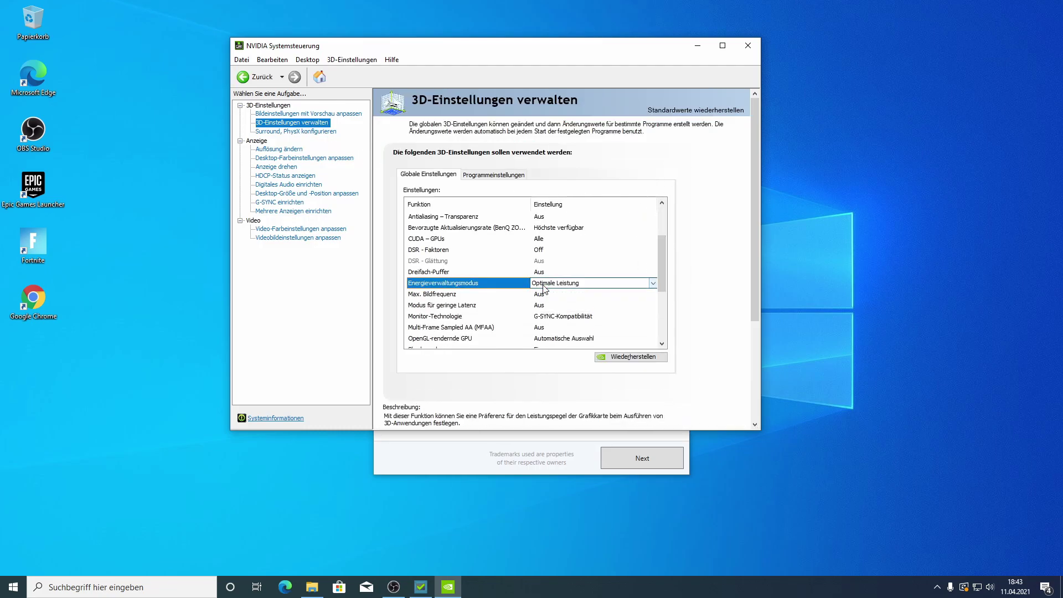
click(562, 310)
- Set the global 3D setting Texturfilterung – Qualität to Hohe Leistung
scroll(662, 279, down, 2)
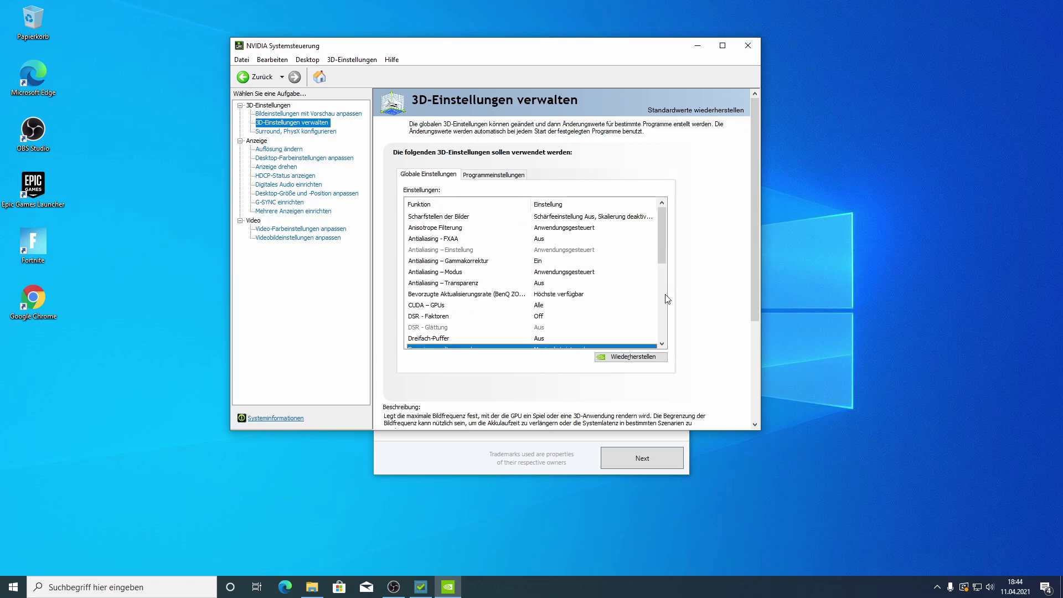
drag(665, 268, 666, 282)
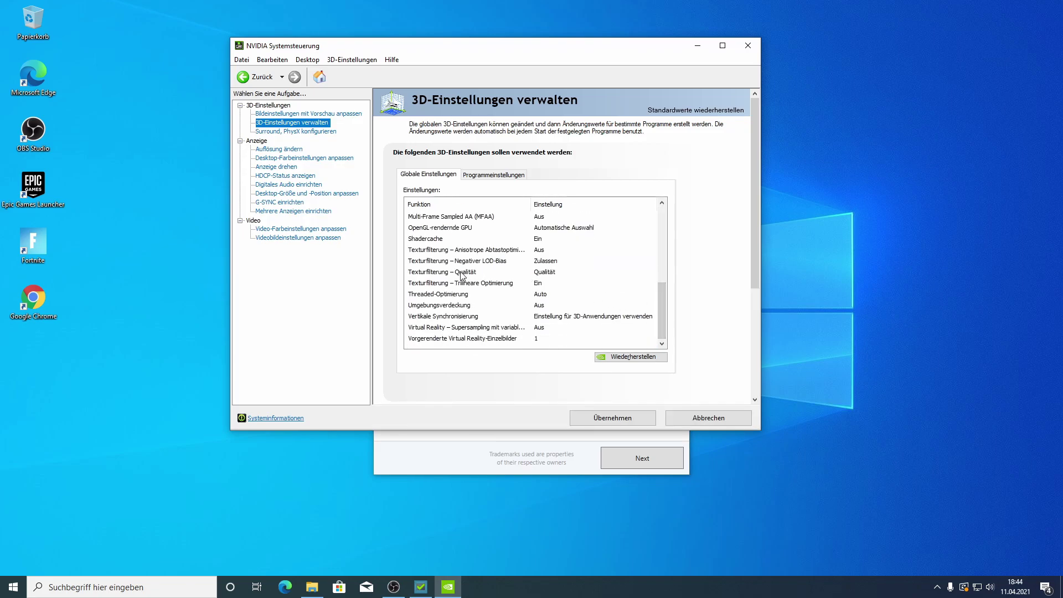
click(552, 277)
click(553, 277)
click(552, 276)
click(552, 277)
click(565, 308)
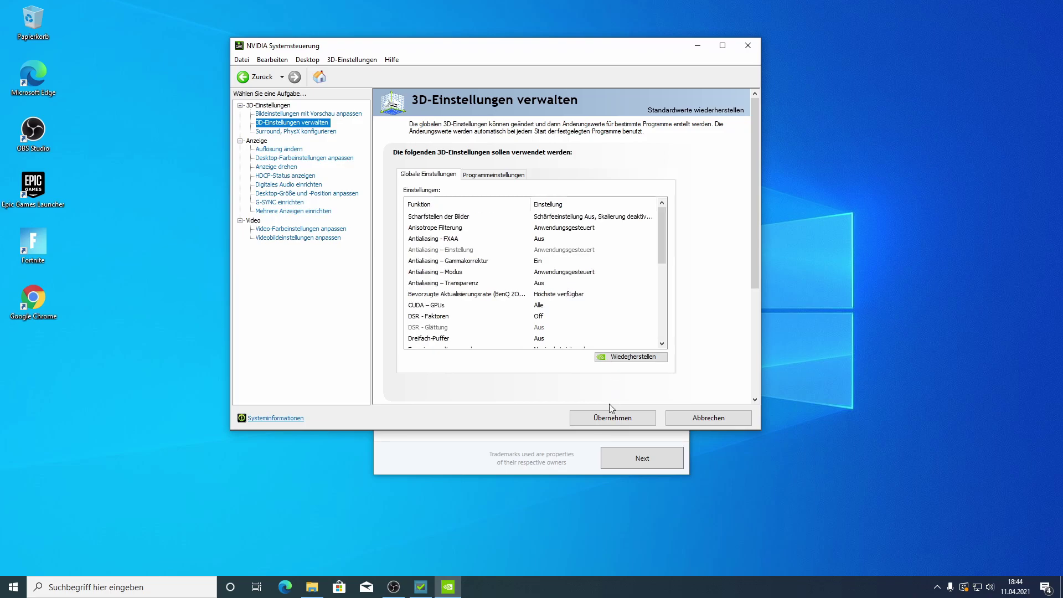
- Open the desktop size and position settings and set the scaling mode to Keine Skalierung
click(303, 194)
click(479, 269)
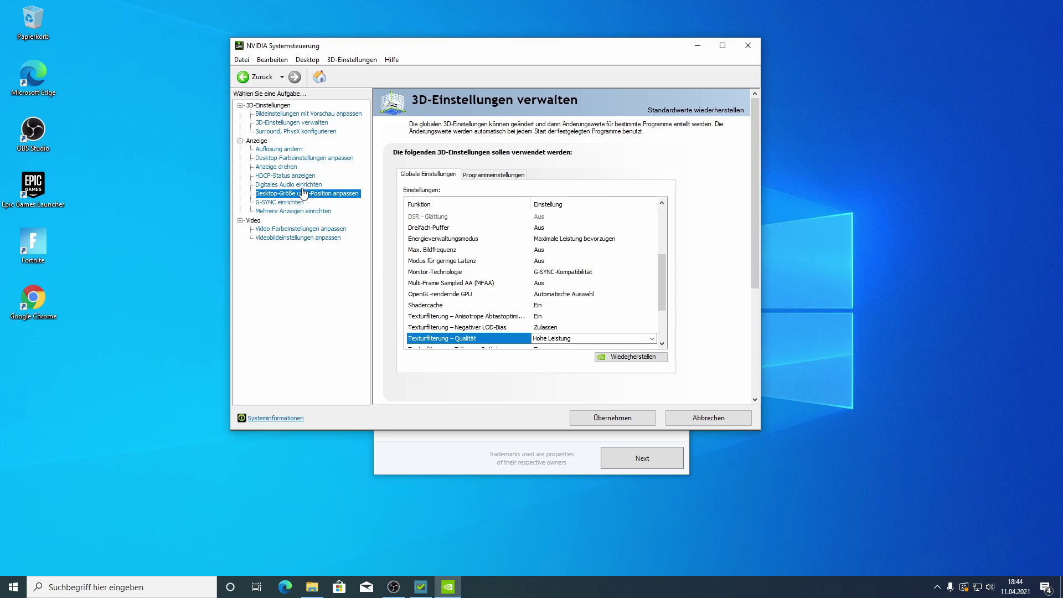
click(299, 195)
scroll(476, 290, down, 1)
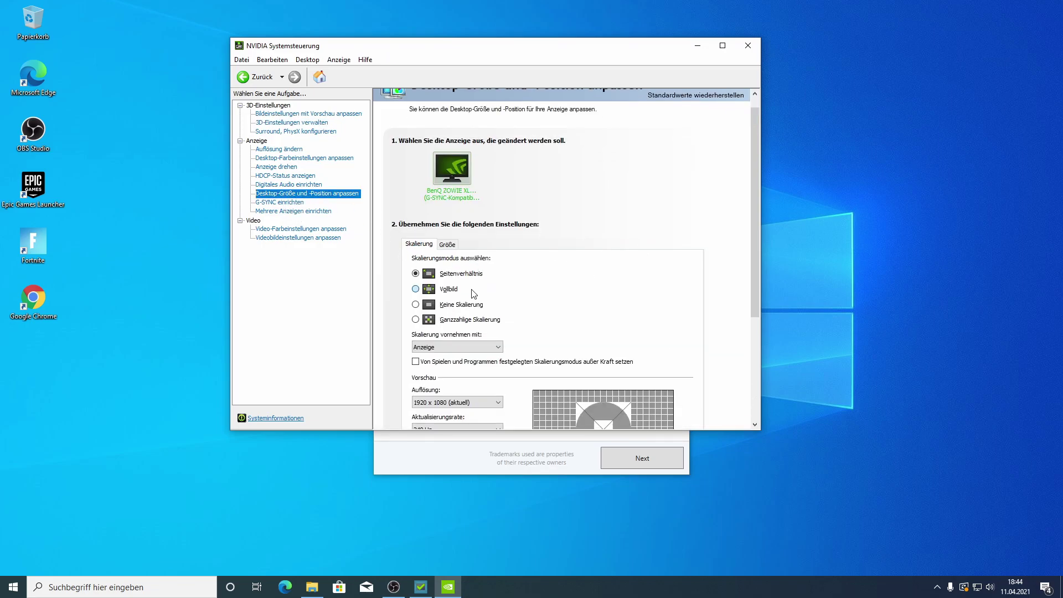
click(416, 305)
scroll(487, 290, down, 3)
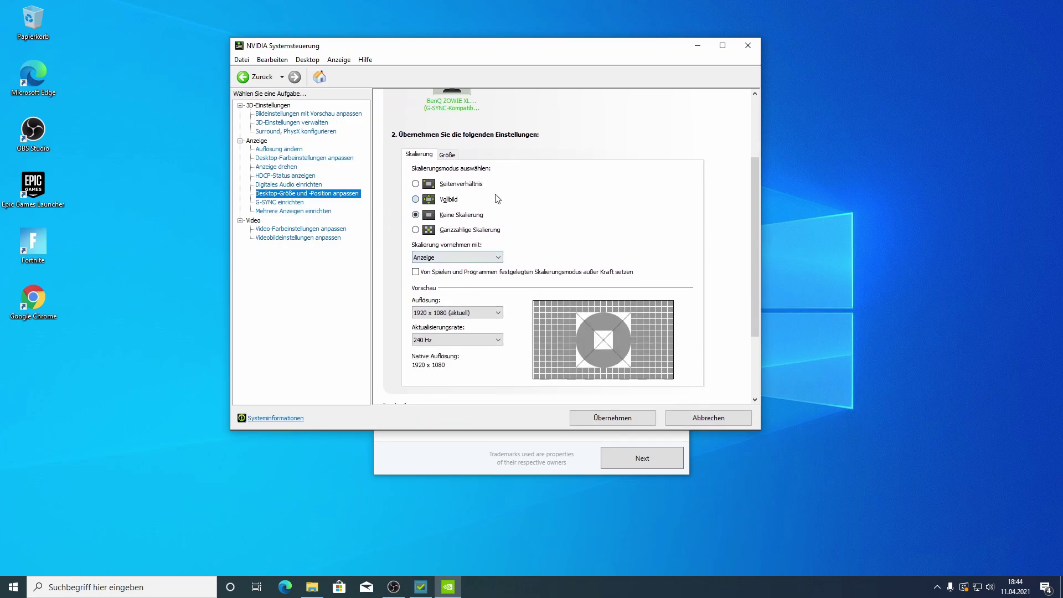
- Bring NVCleanstall to the front and arrange it side by side with the NVIDIA Systemsteuerung
click(570, 455)
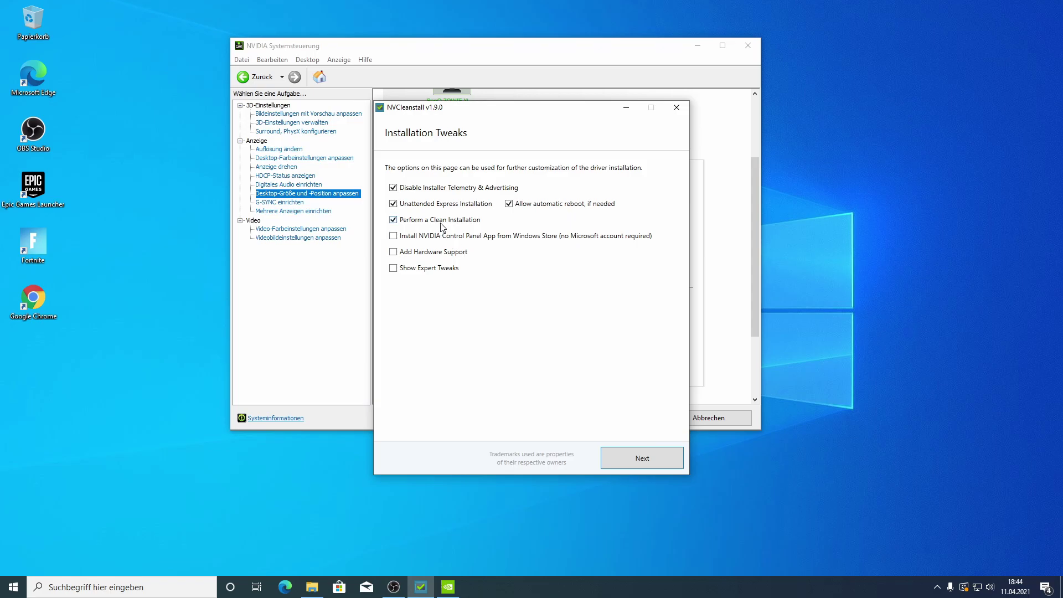
drag(479, 117, 227, 157)
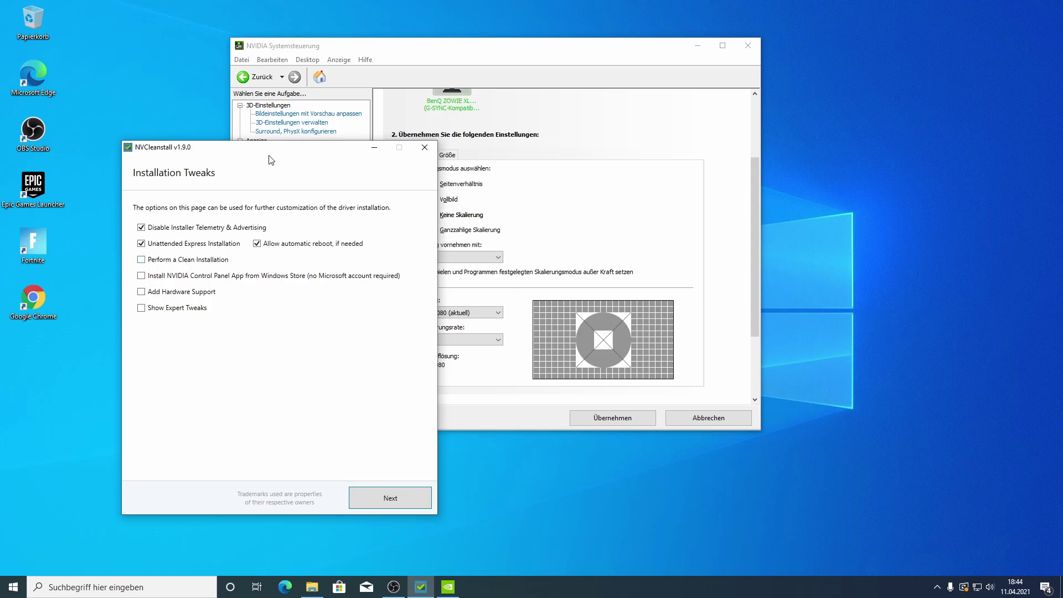
drag(439, 49, 622, 56)
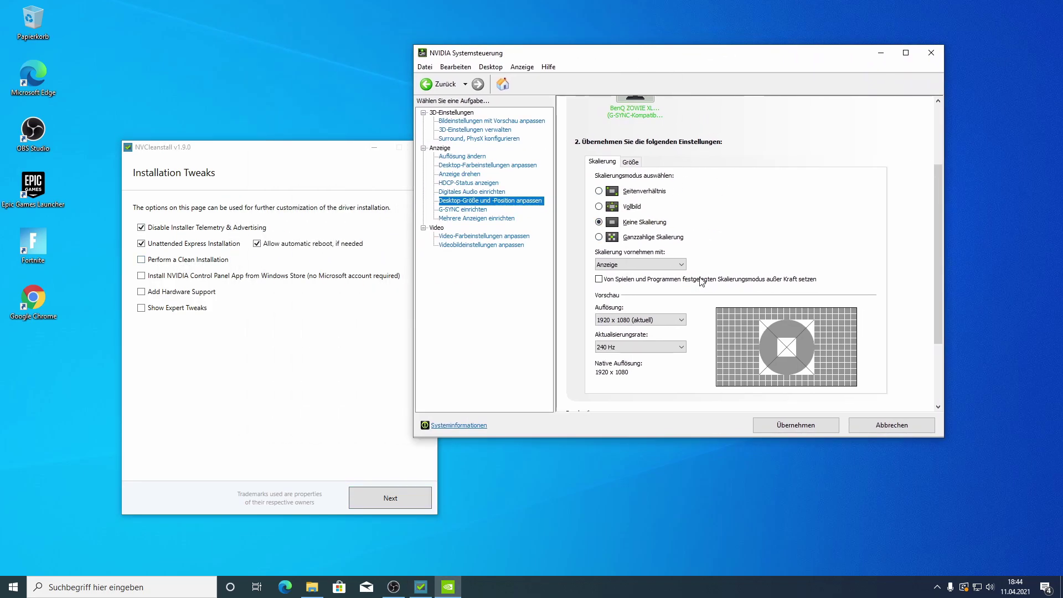
- Review the global 3D settings in the NVIDIA Systemsteuerung and move the NVCleanstall window clear of it
click(476, 131)
click(674, 274)
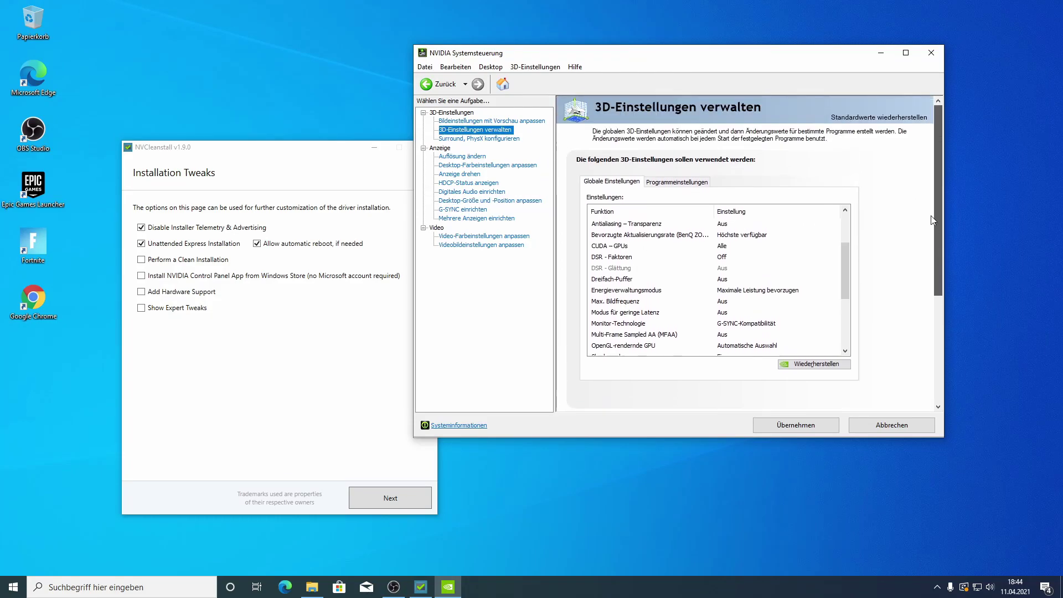
scroll(924, 276, down, 1)
scroll(843, 185, down, 4)
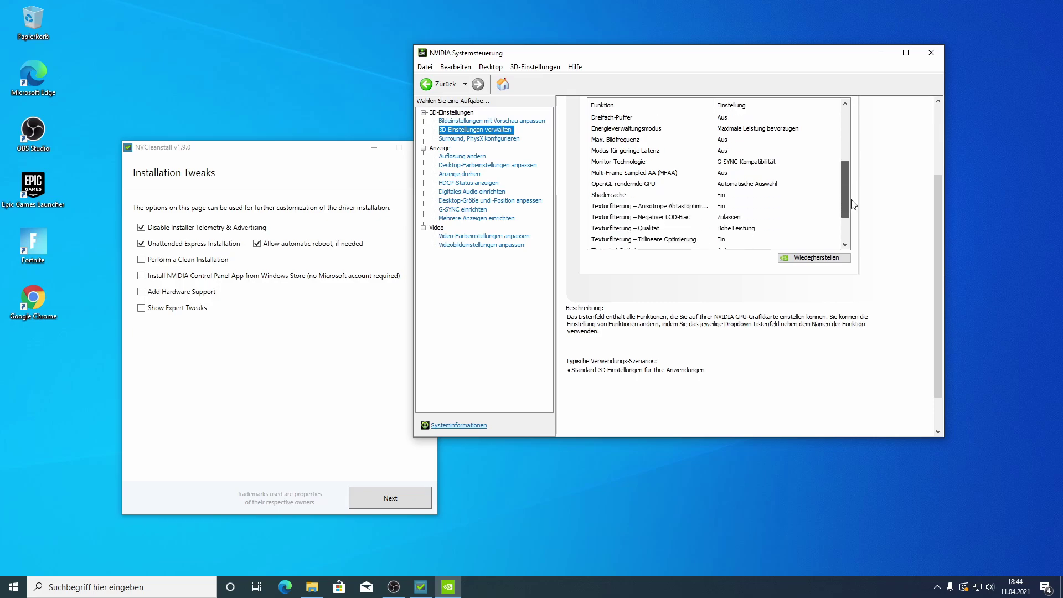
scroll(856, 218, up, 1)
drag(320, 152, 267, 145)
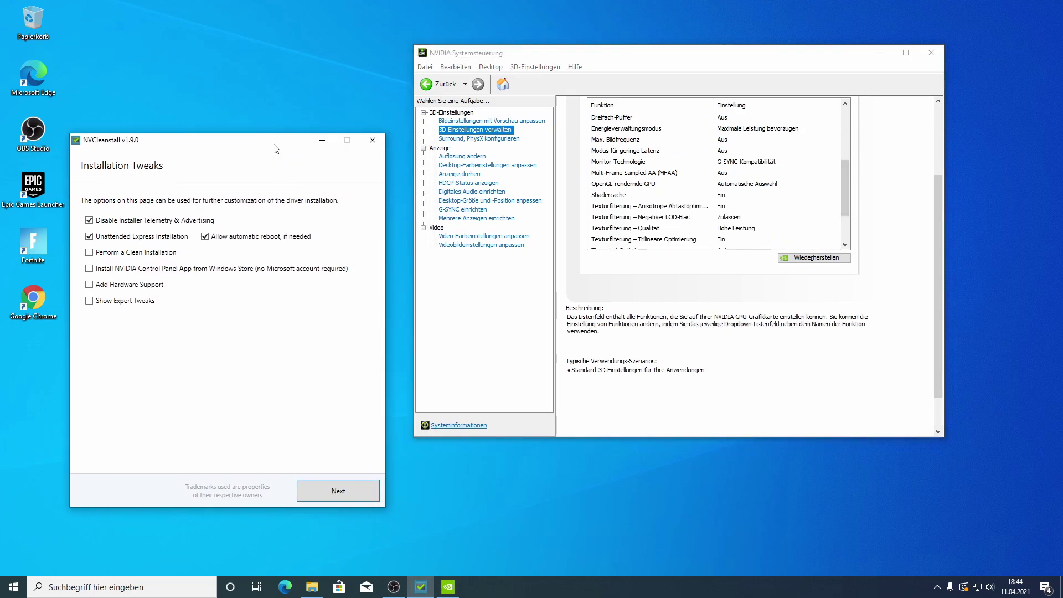
- Open the G-SYNC settings, disable G-SYNC, G-SYNC-Kompatibilität as a trial, and discard the change
click(477, 210)
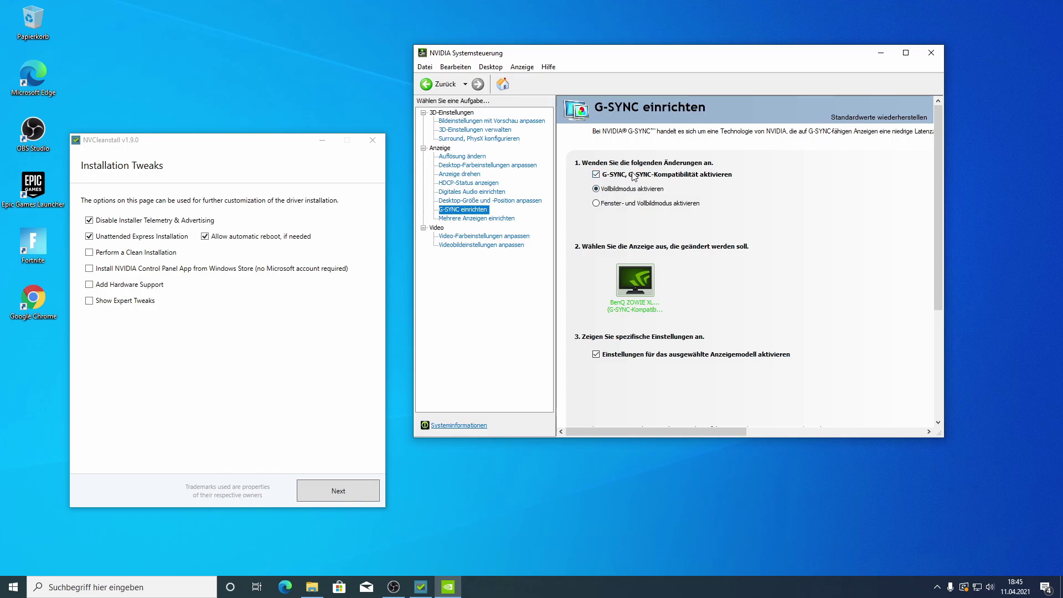
click(596, 175)
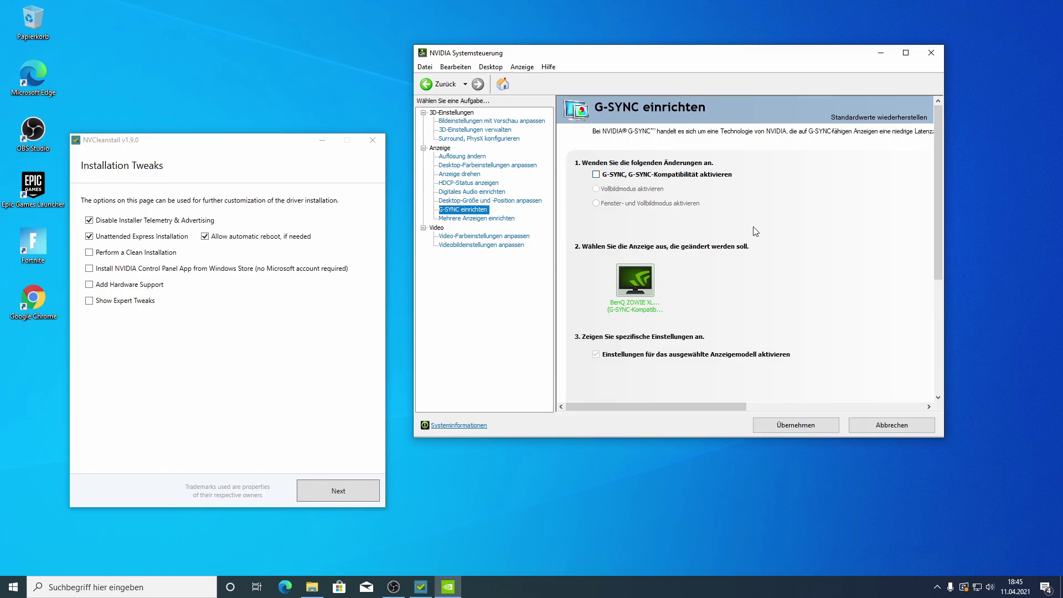
scroll(739, 232, down, 2)
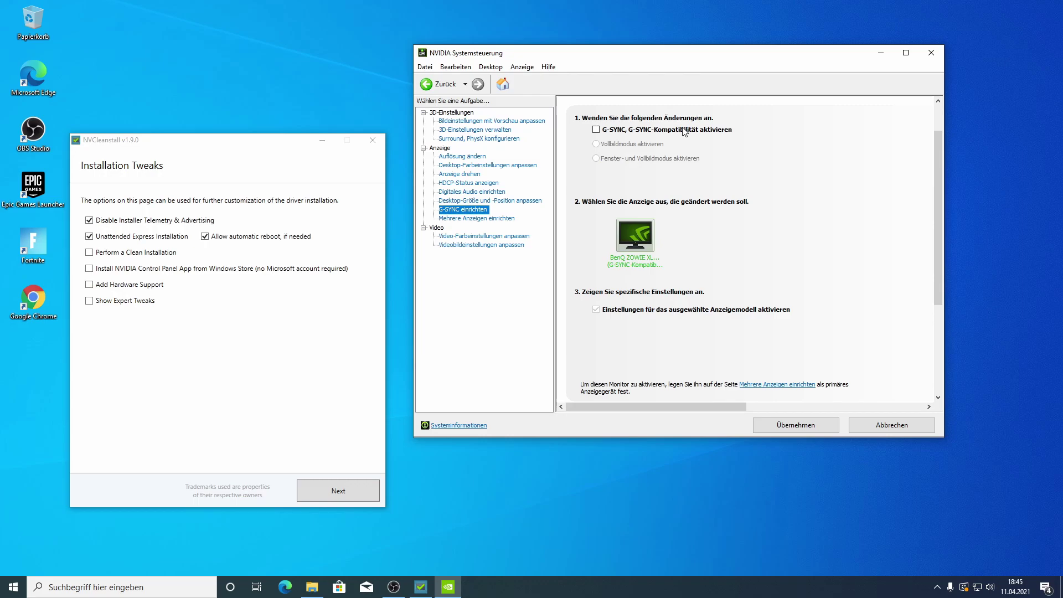
click(884, 425)
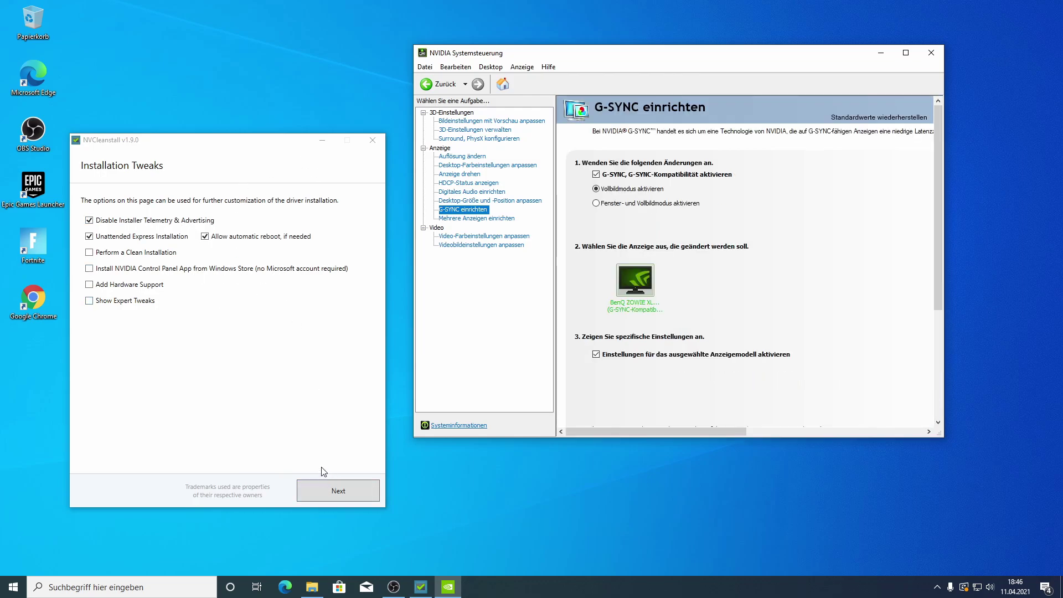
- Build the customized driver installer in NVCleanstall, close the NVIDIA Systemsteuerung and move the installer window aside
click(333, 496)
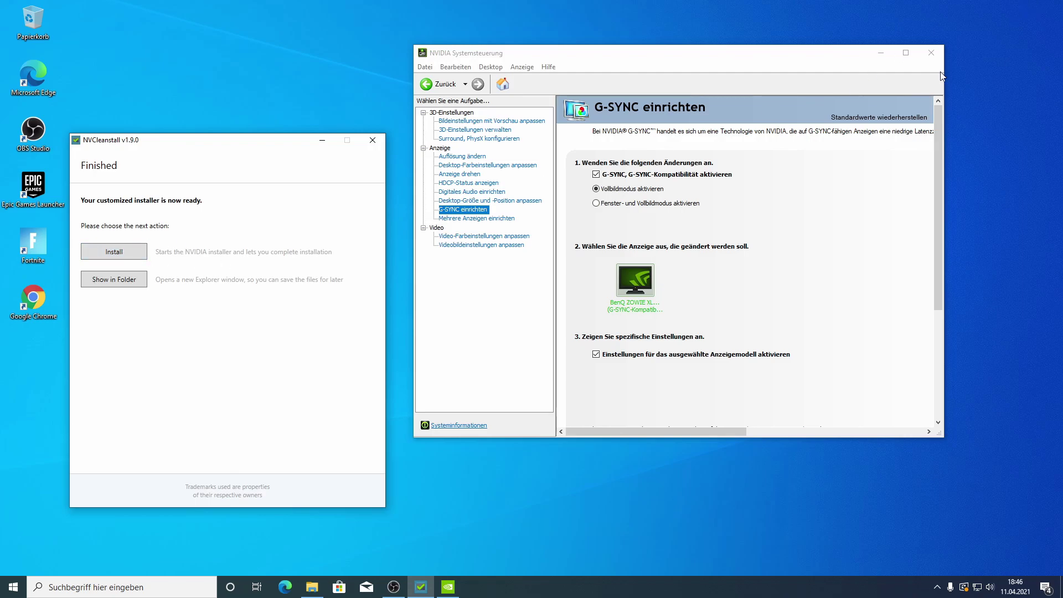
click(932, 54)
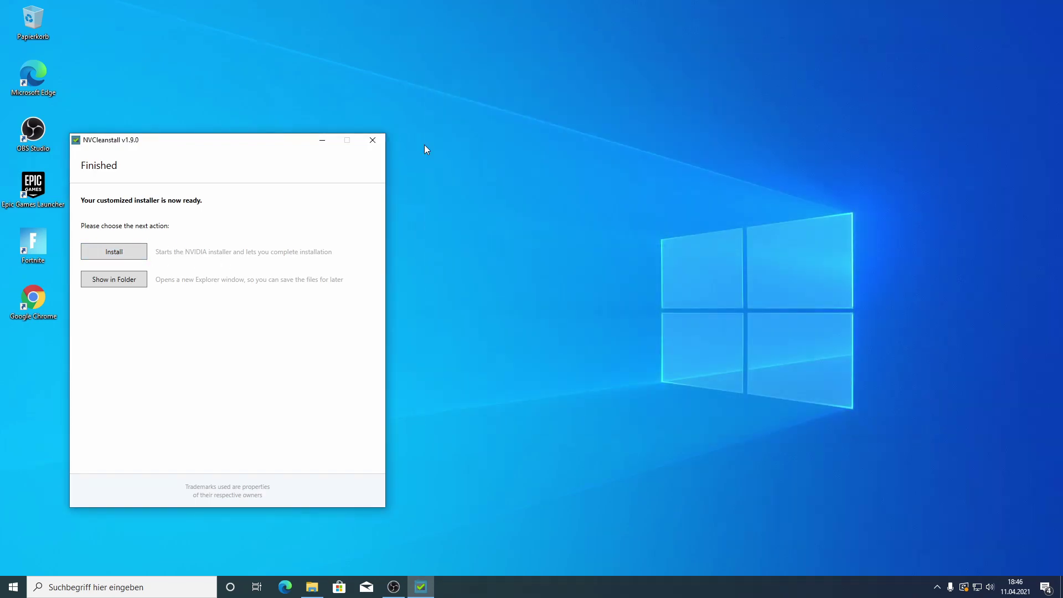
drag(235, 146, 870, 114)
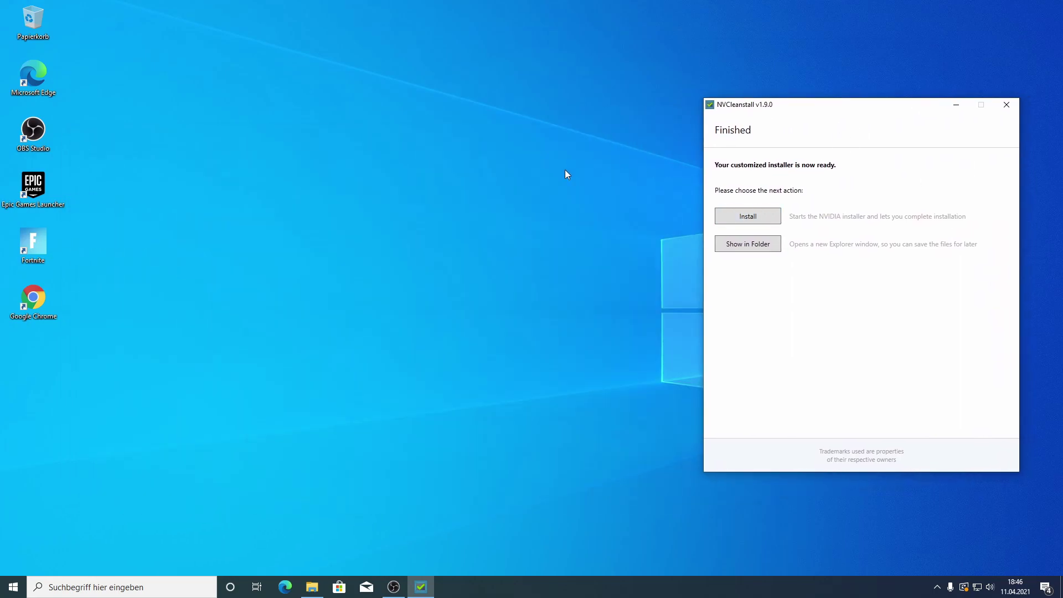
click(420, 279)
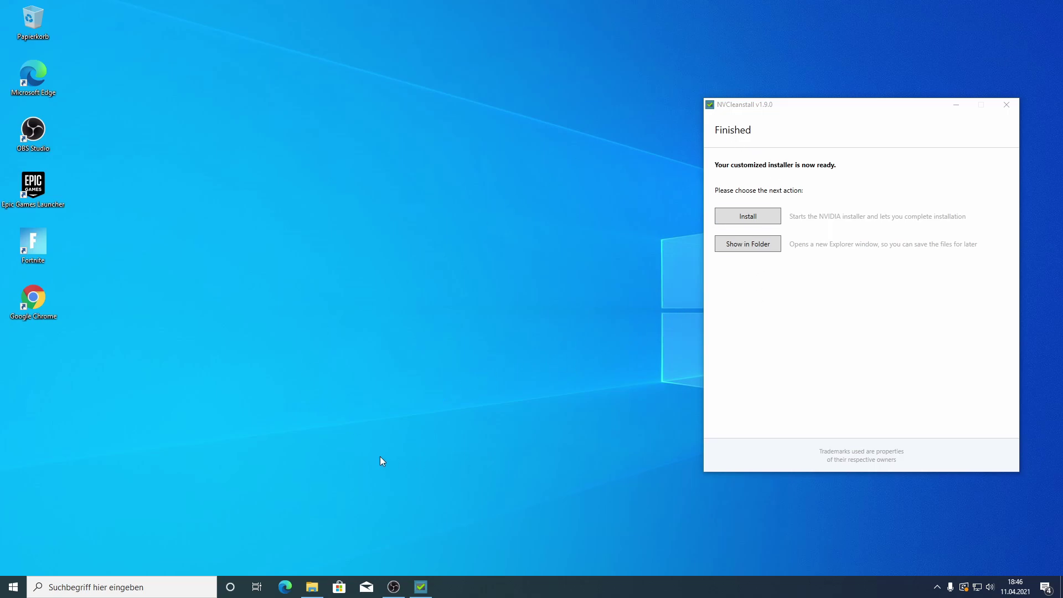
- Open the folder C:\Programme\Epic Games\Fortnite\FortniteGame\Binaries\Win64 in the file explorer and locate the Fortnite client executables
click(320, 585)
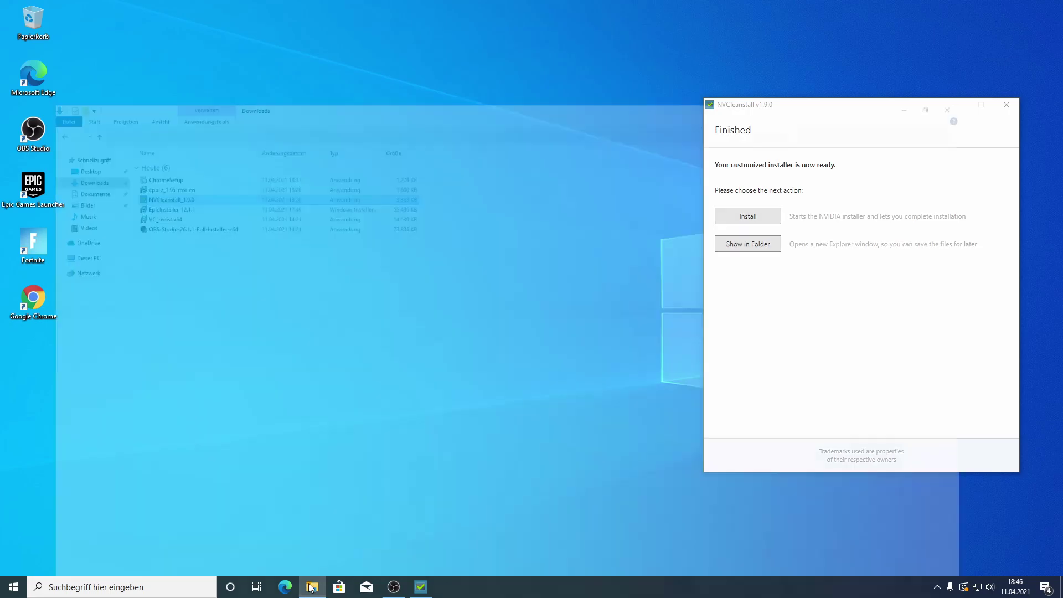
click(39, 179)
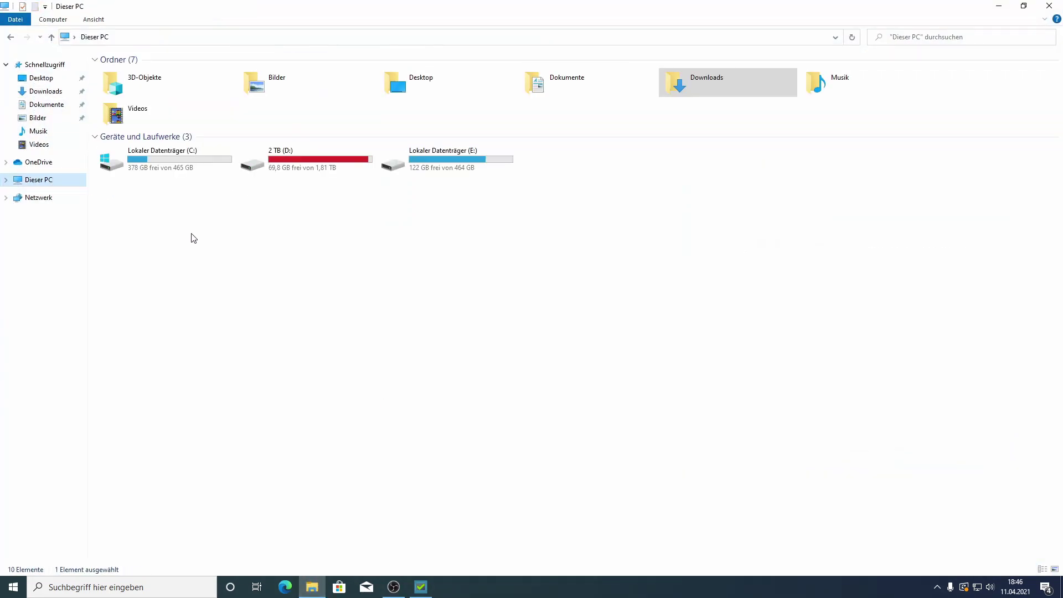
double_click(166, 169)
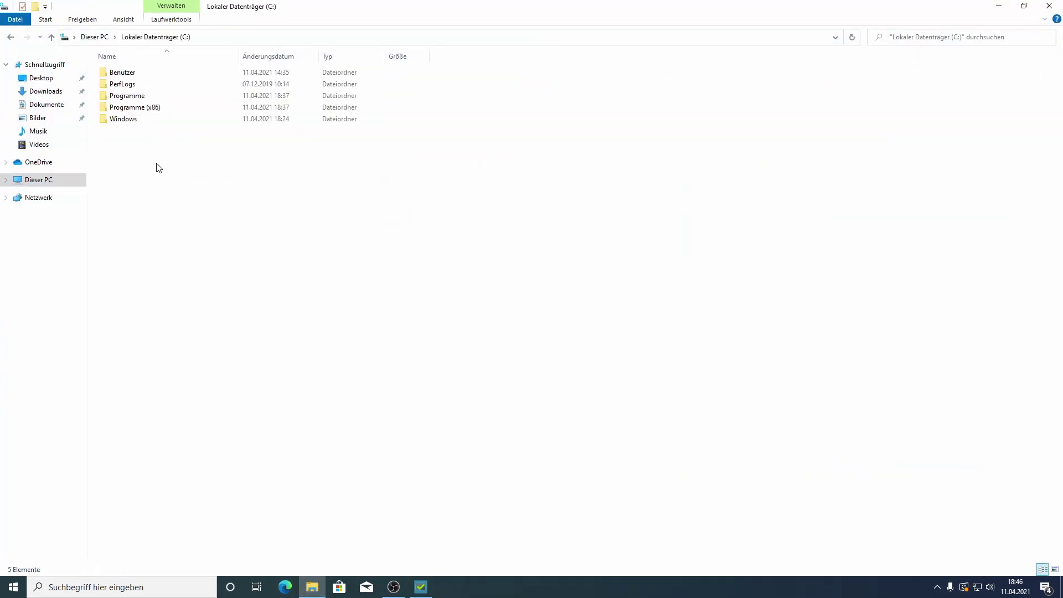
double_click(133, 99)
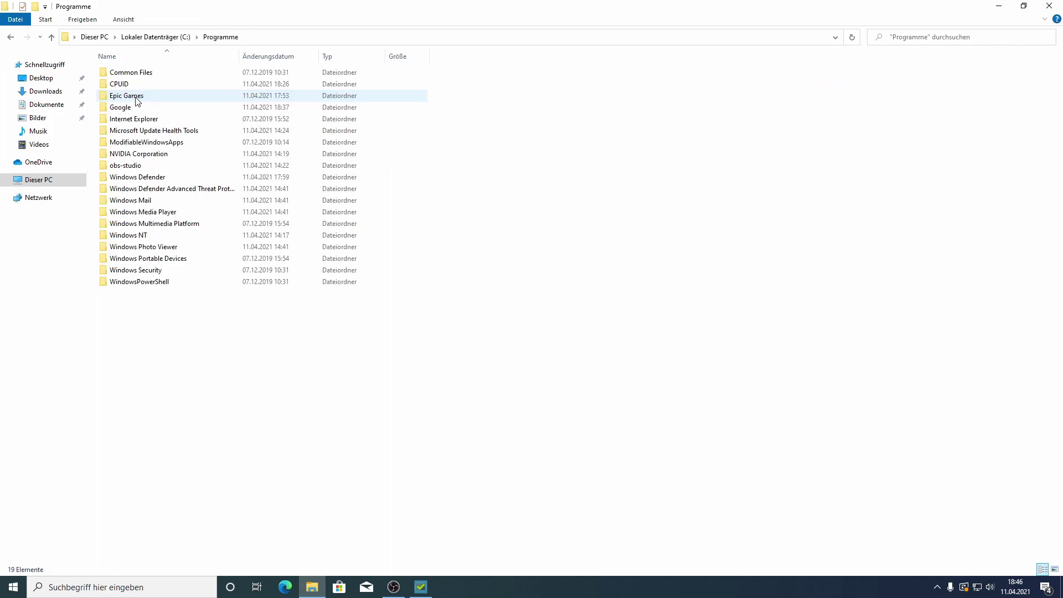
double_click(133, 97)
double_click(128, 73)
click(135, 97)
double_click(135, 97)
double_click(135, 73)
double_click(135, 84)
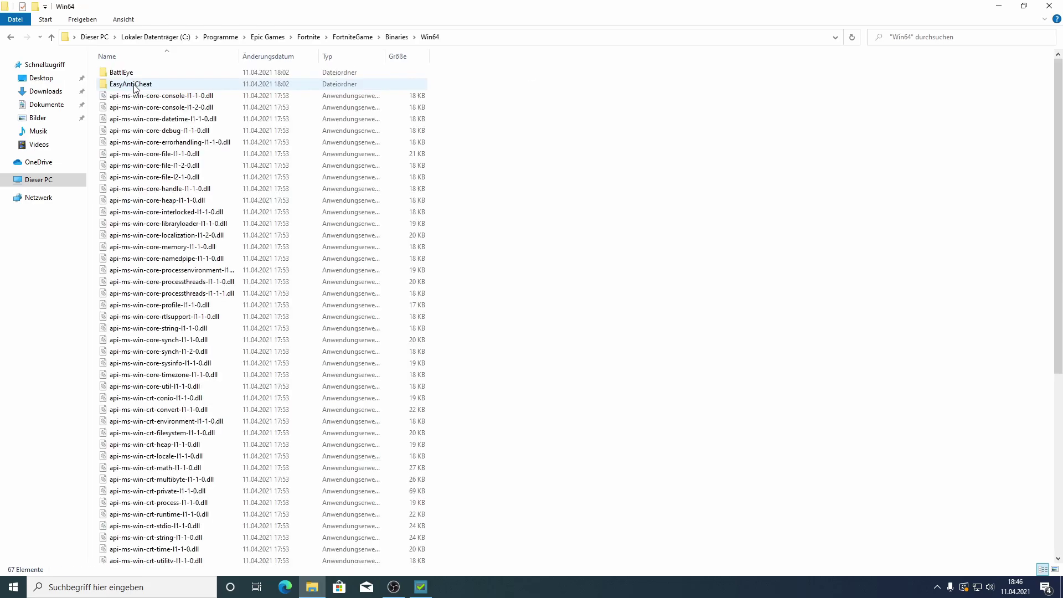
scroll(175, 129, down, 8)
scroll(175, 129, down, 2)
- Enable Vollbildoptimierungen deaktivieren in the compatibility properties of FortniteClient-Win64-Shipping and apply the change
click(179, 336)
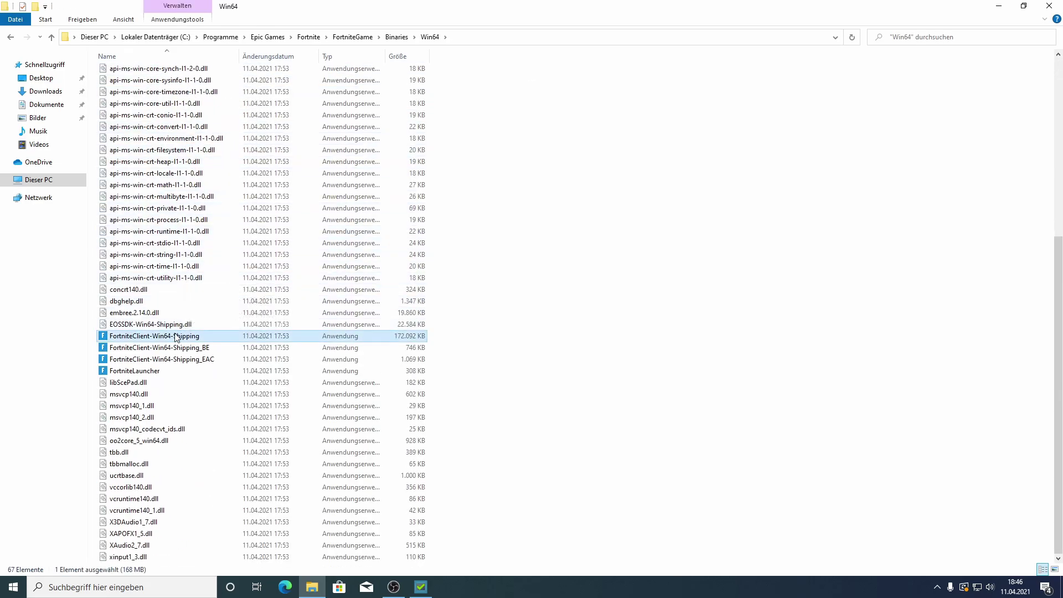
right_click(183, 335)
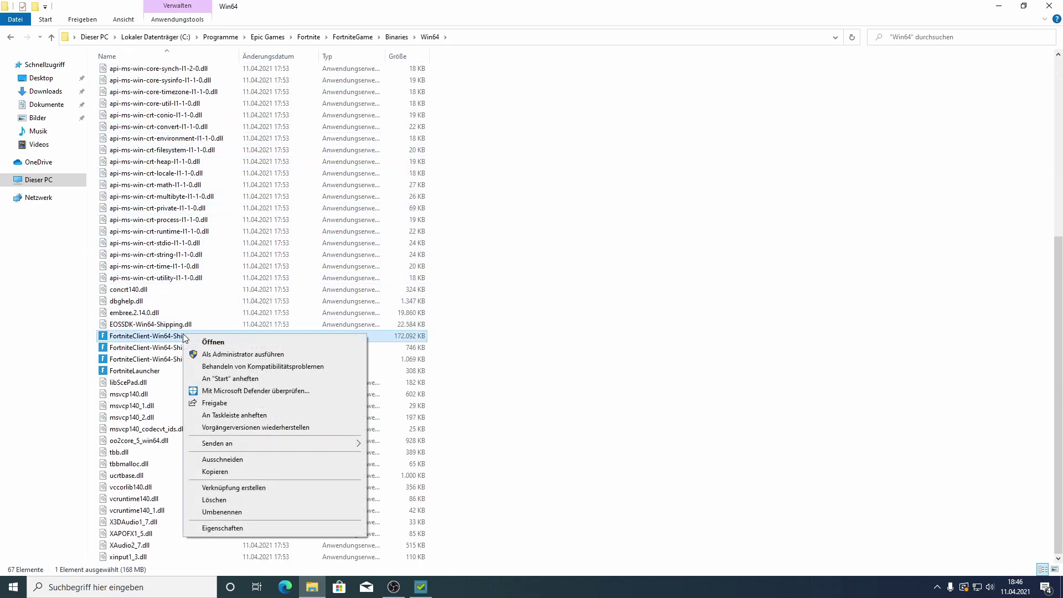
click(219, 528)
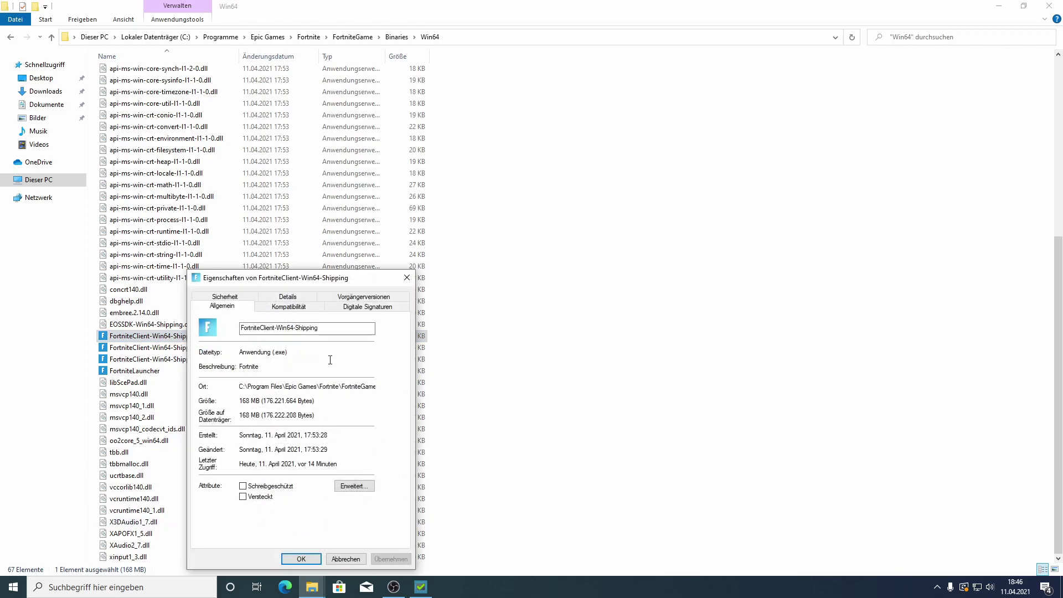
click(293, 307)
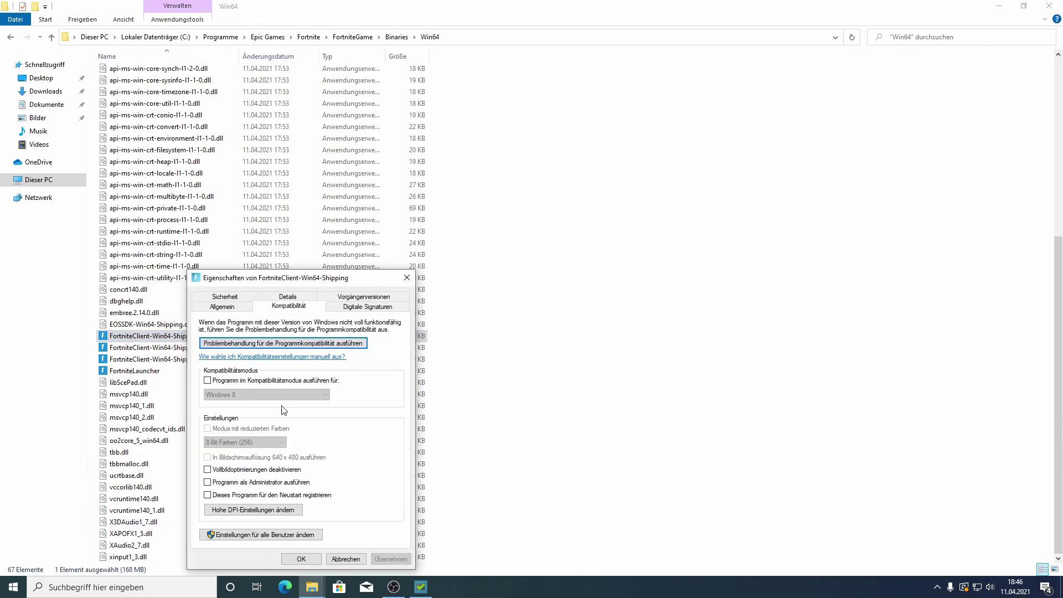
click(256, 471)
click(392, 558)
click(312, 558)
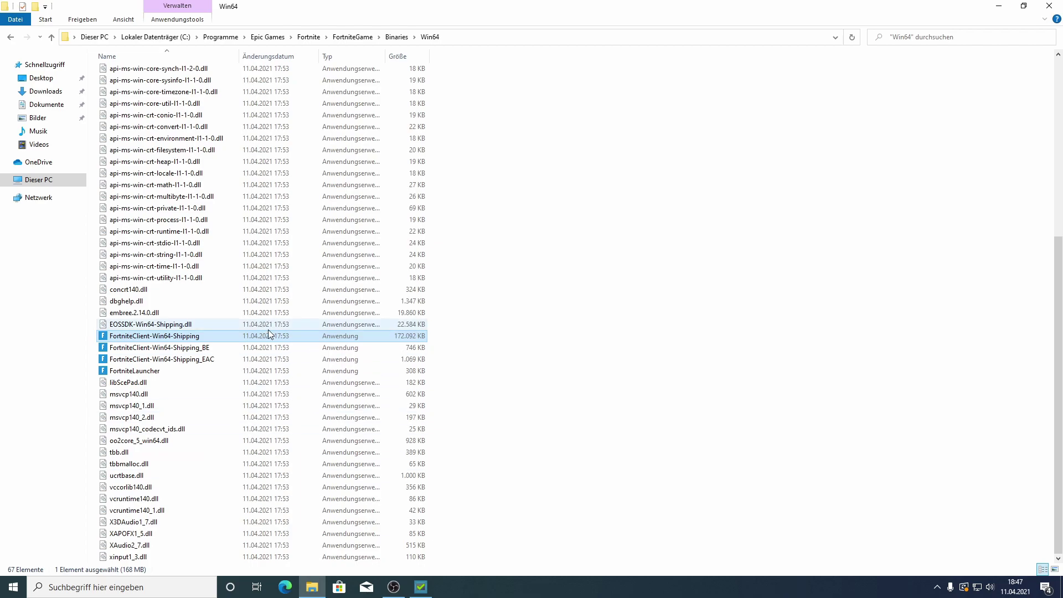
- Close the Win64 folder window and move the NVCleanstall window to the middle of the desktop
click(440, 336)
drag(440, 335, 457, 368)
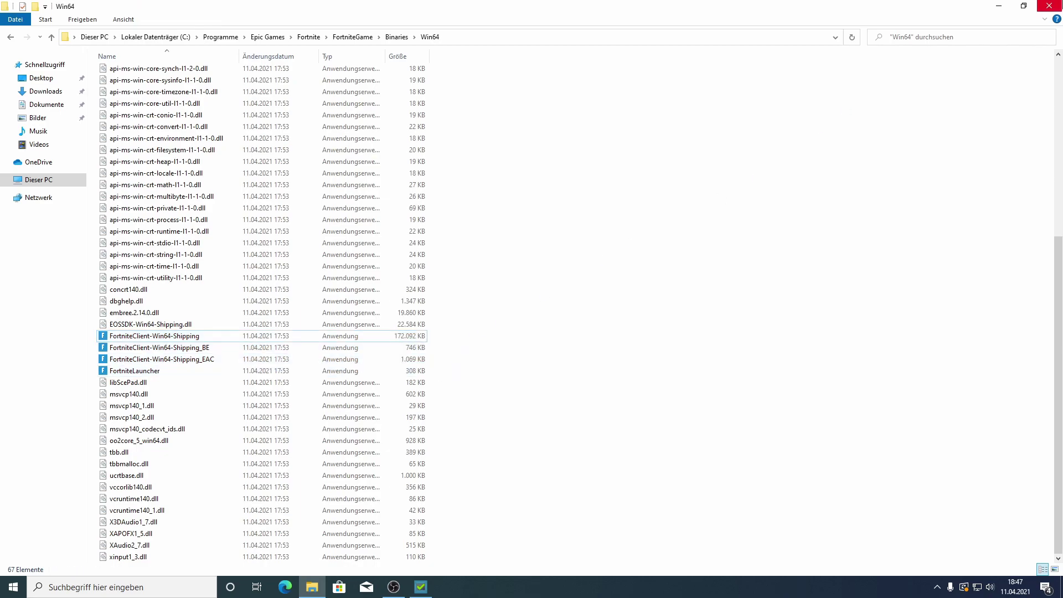
click(1049, 6)
drag(883, 105, 607, 99)
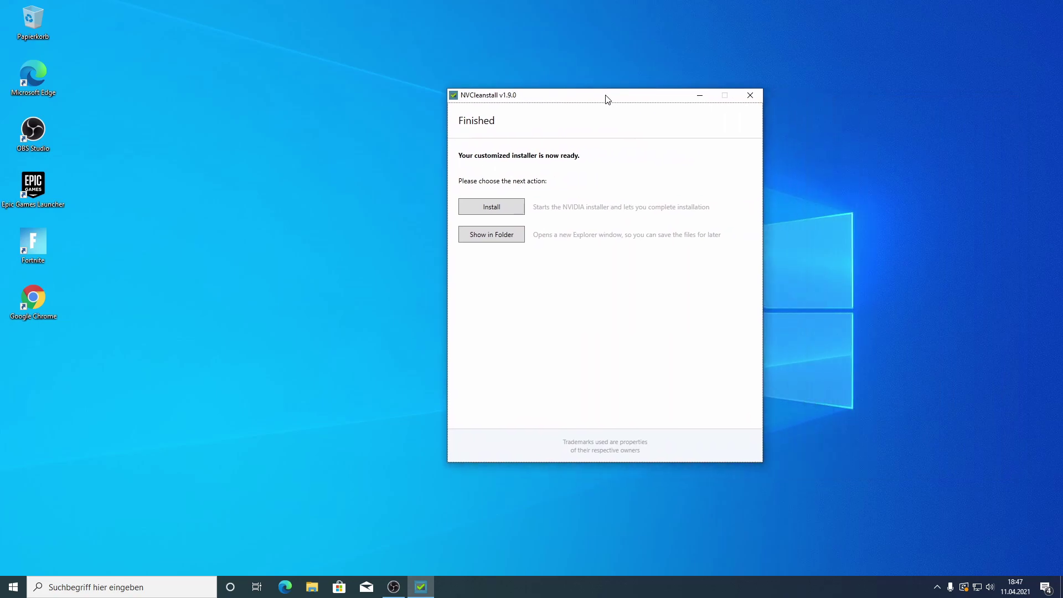
click(349, 141)
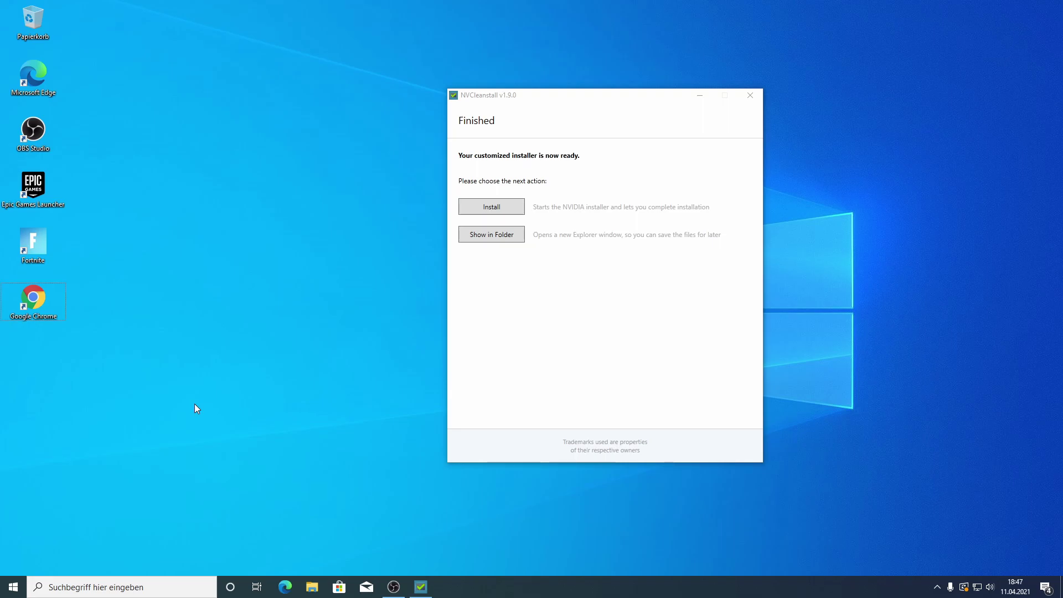
- Check the memory speed in the Task-Manager performance view, then close the Task-Manager
key(ctrl+shift+Escape)
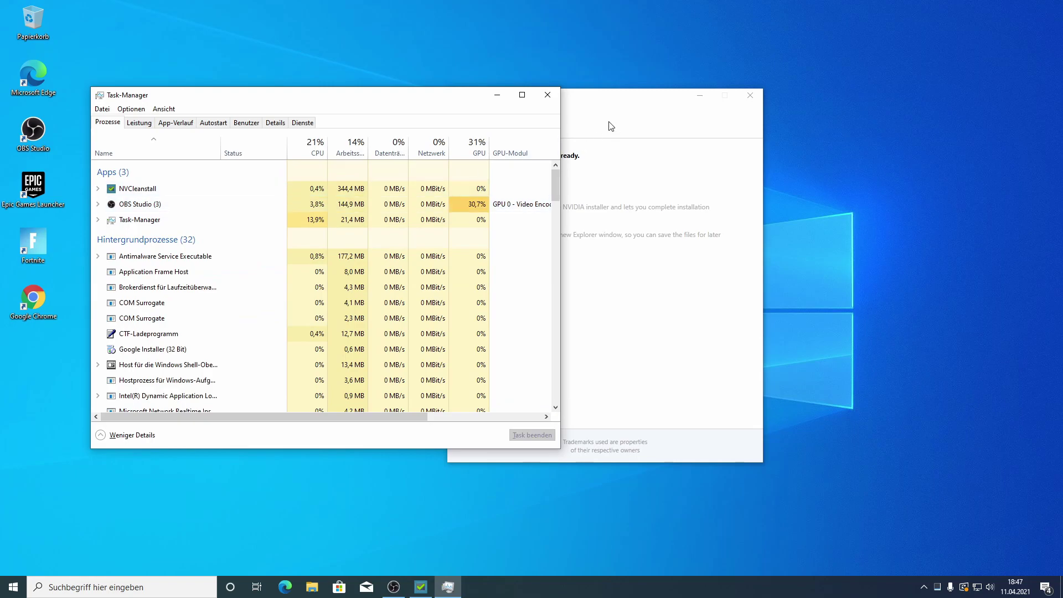
drag(614, 99, 731, 94)
click(140, 123)
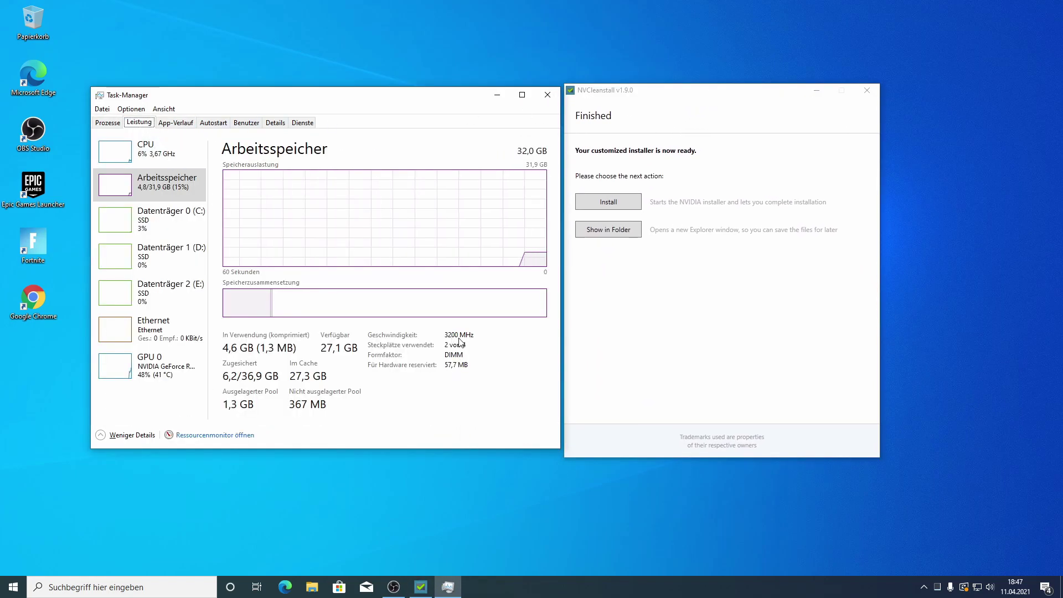
mouse_move(455, 347)
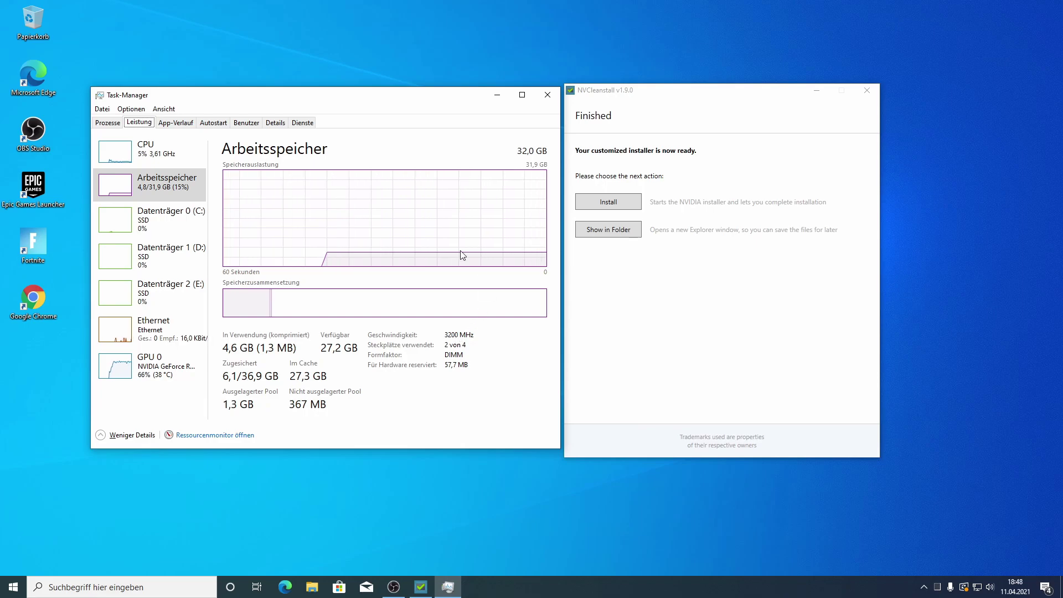
click(547, 94)
- Search the web for cpu-z in Google Chrome and open the download versions on CPUID's CPU-Z page
double_click(34, 298)
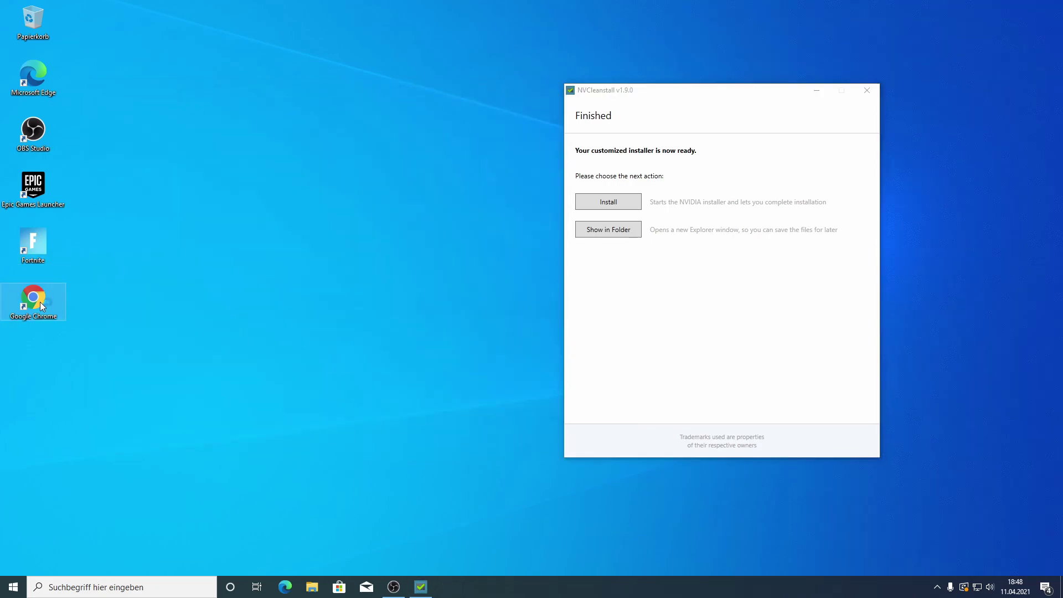
text(cp)
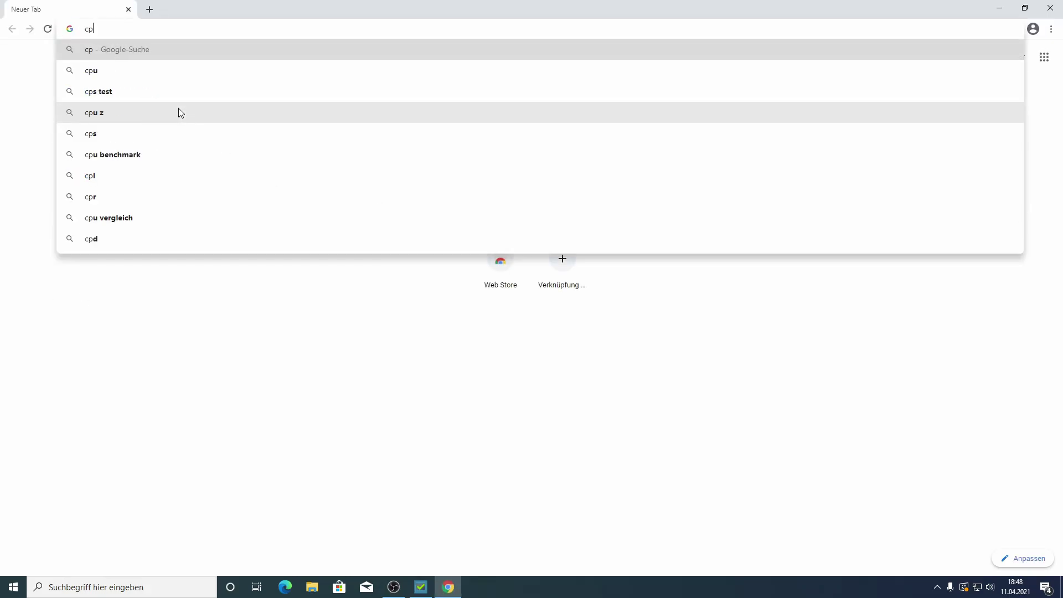
text(u-z)
key(Return)
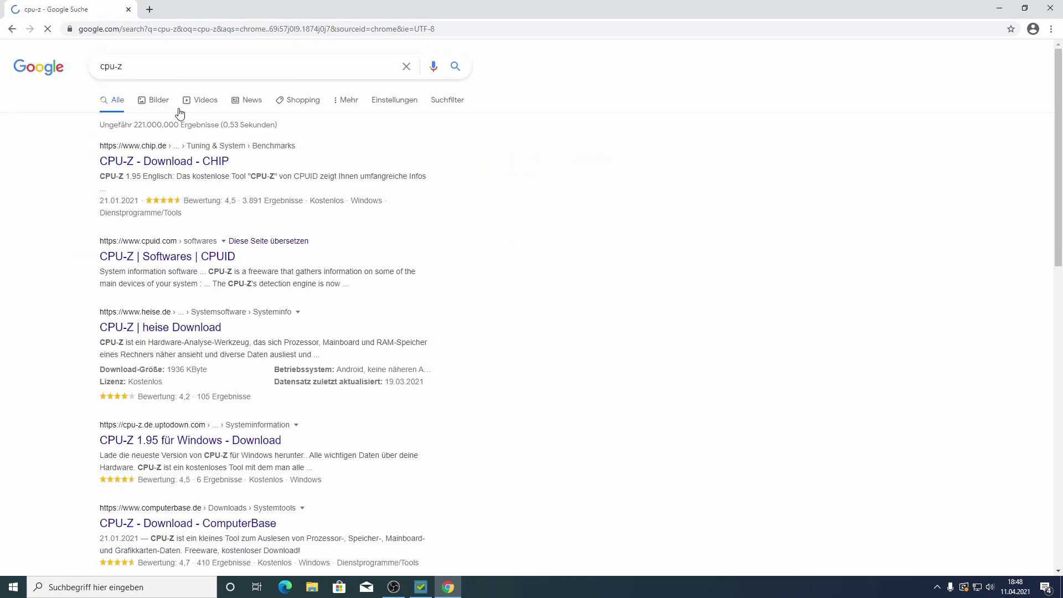
click(191, 258)
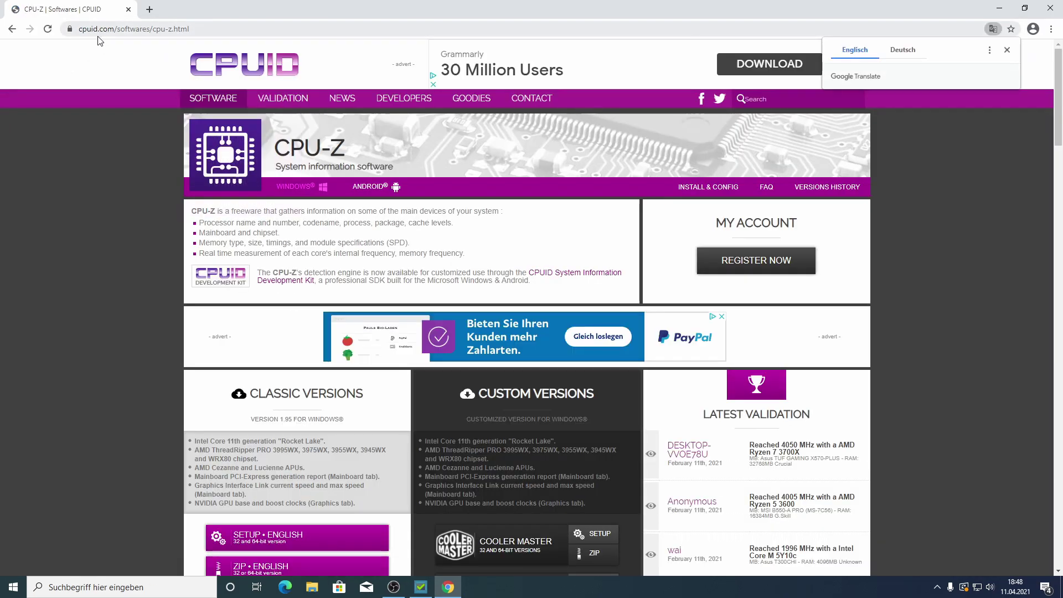
scroll(567, 416, down, 4)
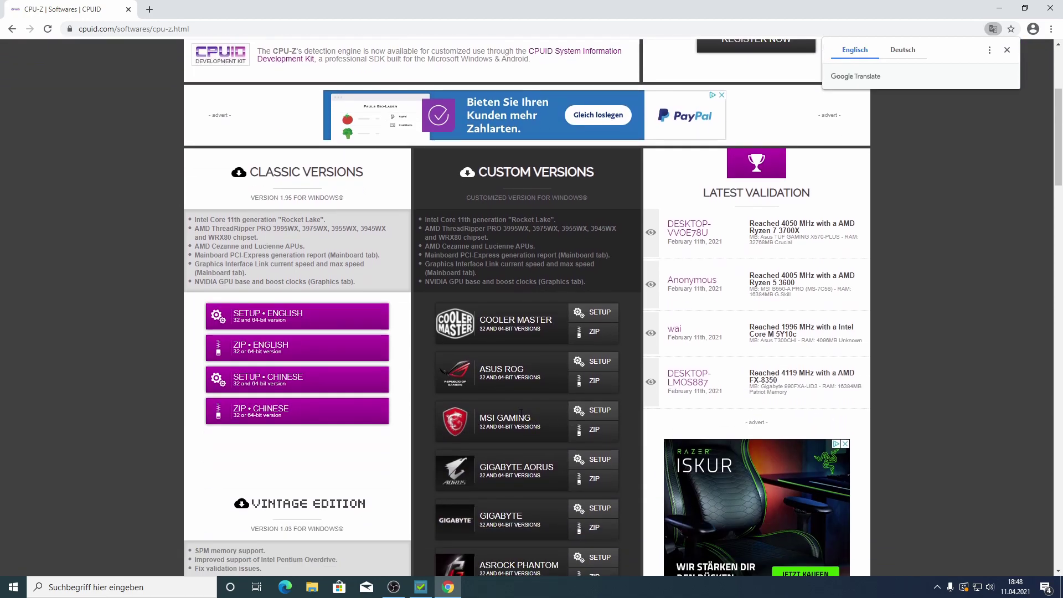
- Download the setup of the MSI Gaming version of CPU-Z, cpu-z_1.95-msi-en.exe, dismissing the advertisement
click(591, 414)
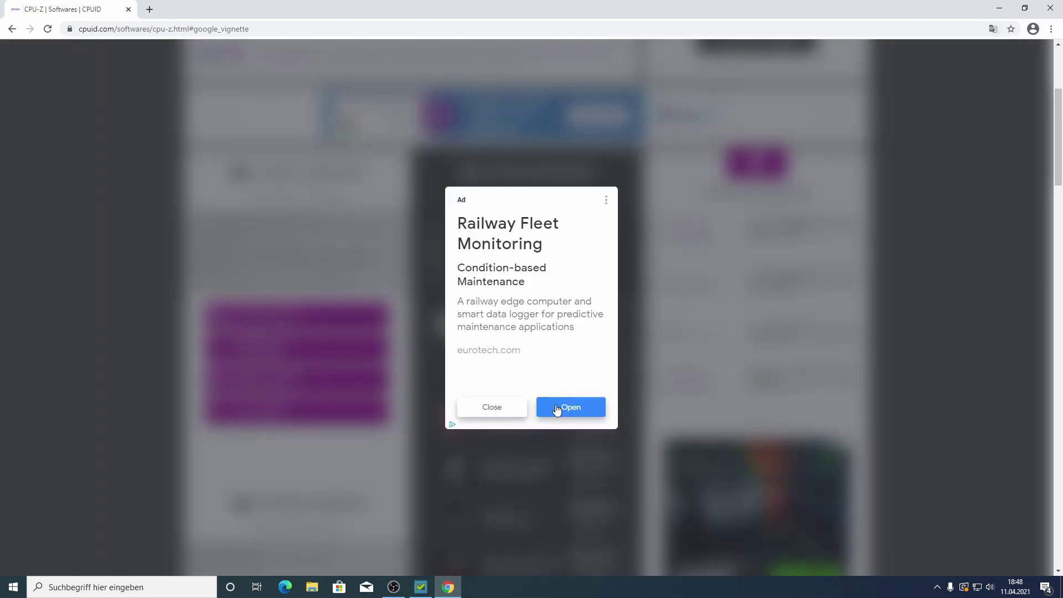
click(491, 407)
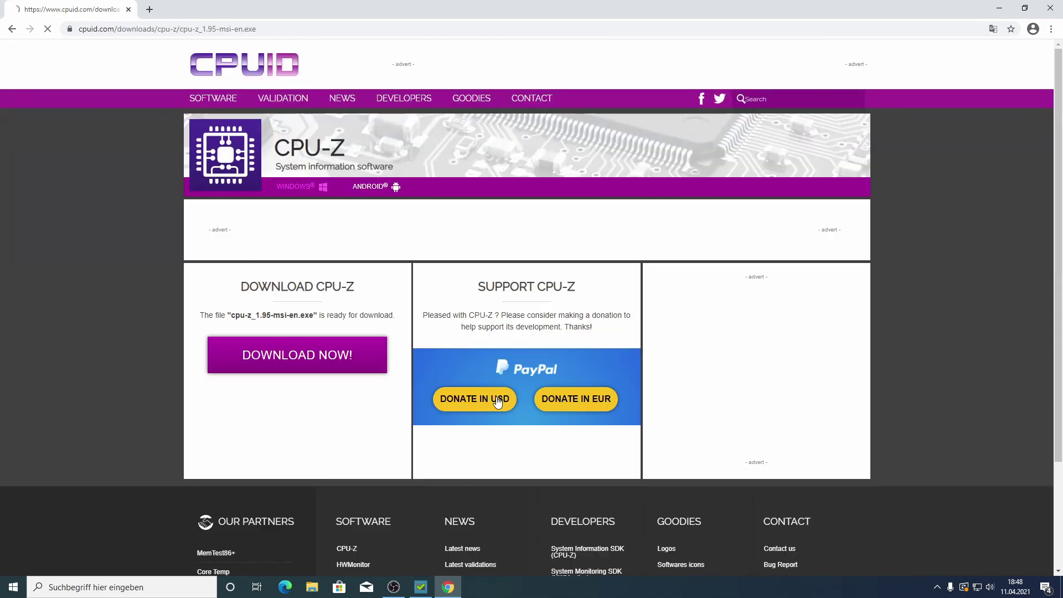
click(300, 355)
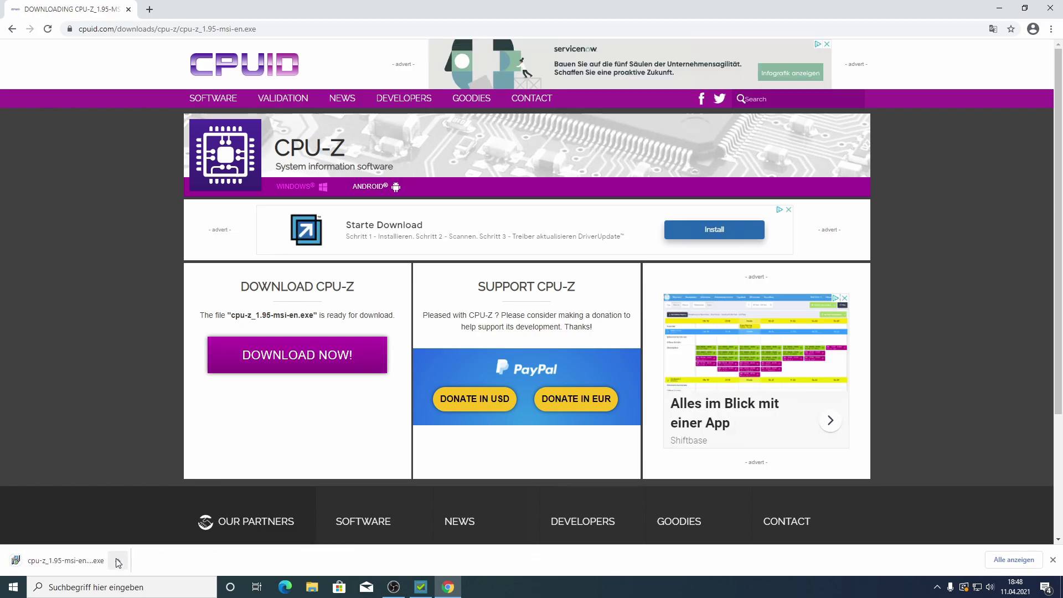
- Install CPU-Z MSI 1.95 from the downloaded file, then close the readme and the browser
click(118, 563)
click(148, 491)
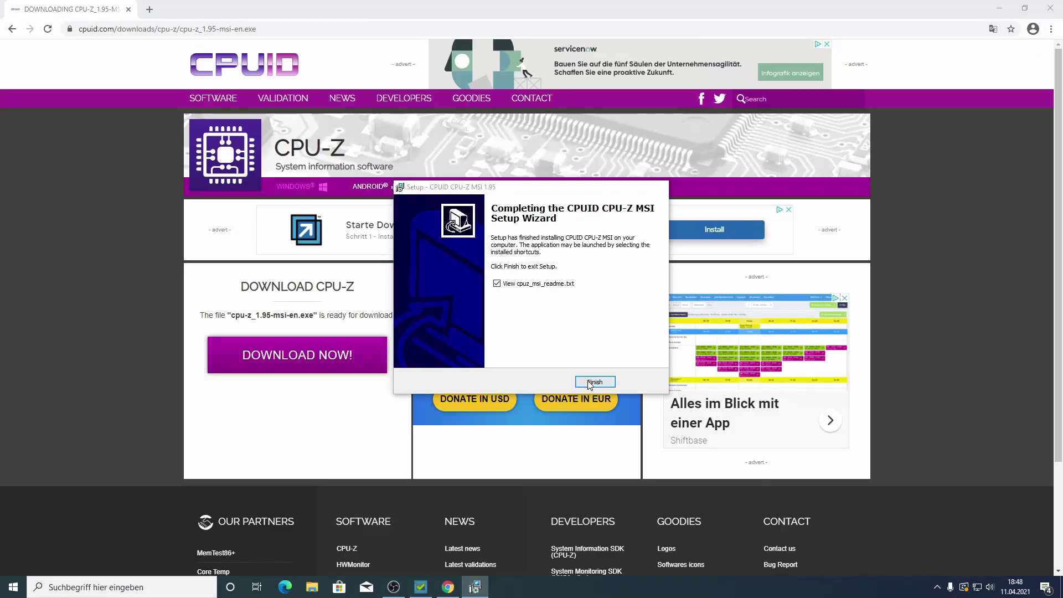
click(642, 382)
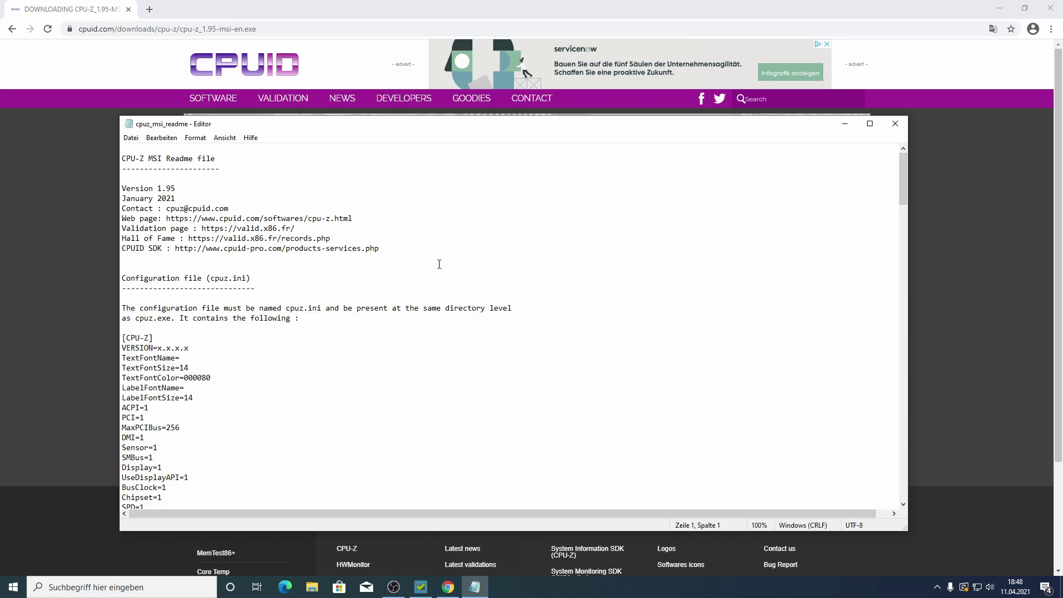
click(895, 124)
click(128, 10)
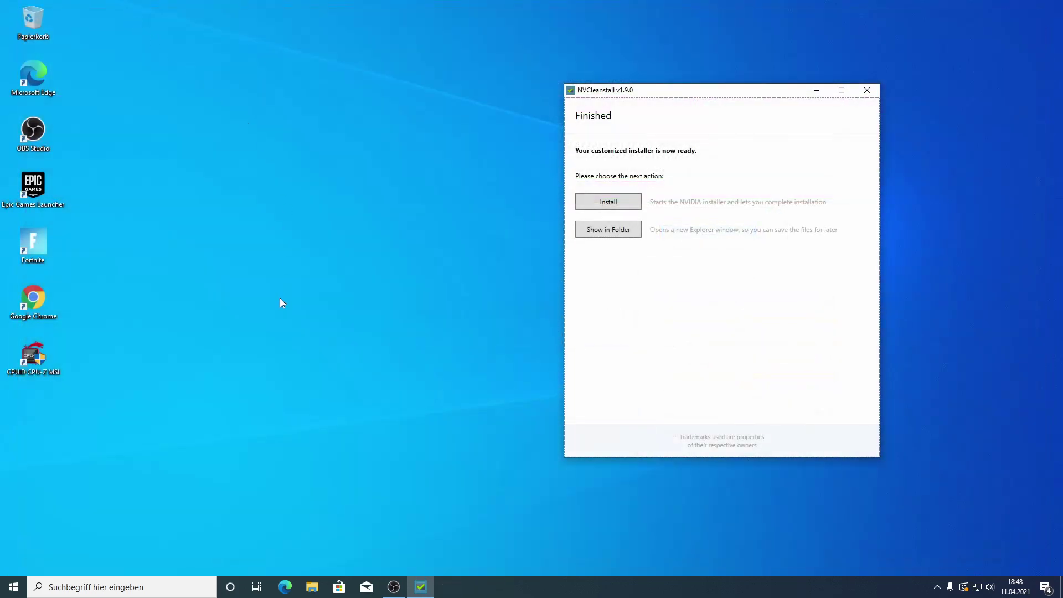
- Find cpu-z through the Windows search and launch it
click(280, 299)
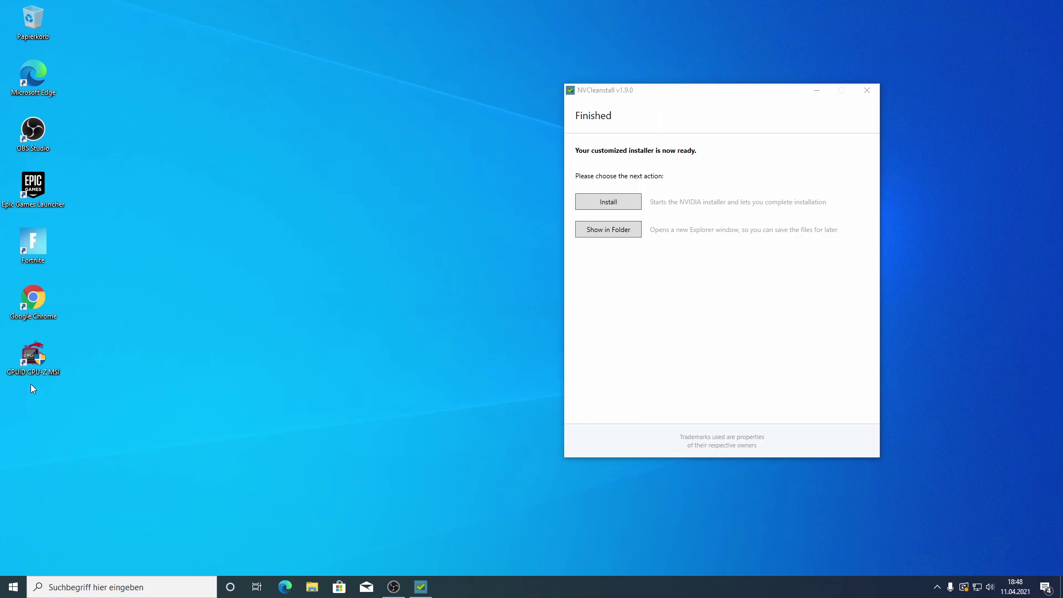
click(113, 588)
text(cpu-z)
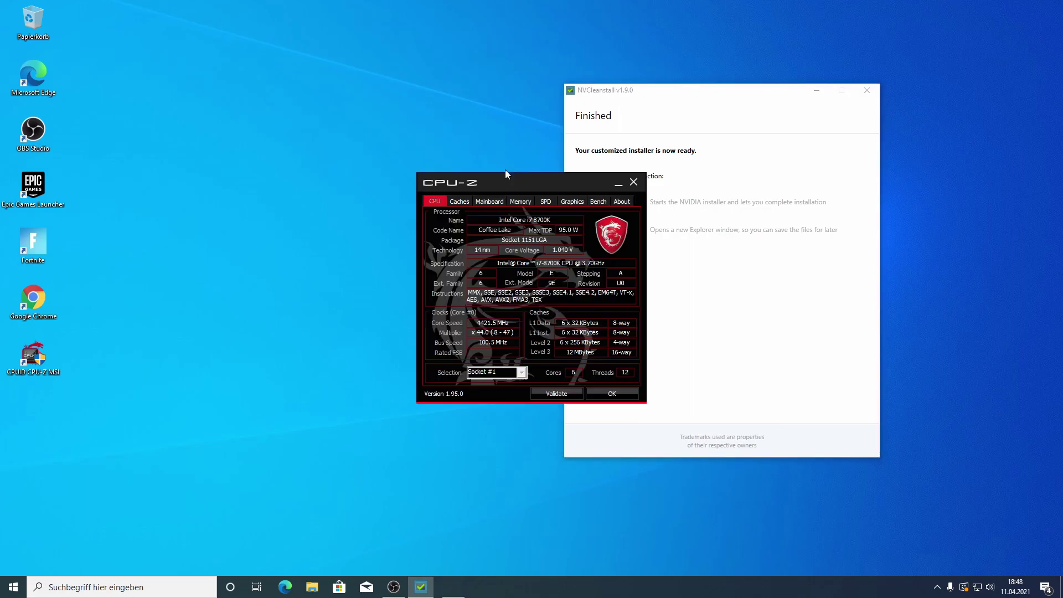
- Move the CPU-Z window clear of NVCleanstall and examine the mainboard data and the DRAM frequency
drag(480, 183, 356, 164)
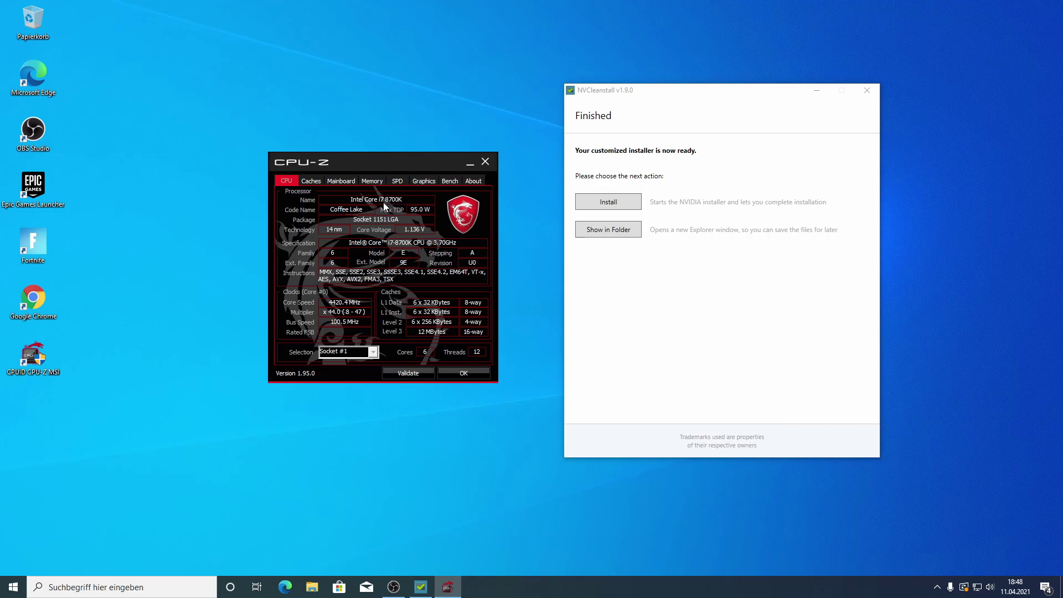
click(347, 183)
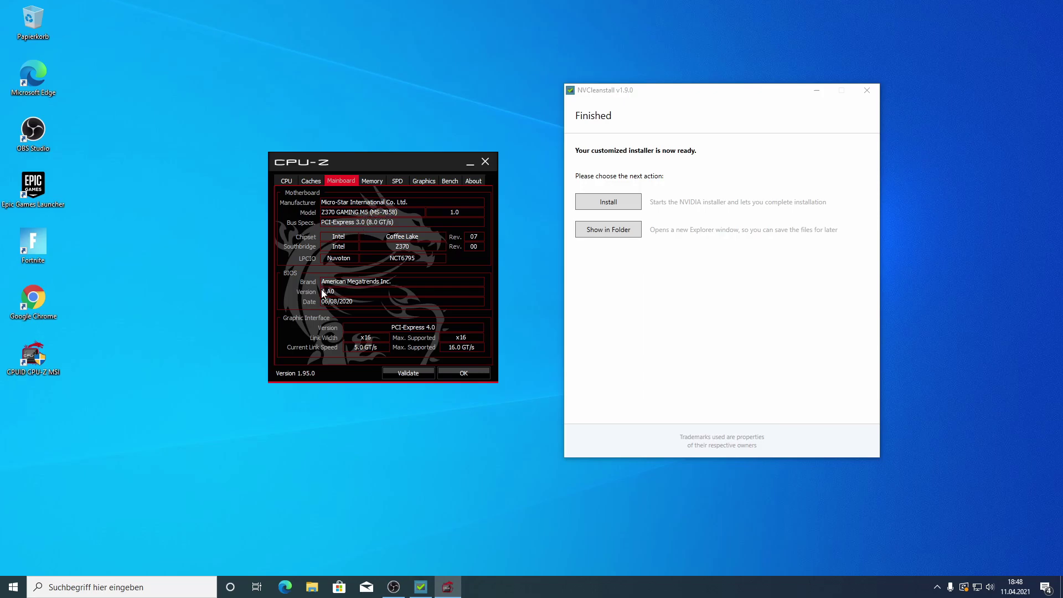
click(371, 181)
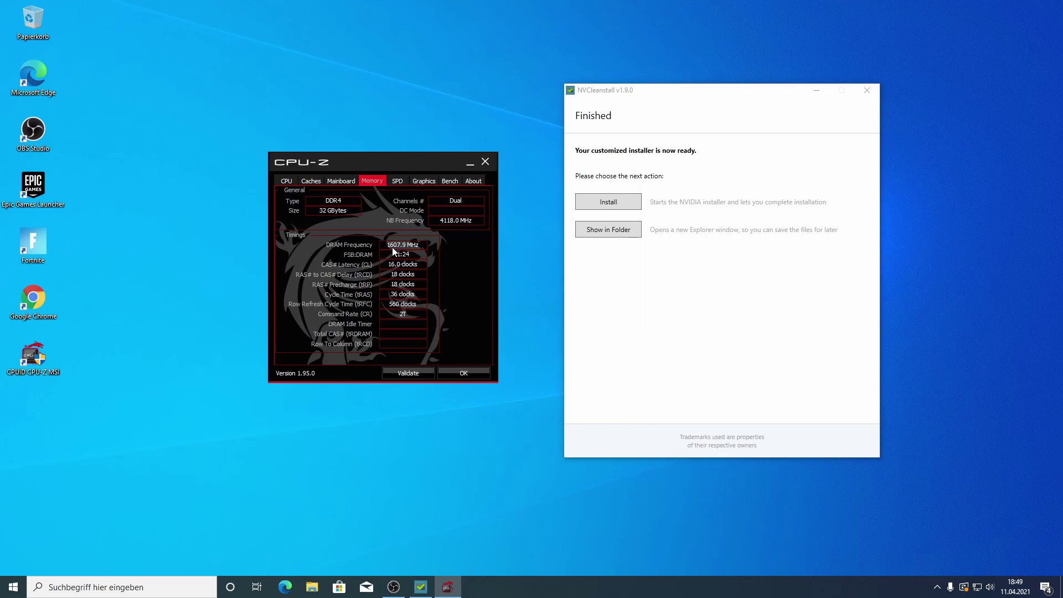
- Inspect the SPD timings and XMP profile of the memory modules in Slot #2 and Slot #4
click(397, 181)
click(322, 202)
click(310, 221)
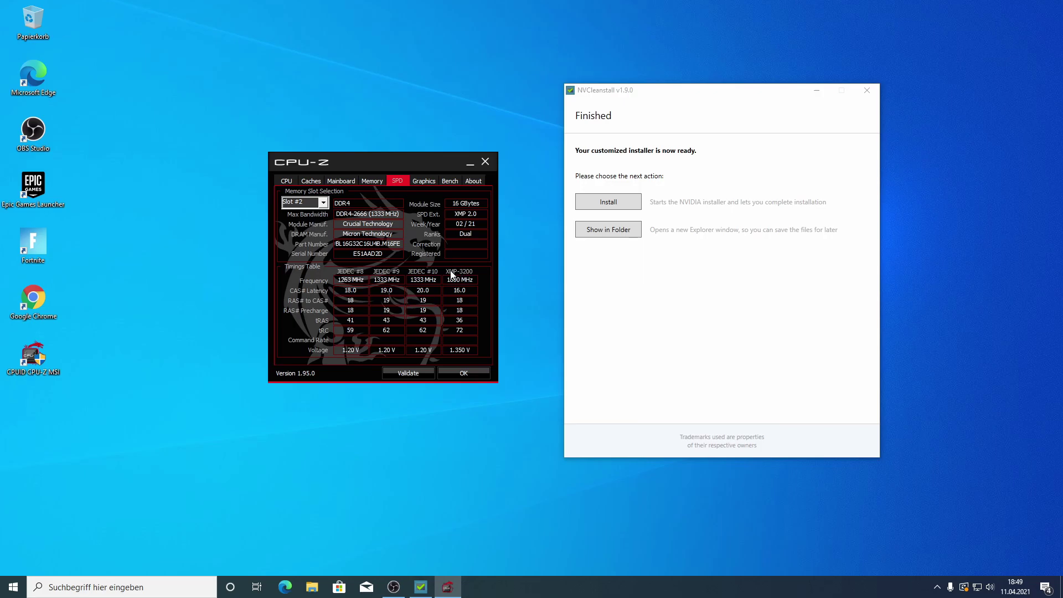
click(323, 202)
click(307, 237)
- Compare the SPD data of Slot #1, Slot #2 and Slot #4, finishing on Slot #2
click(311, 204)
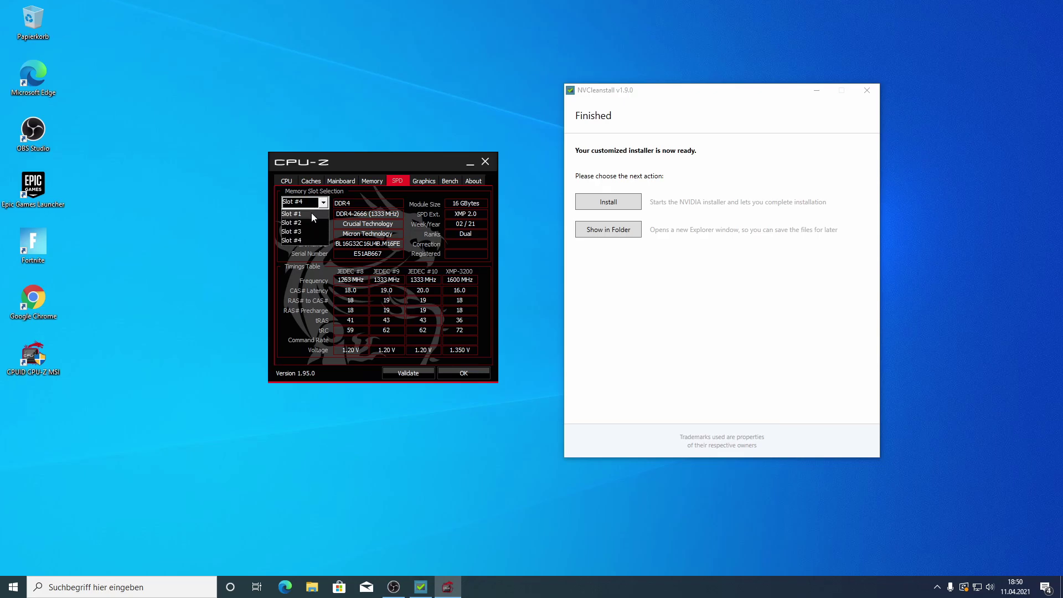
click(312, 214)
click(315, 203)
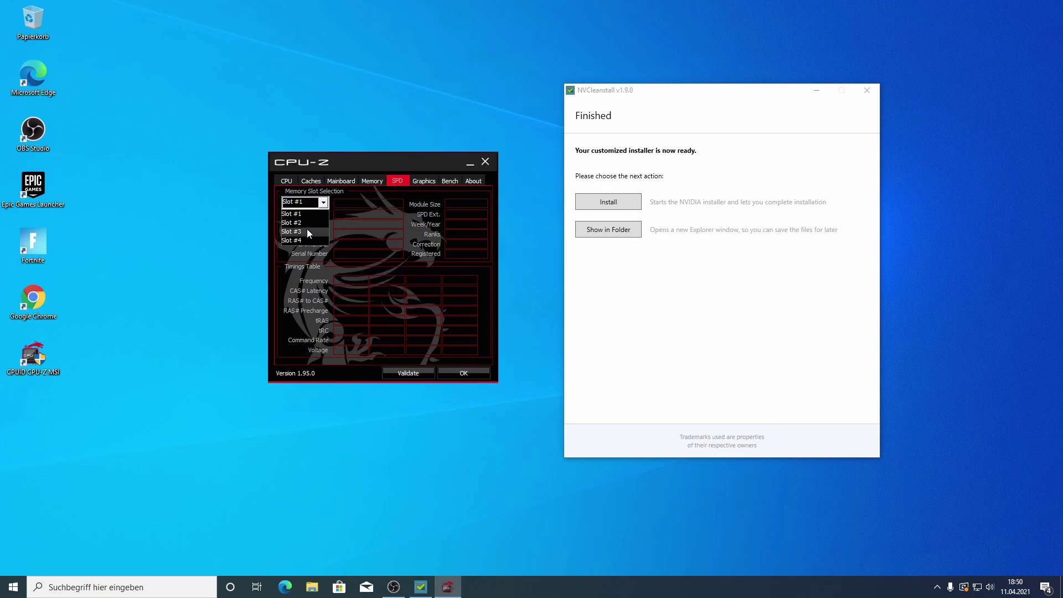
click(307, 222)
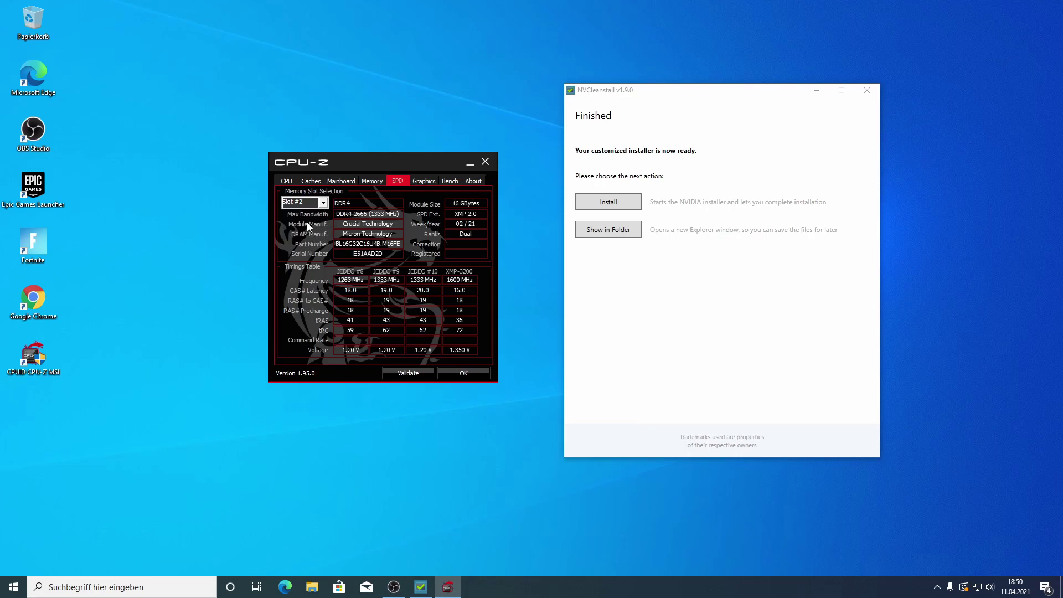
click(320, 202)
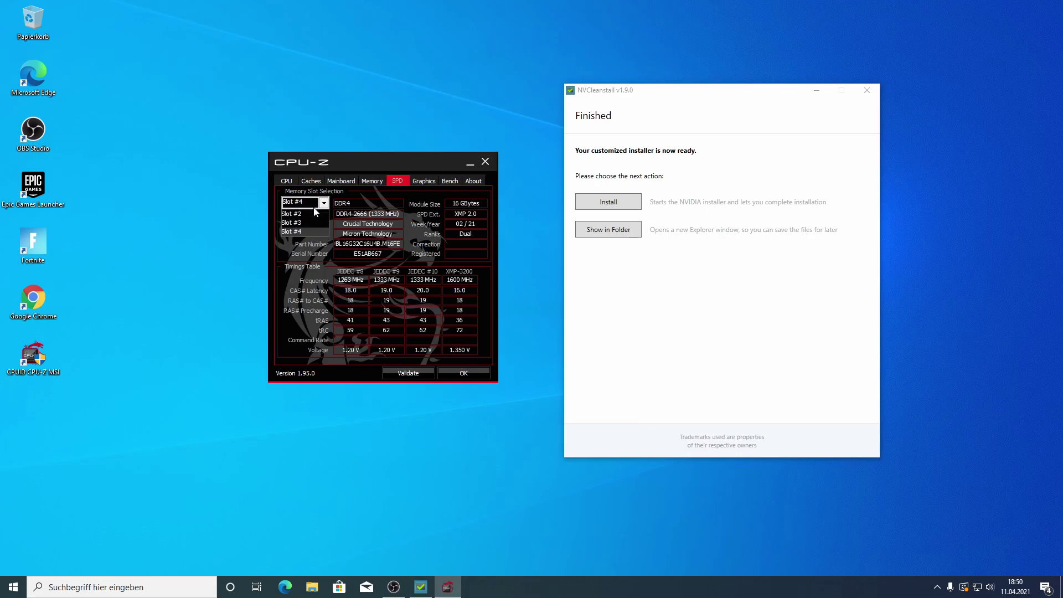
click(316, 203)
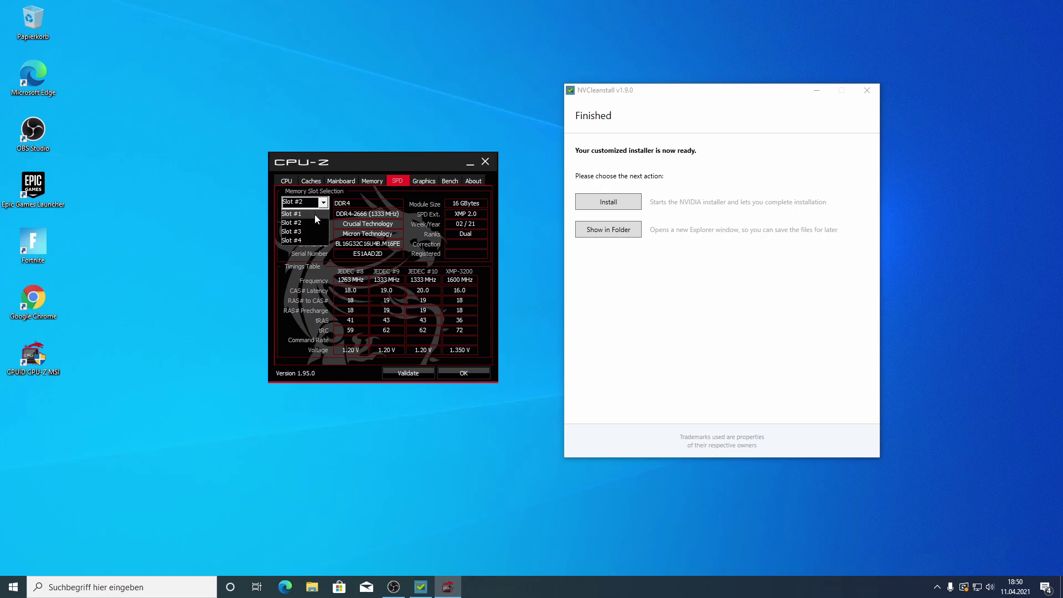
click(310, 240)
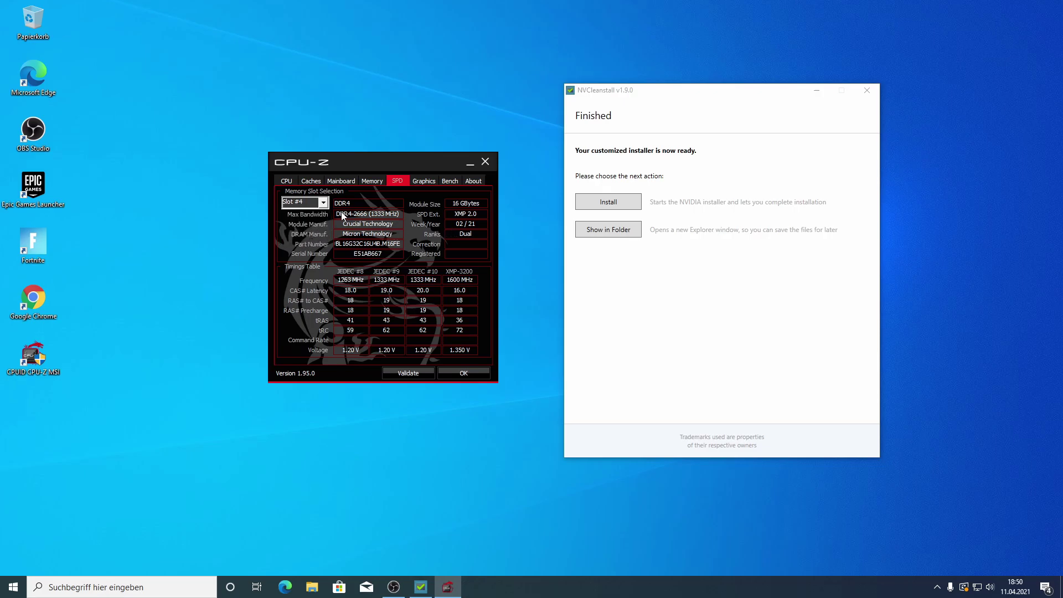
click(310, 202)
click(303, 222)
- Review the mainboard details and compare the current DRAM frequency with the XMP frequency in the SPD timings
click(370, 181)
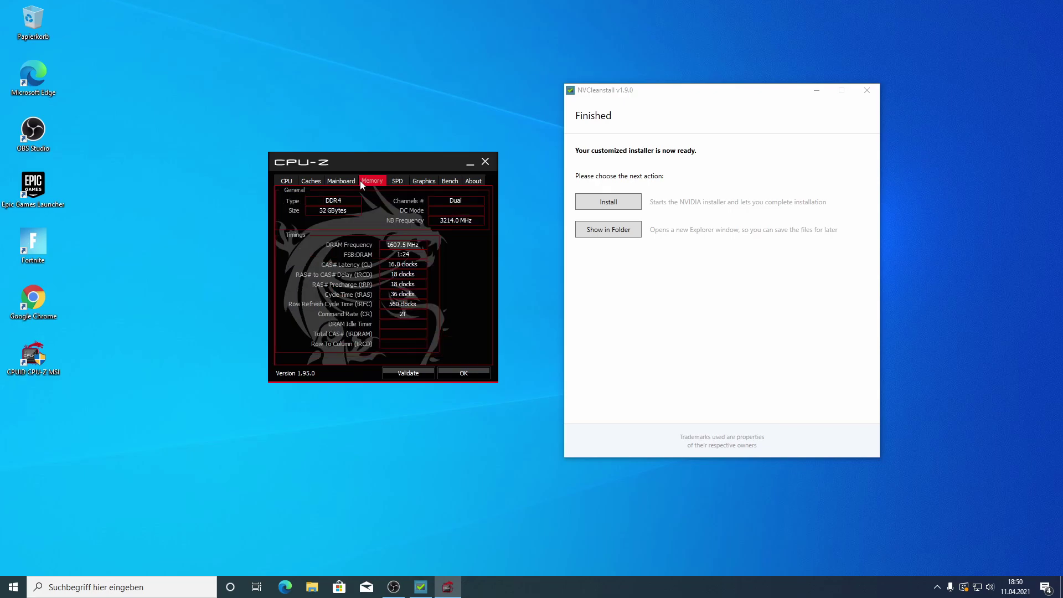
click(340, 181)
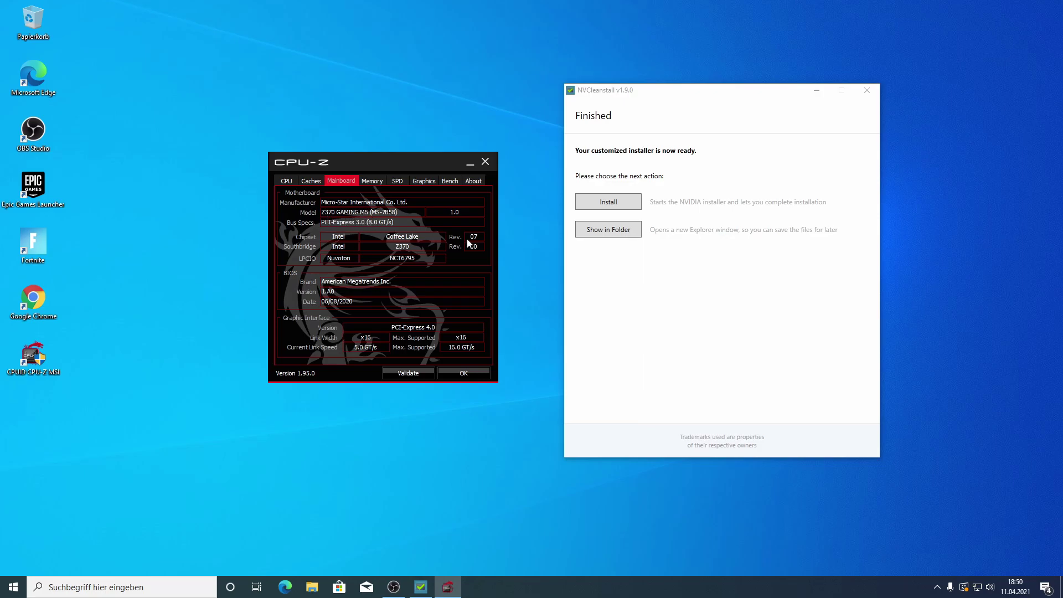
click(371, 182)
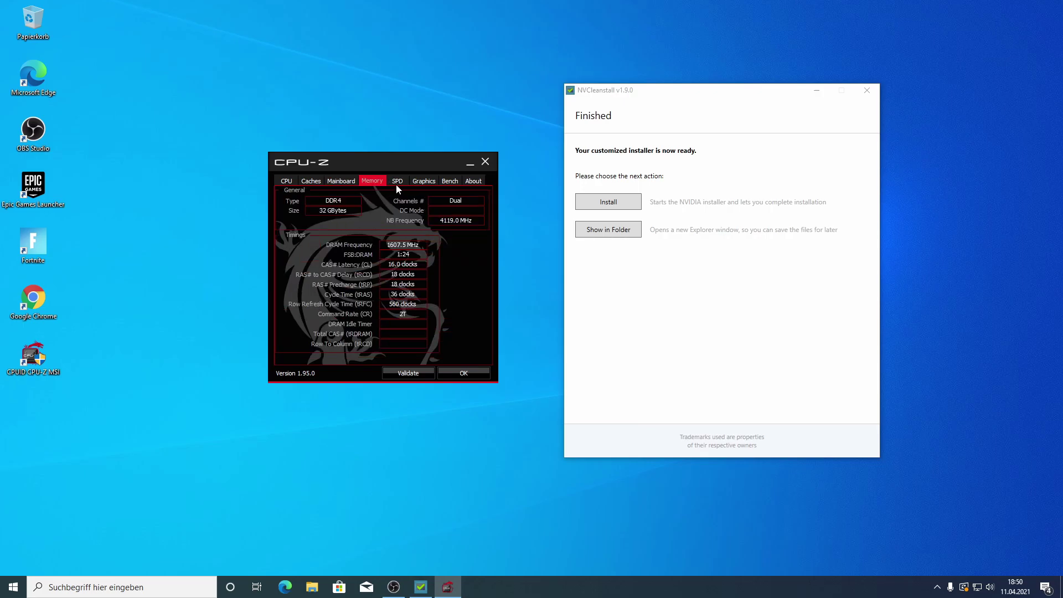
click(396, 184)
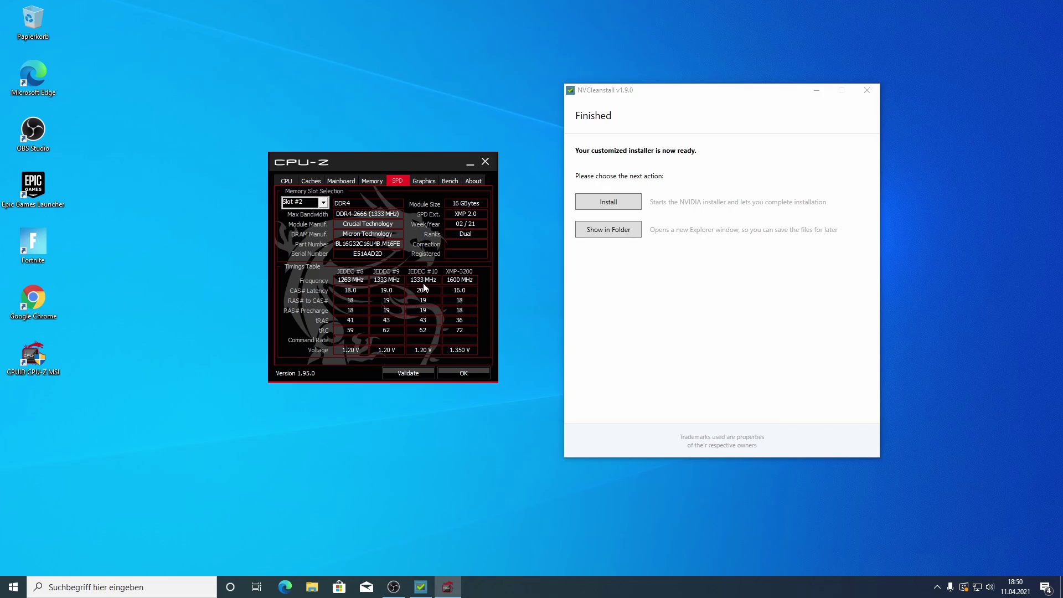
click(380, 181)
click(398, 180)
click(375, 182)
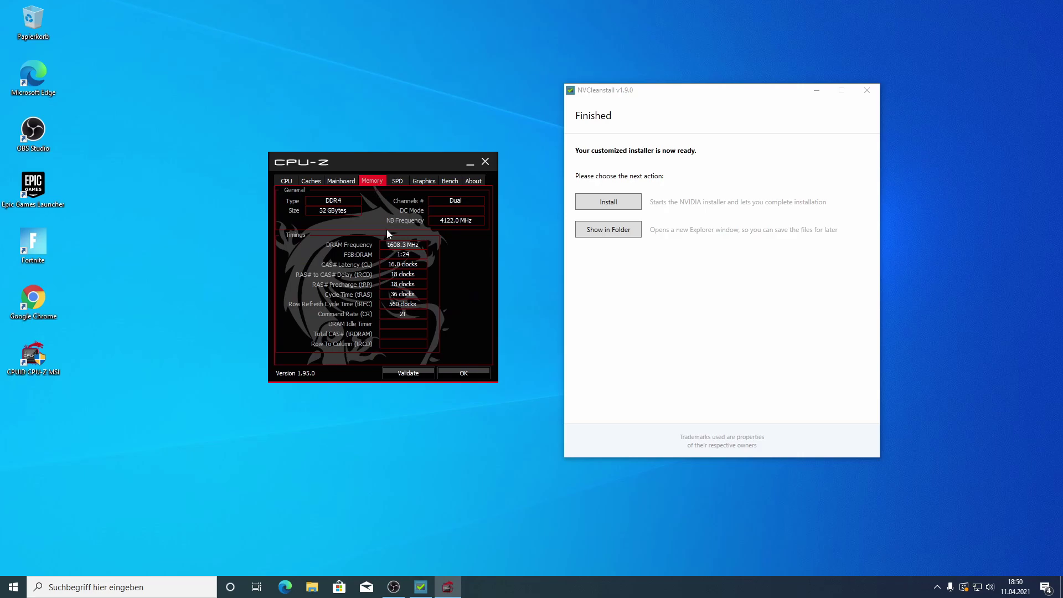
click(389, 183)
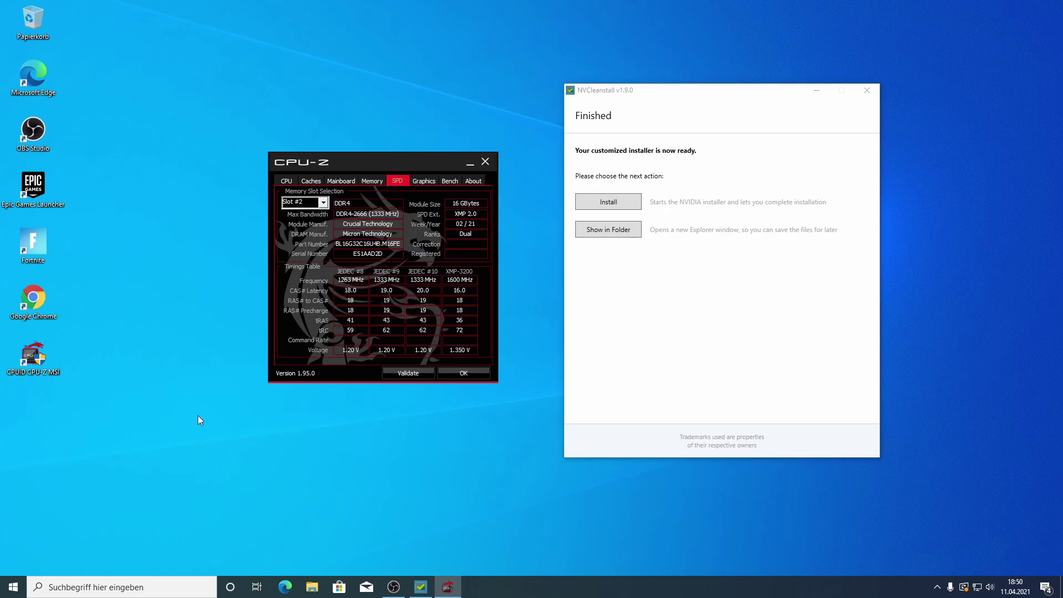
- Search Windows for update, review the Wiederherstellung page under Update und Sicherheit, and close the settings
right_click(14, 586)
click(207, 551)
click(149, 583)
text(n)
key(BackSpace)
text(update)
click(88, 269)
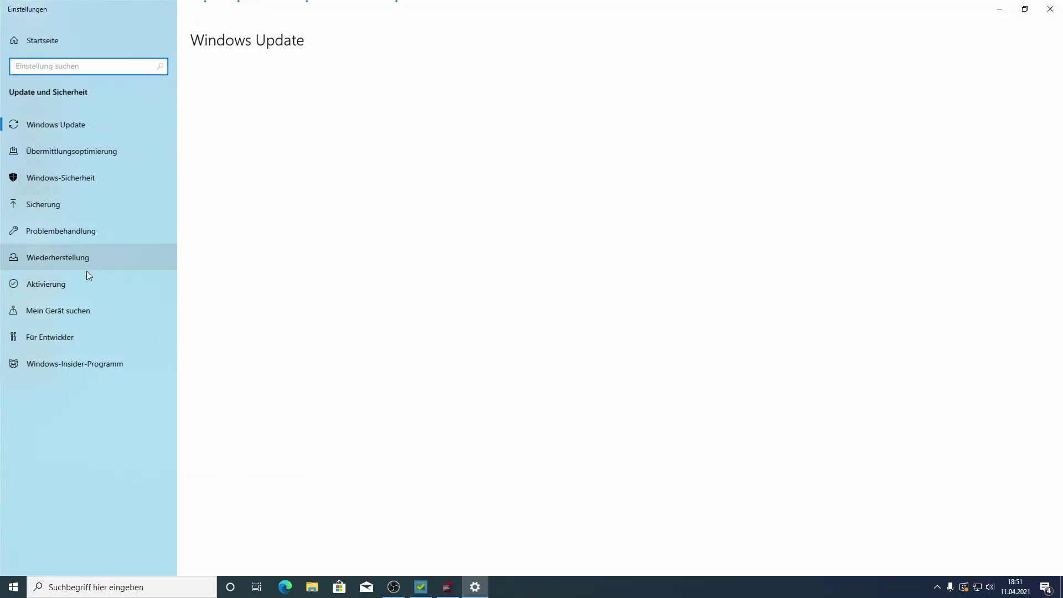
click(79, 256)
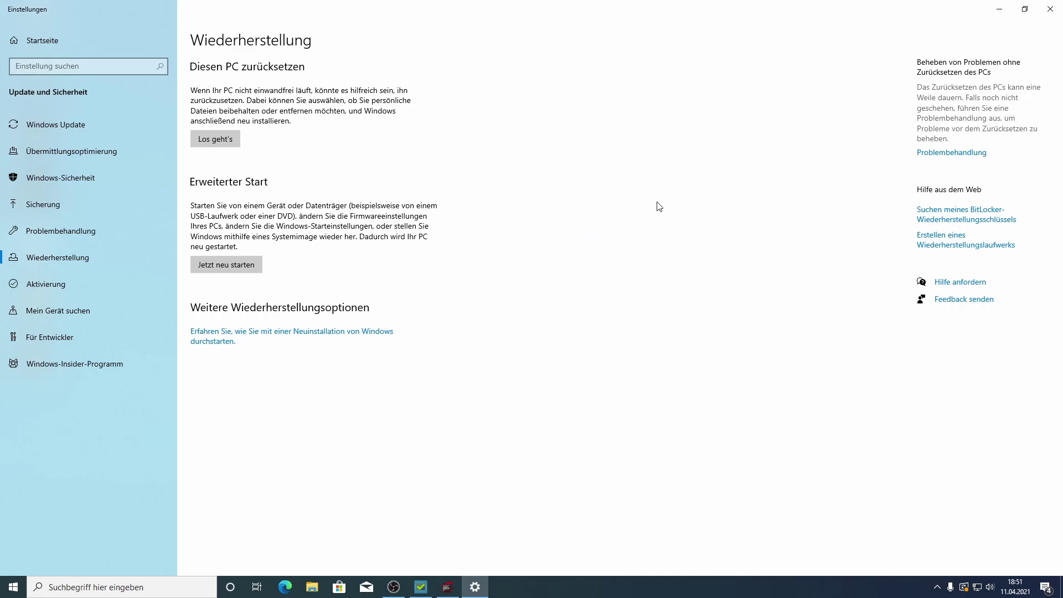
click(1049, 7)
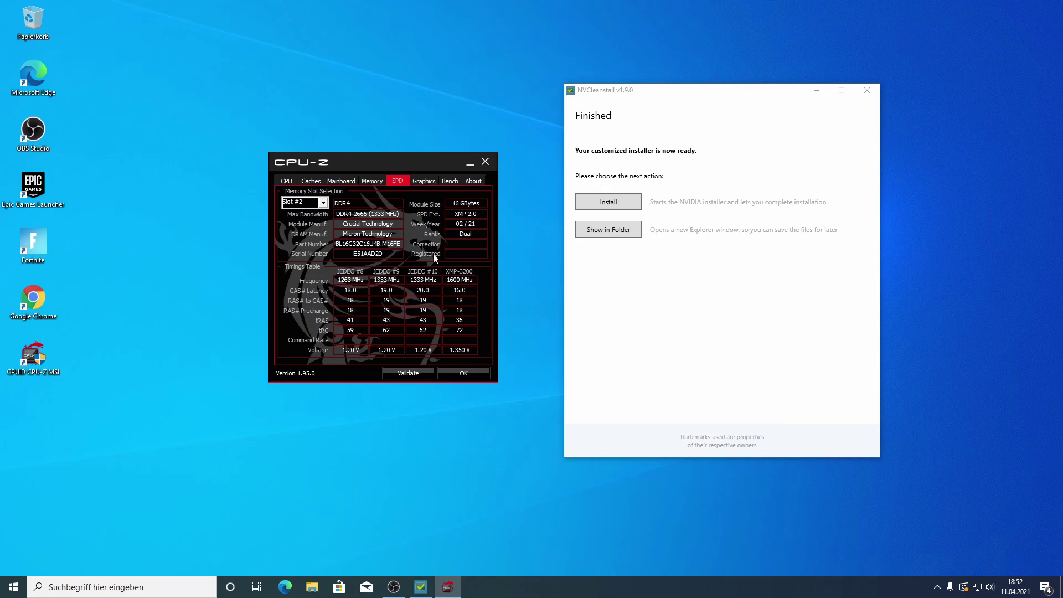
- Close CPU-Z and open the Windows Update settings by searching Windows for nach
click(462, 371)
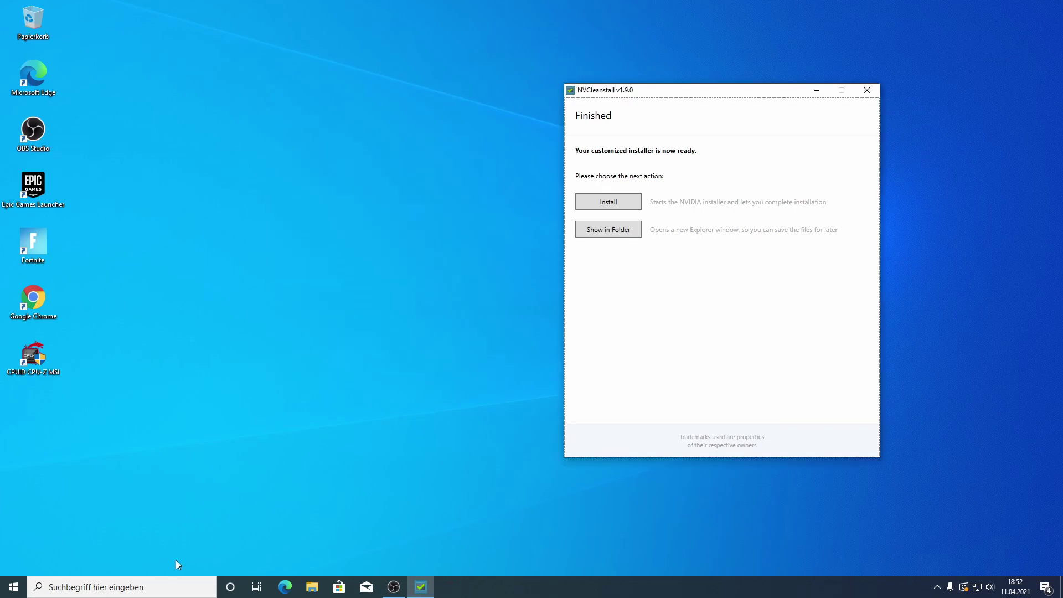
click(167, 584)
text(update)
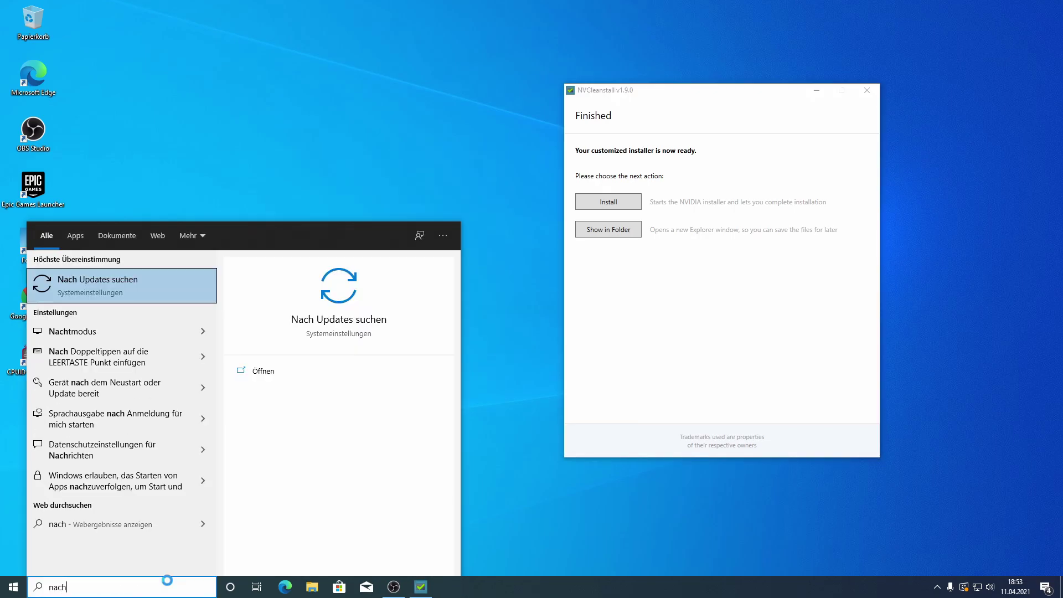
key(Return)
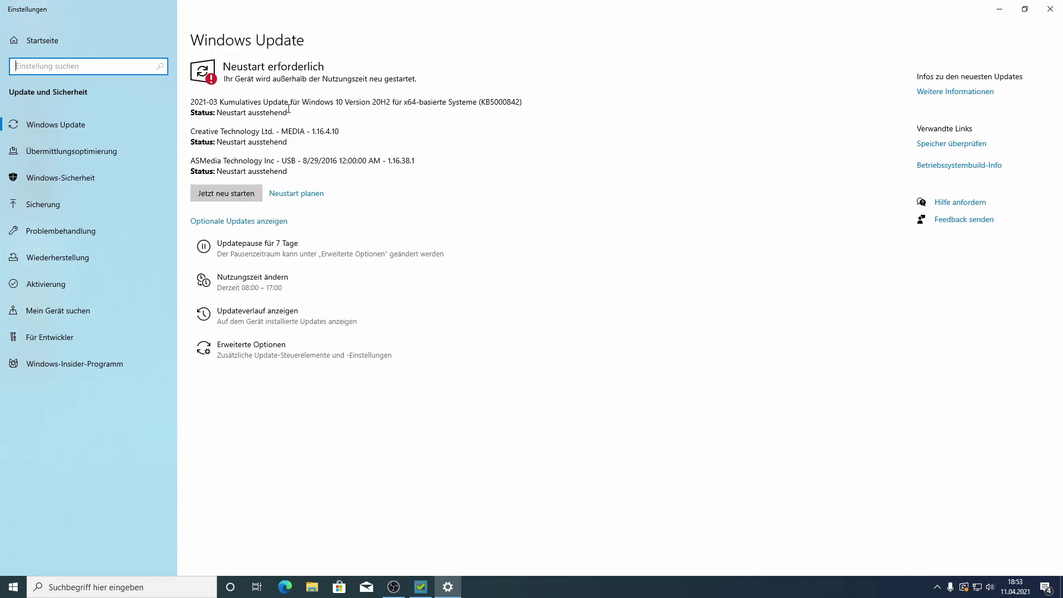
- Review the optional driver updates, tick the Rivet Networks LLC SoftwareComponent driver, and return to Windows Update
click(247, 221)
click(34, 106)
click(41, 147)
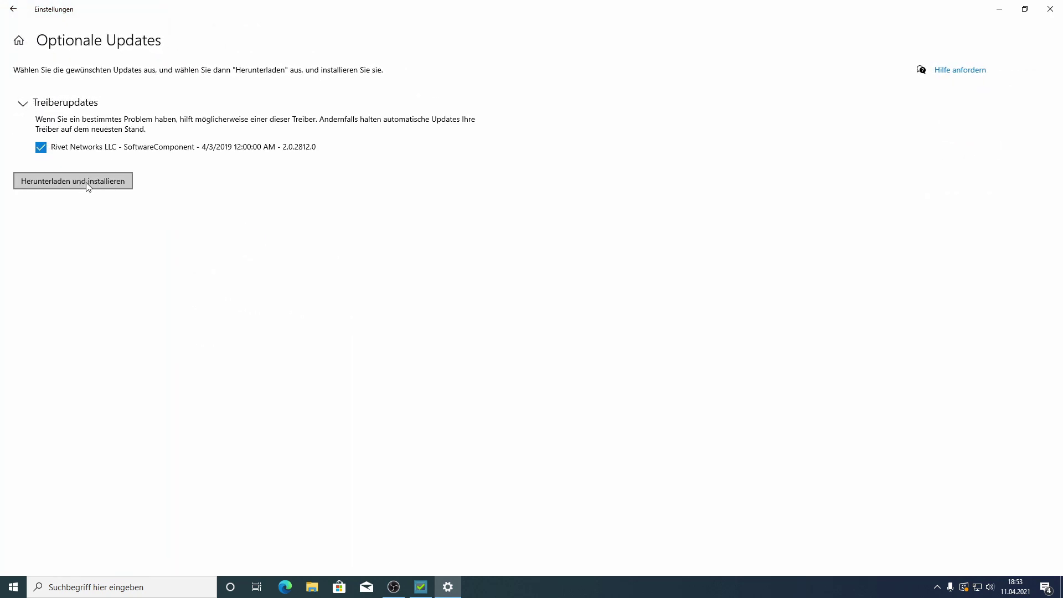
click(10, 12)
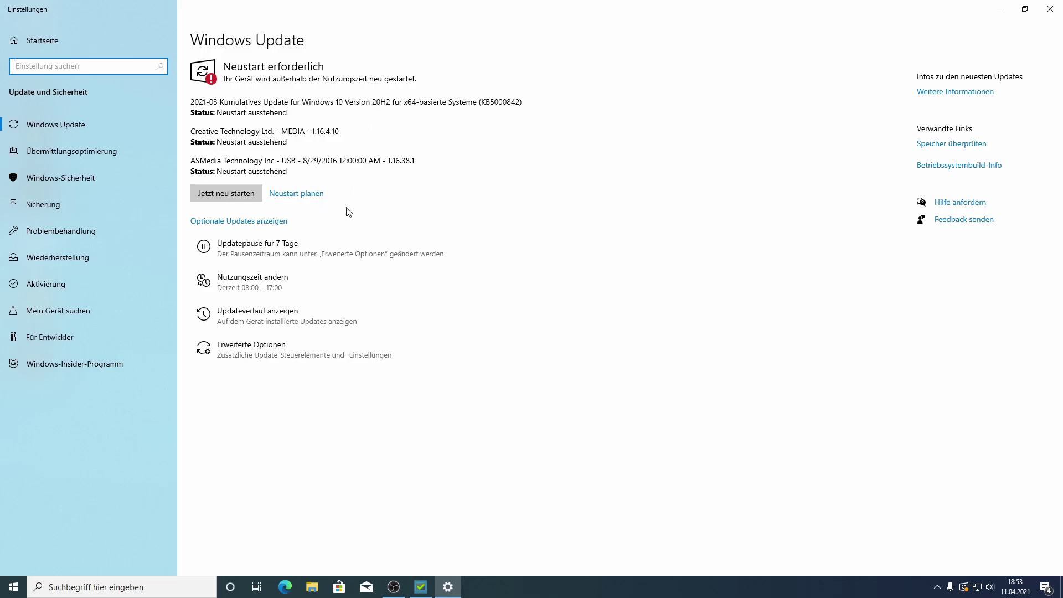
- Open PC-Infos by searching Windows for info and check the installed Windows version
click(166, 584)
text(info)
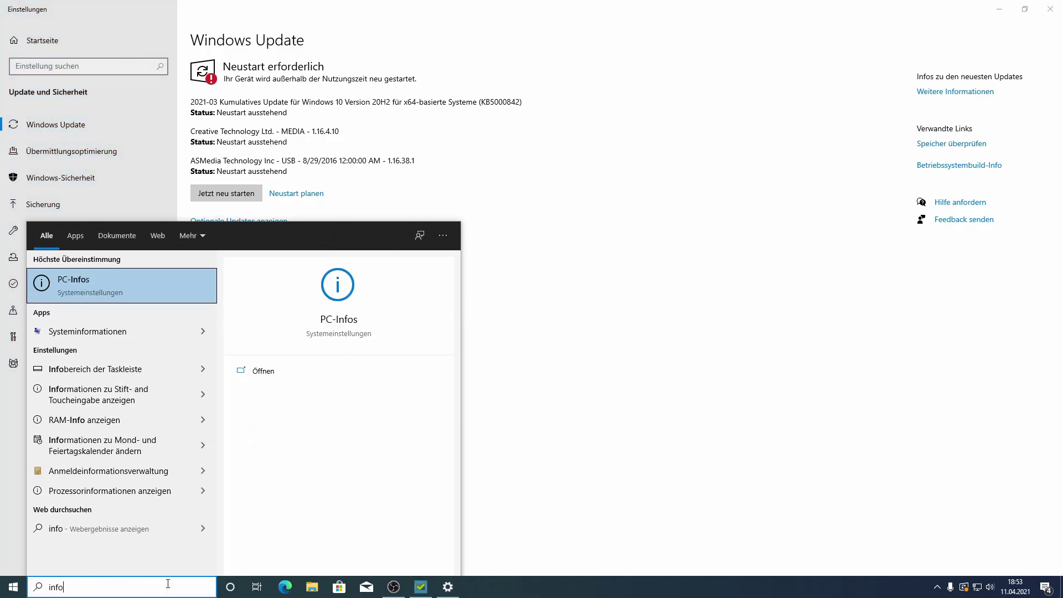
key(Return)
mouse_move(284, 397)
mouse_down()
mouse_move(328, 395)
mouse_move(281, 396)
mouse_up()
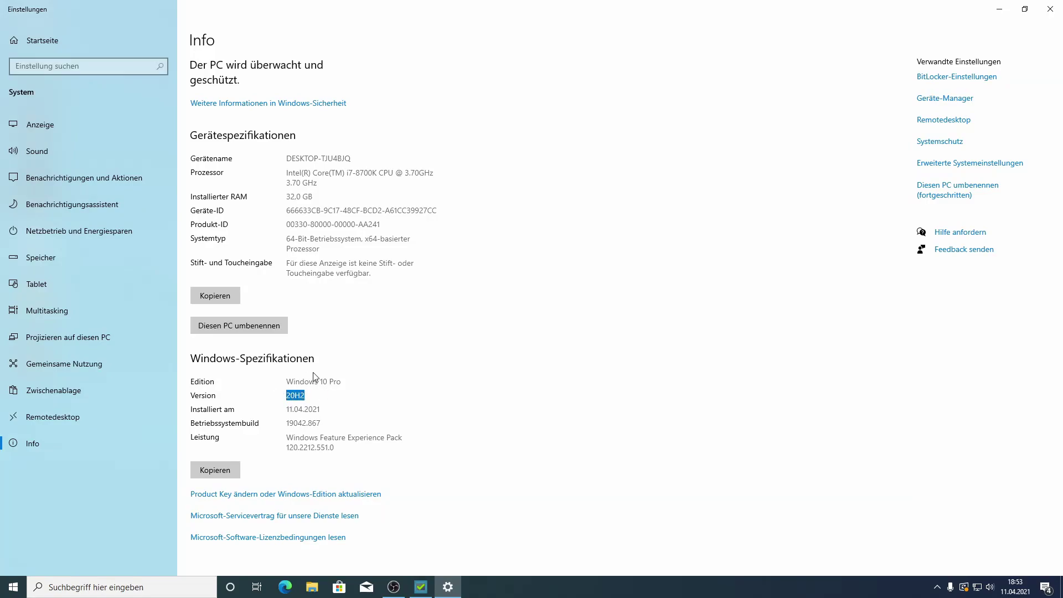
- Search the settings for nach to find Nach Updates suchen
click(102, 75)
text(n)
key(BackSpace)
text(nach)
key(Return)
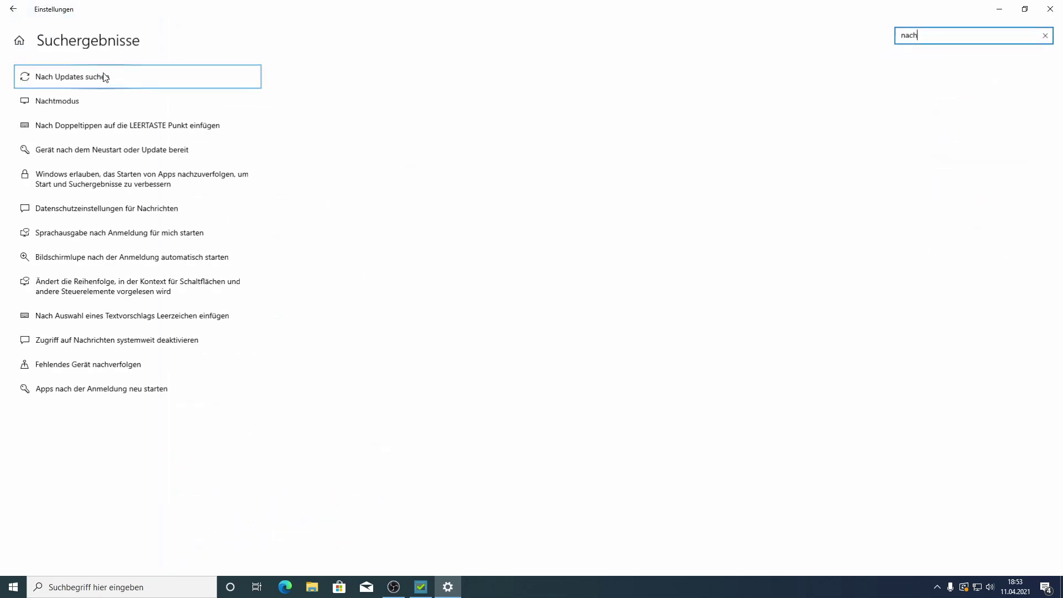
- Open Nach Updates suchen from the results, and clear Settings away to leave the NVCleanstall window repositioned on the desktop
click(65, 83)
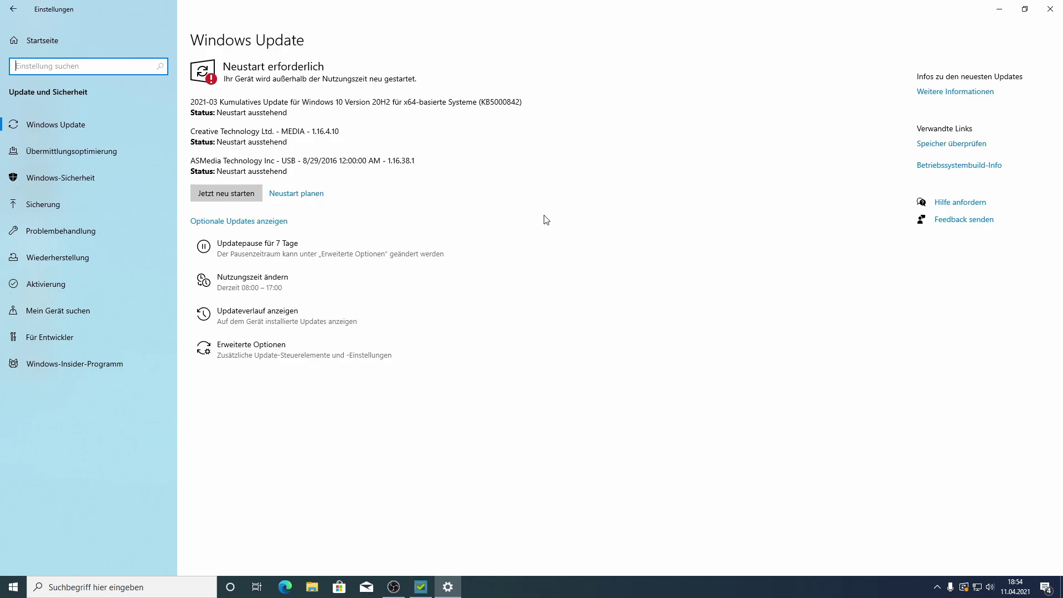
click(421, 586)
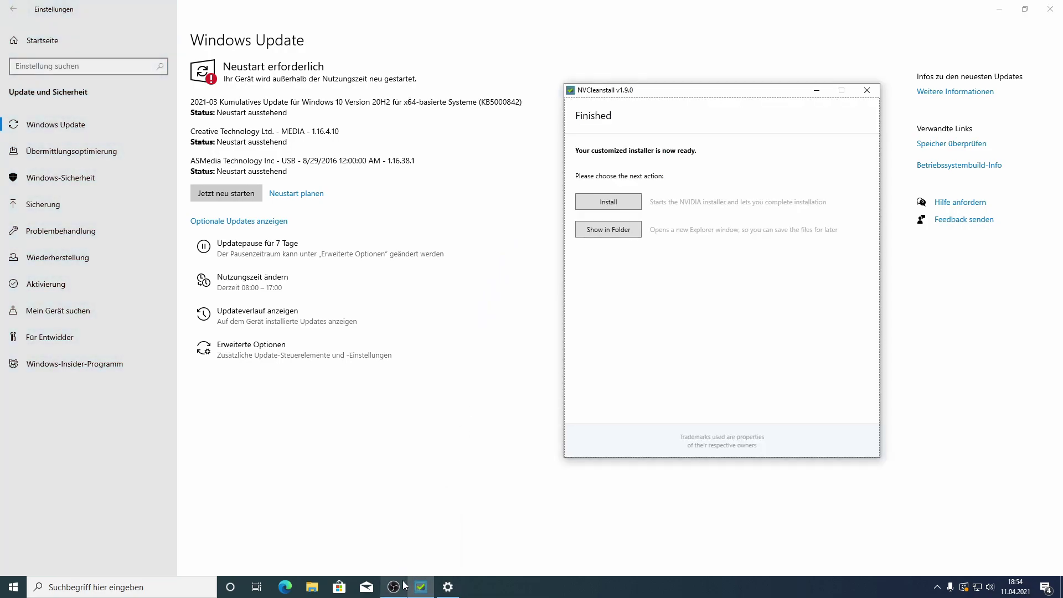
click(1006, 9)
drag(656, 92, 370, 117)
click(714, 123)
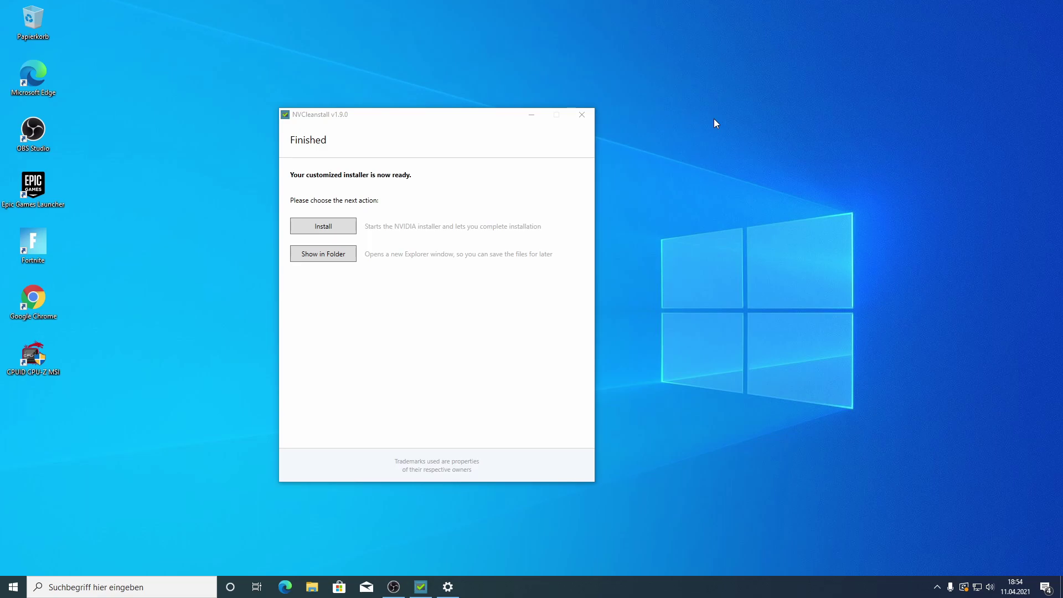
- Open the Erweiterte Anzeigeeinstellungen page from the desktop's display settings
right_click(714, 120)
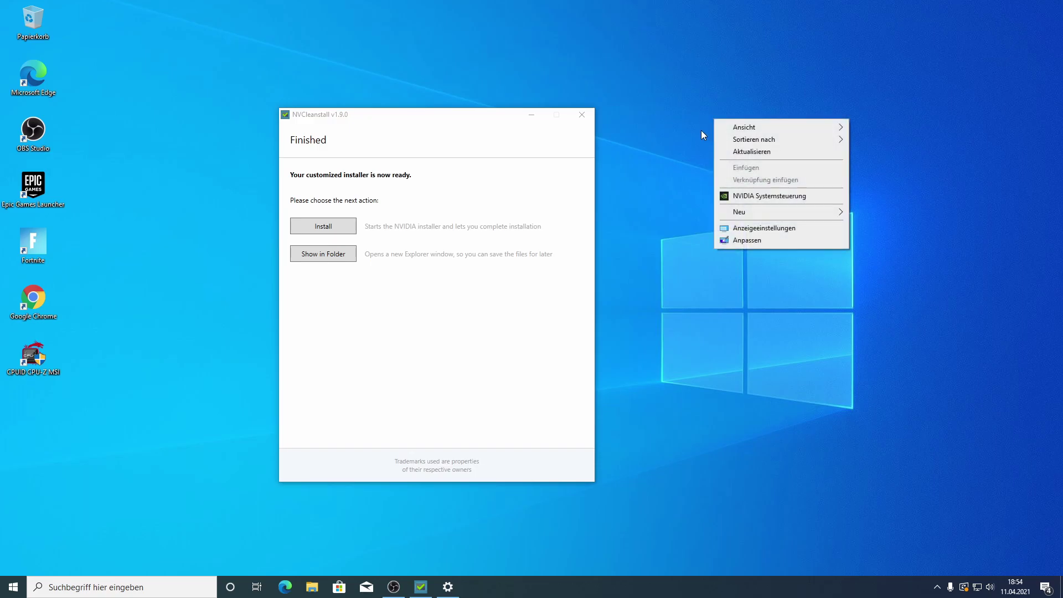
click(738, 231)
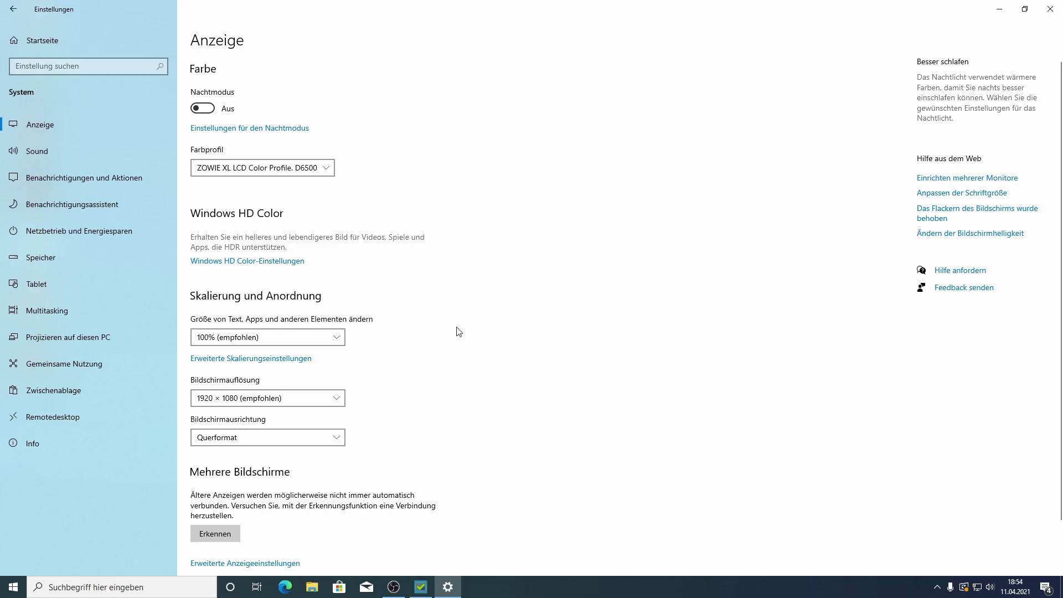
scroll(470, 331, down, 2)
click(255, 507)
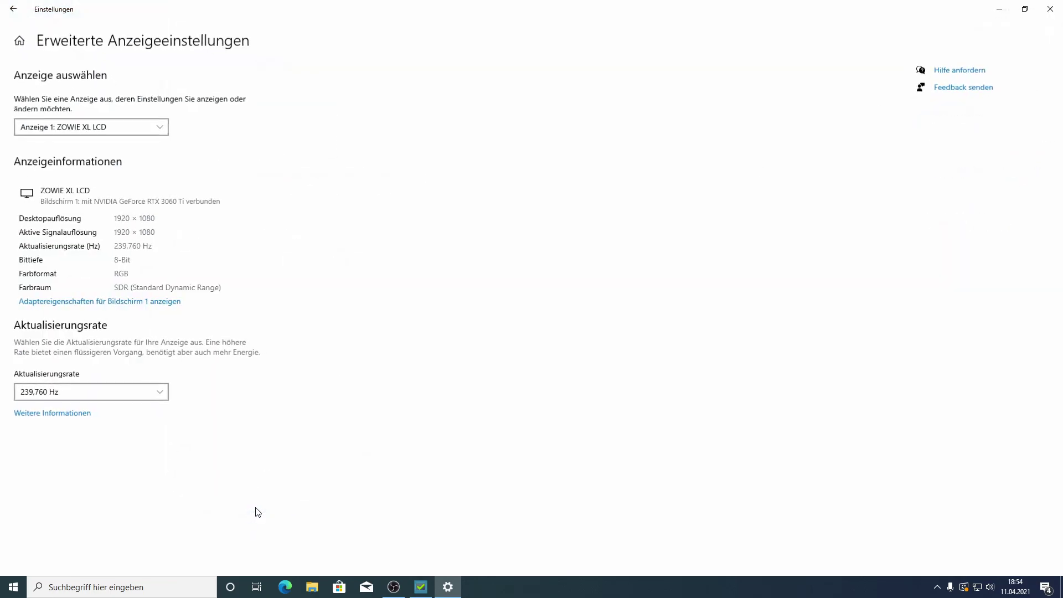
- Check the display selection and the refresh rate choice for the ZOWIE XL LCD monitor
click(119, 129)
click(119, 130)
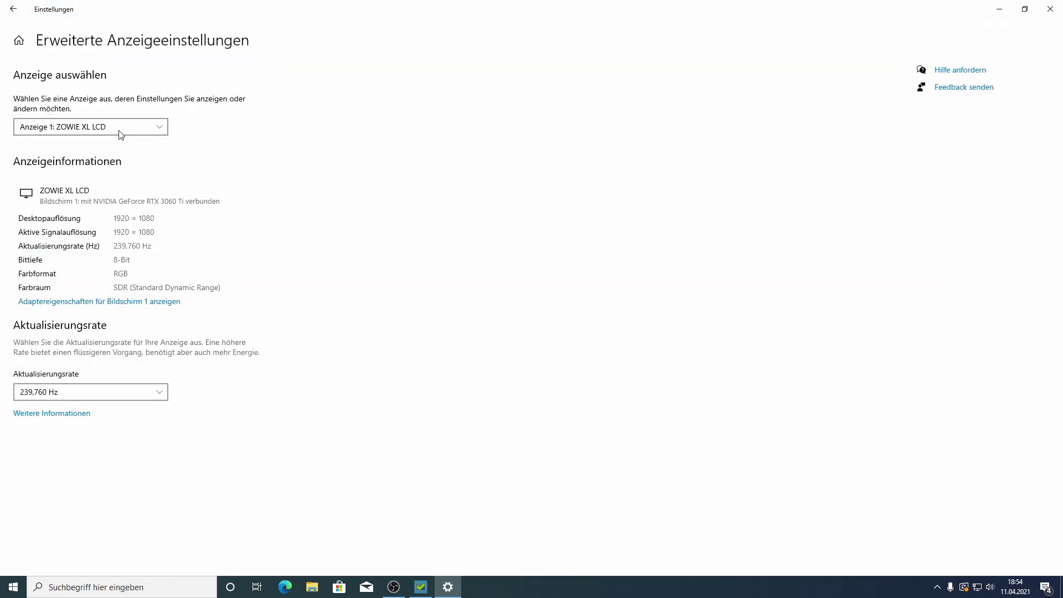
click(112, 130)
click(118, 133)
click(87, 132)
click(84, 128)
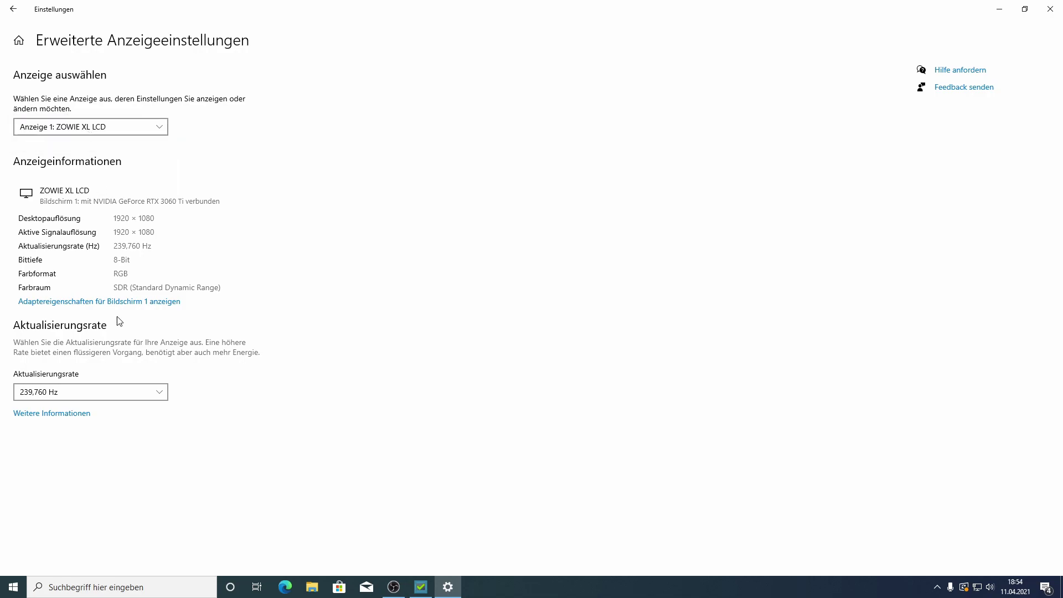
click(113, 397)
click(65, 394)
- Select 240 Hertz as the screen refresh rate in the monitor section of the Bildschirm 1 adapter properties and confirm
click(147, 301)
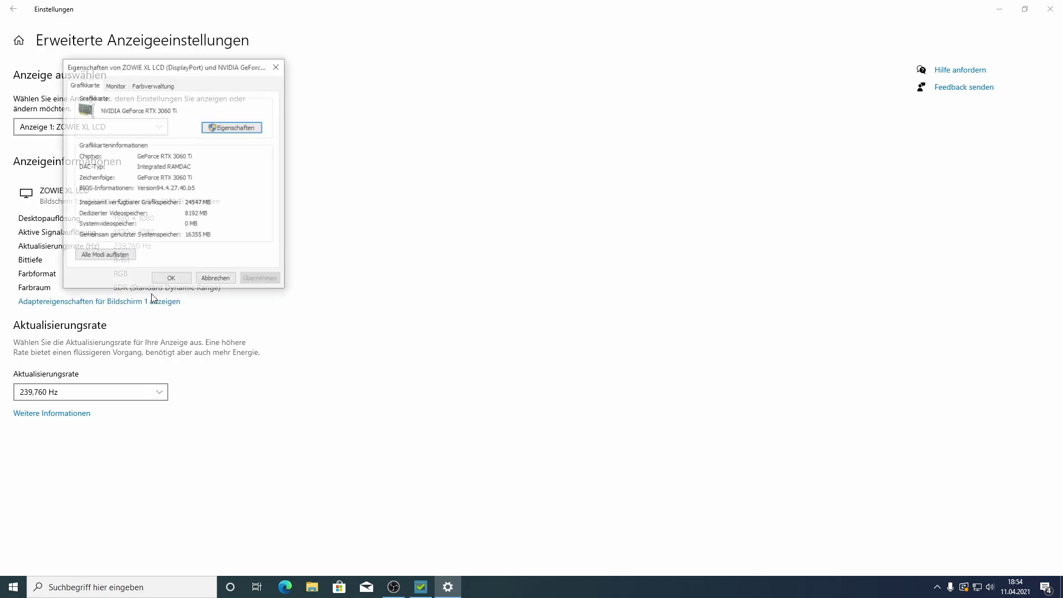
click(116, 85)
click(145, 174)
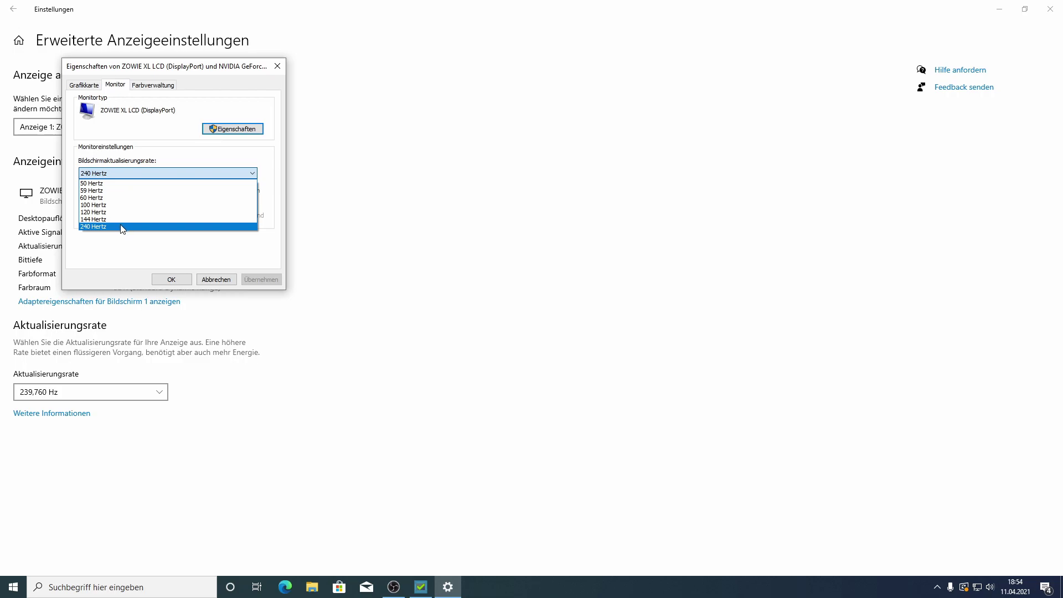
click(121, 227)
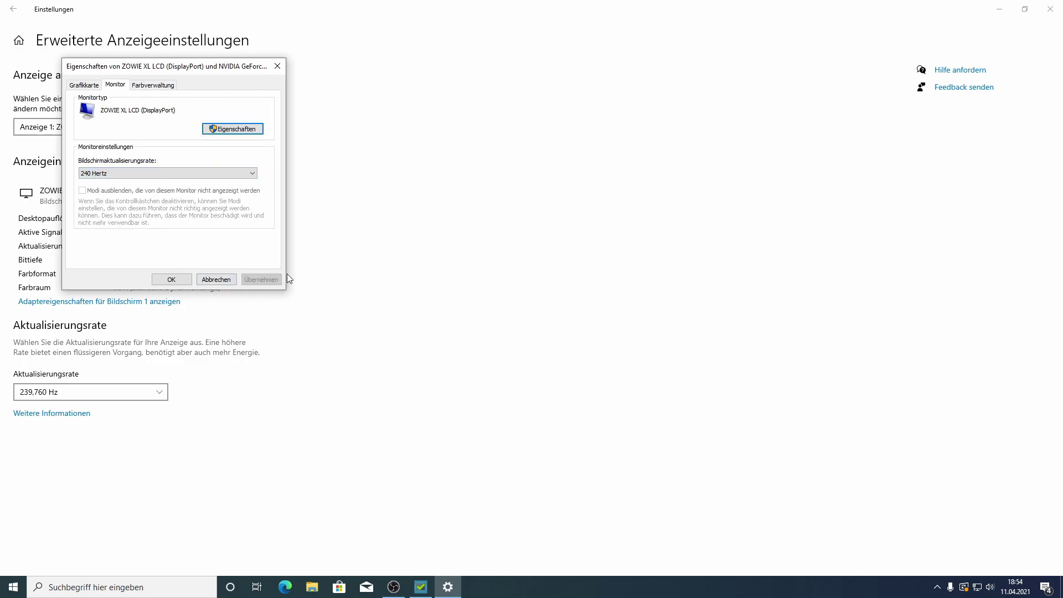
click(188, 278)
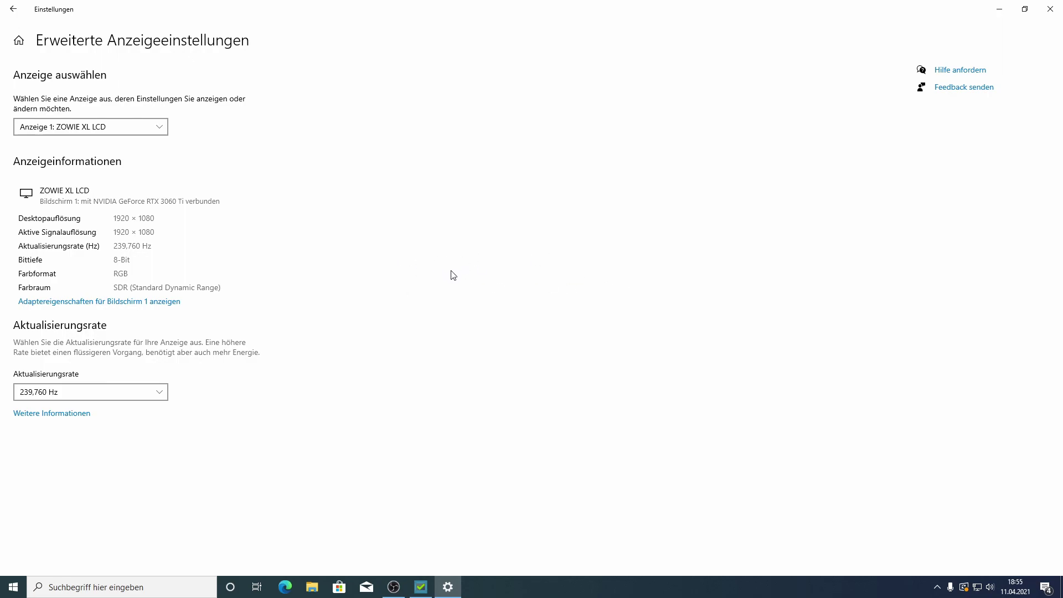
- Select 239,760 Hz as the Aktualisierungsrate for the ZOWIE XL LCD, recheck the display choice, and close Settings
click(162, 390)
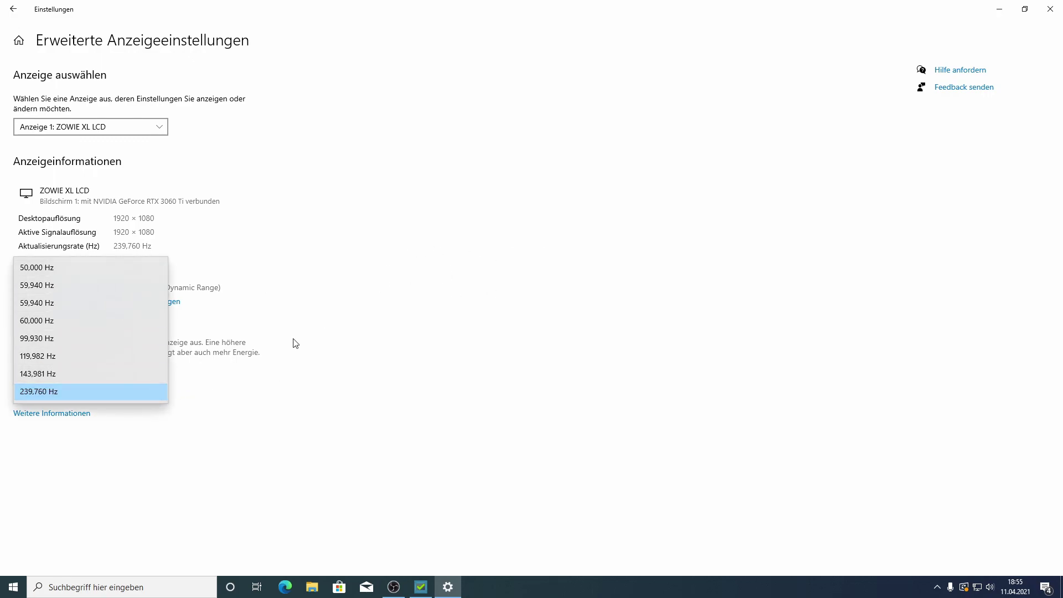
click(138, 393)
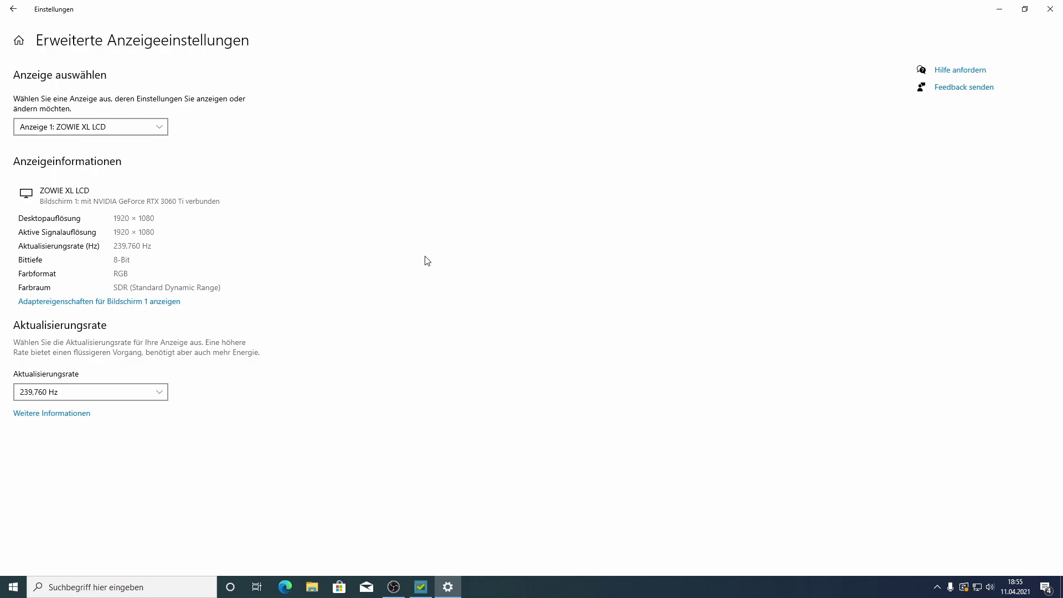
click(145, 394)
click(144, 394)
click(120, 124)
click(120, 124)
click(1047, 9)
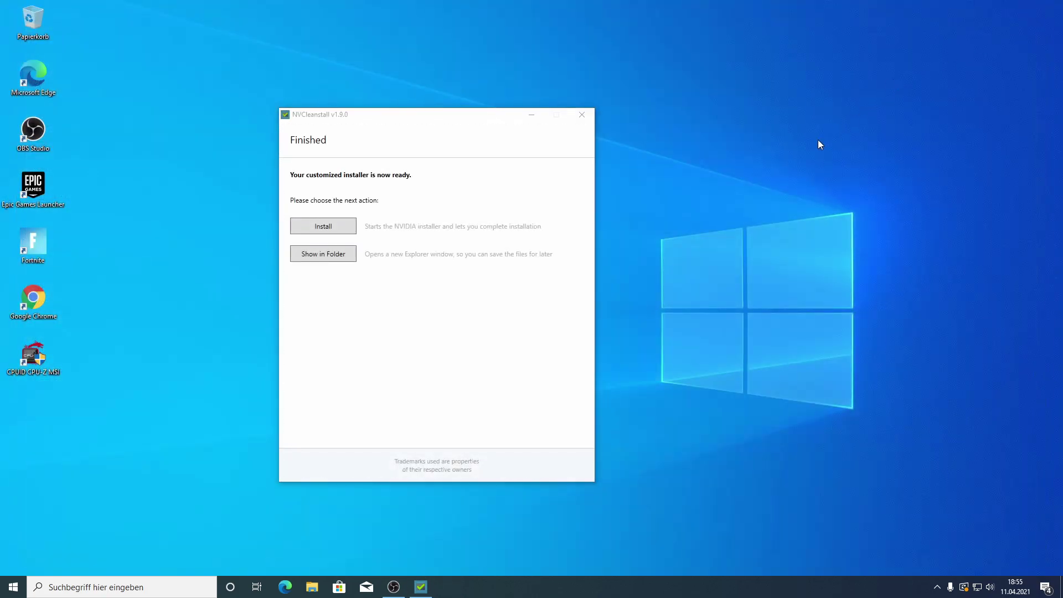